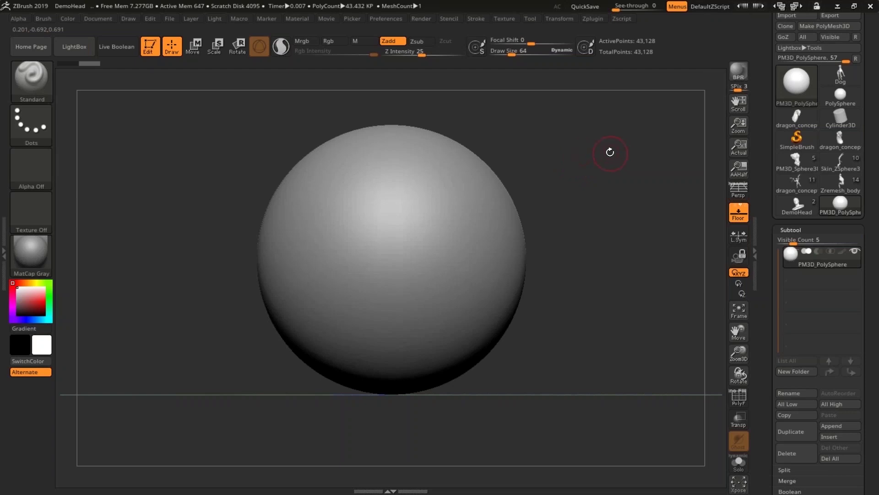
- Switch to the DemoHead model, view it from the front and choose the Move brush
left_click(797, 204)
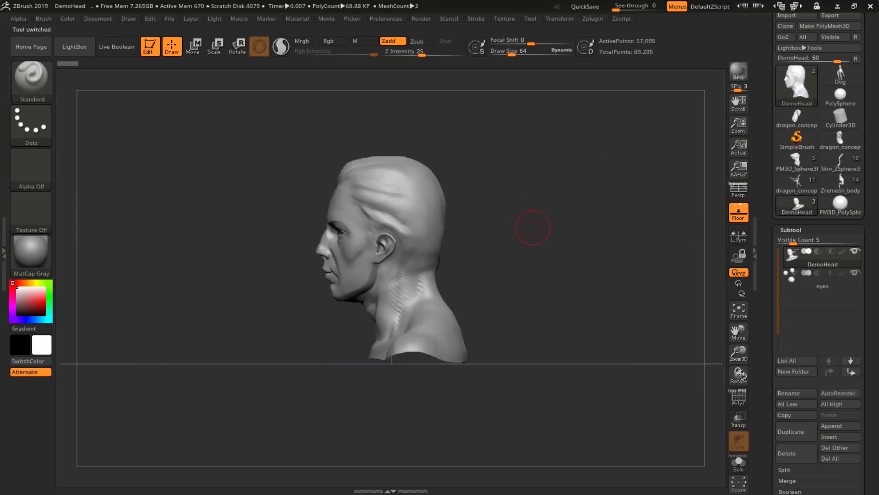
mouse_move(534, 222)
left_mouse_down()
mouse_move(585, 222)
mouse_move(559, 250)
mouse_move(563, 277)
left_mouse_up()
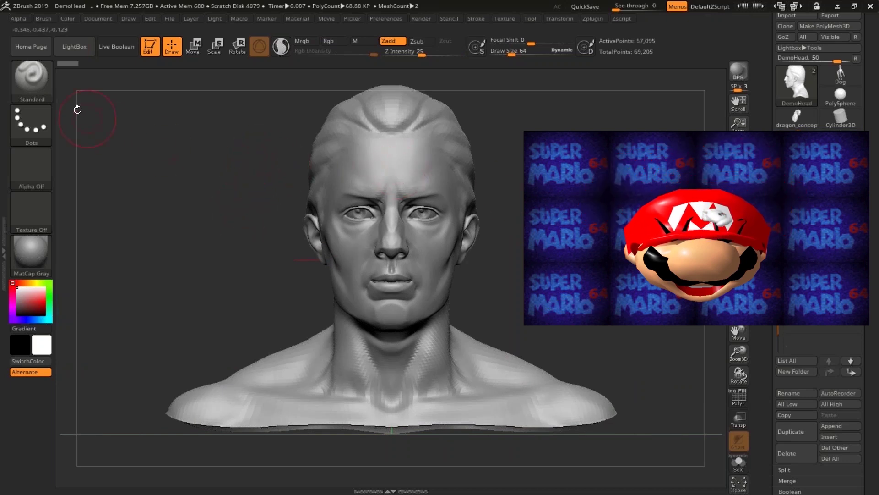
left_click(37, 82)
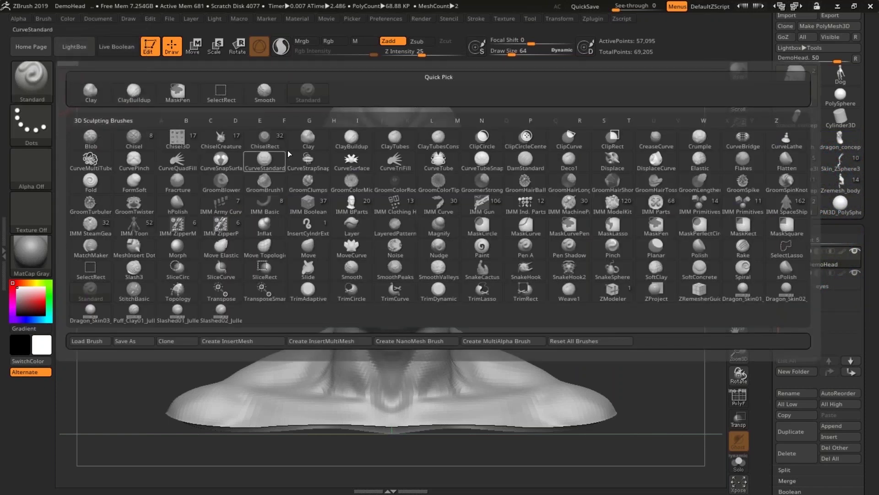
mouse_move(540, 205)
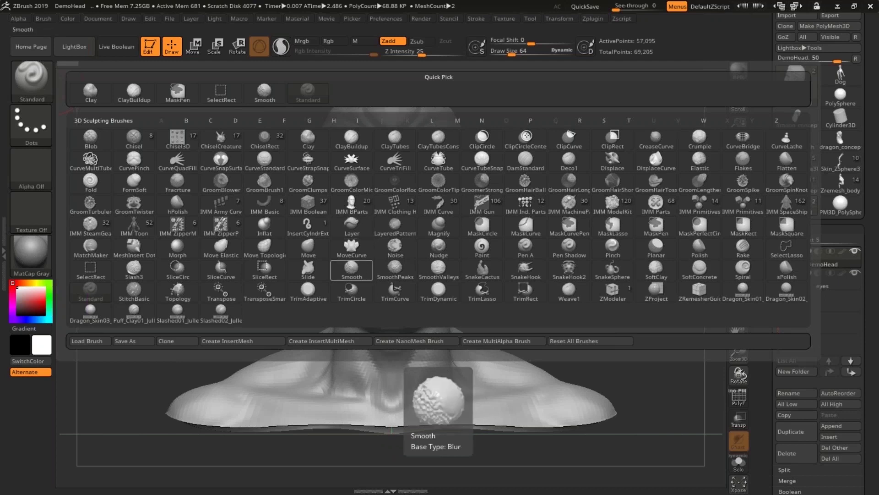
left_click(309, 249)
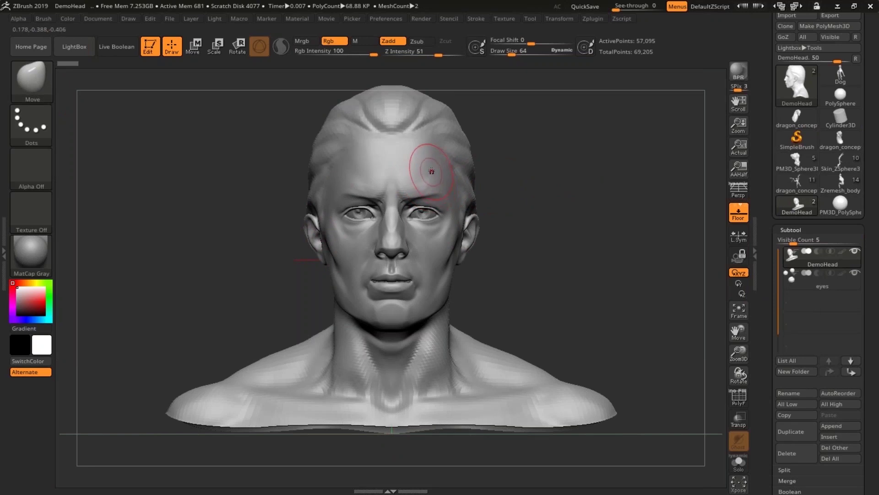
- Try pulling the head's temple outward with the Move brush at draw size 64, and undo the pull
left_click_drag(445, 180, 528, 155)
key("ctrl+z")
key("ctrl+z")
key("ctrl+z")
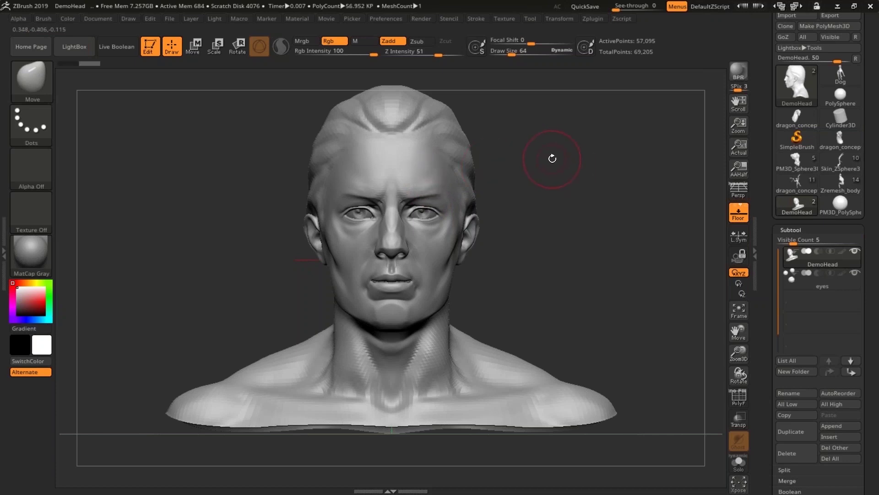
- Set the draw size to 201 and pull both sides of the forehead outward with the Move brush
key("space")
left_click_drag(553, 159, 567, 160)
mouse_move(448, 183)
left_mouse_down()
mouse_move(509, 173)
mouse_move(366, 179)
mouse_move(366, 192)
mouse_move(520, 207)
mouse_move(516, 165)
mouse_move(509, 166)
left_mouse_up()
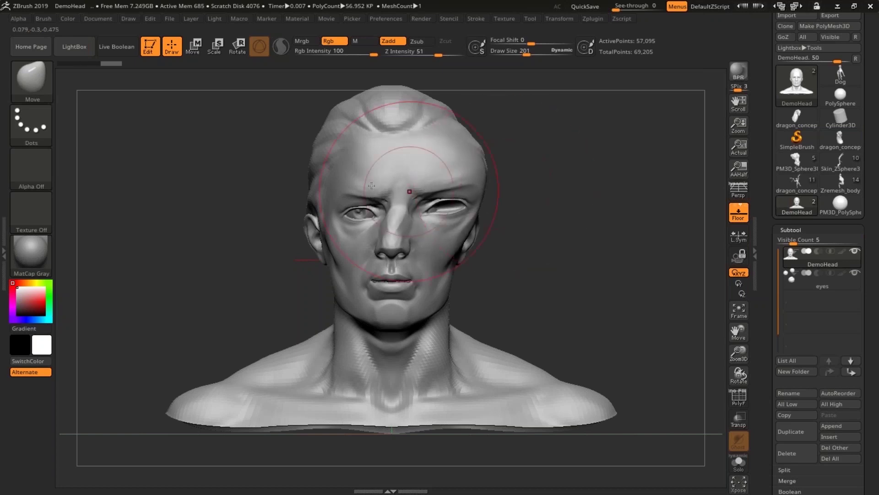
mouse_move(354, 170)
left_mouse_down()
mouse_move(240, 144)
mouse_move(219, 151)
left_mouse_up()
mouse_move(423, 167)
left_mouse_down()
mouse_move(556, 174)
mouse_move(562, 210)
mouse_move(582, 197)
left_mouse_up()
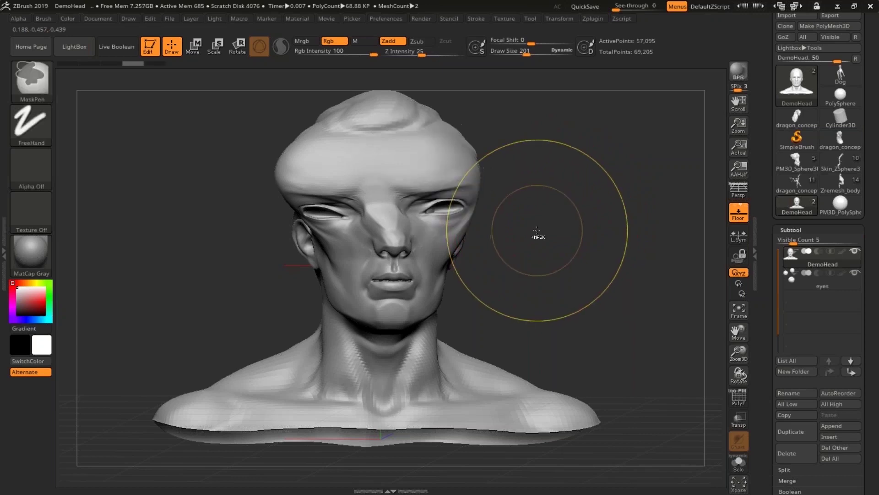
- Undo the forehead pulls, briefly try a small pull at the temple and undo that too
key("ctrl+z")
key("ctrl+z")
key("ctrl+z")
left_click_drag(568, 210, 558, 221)
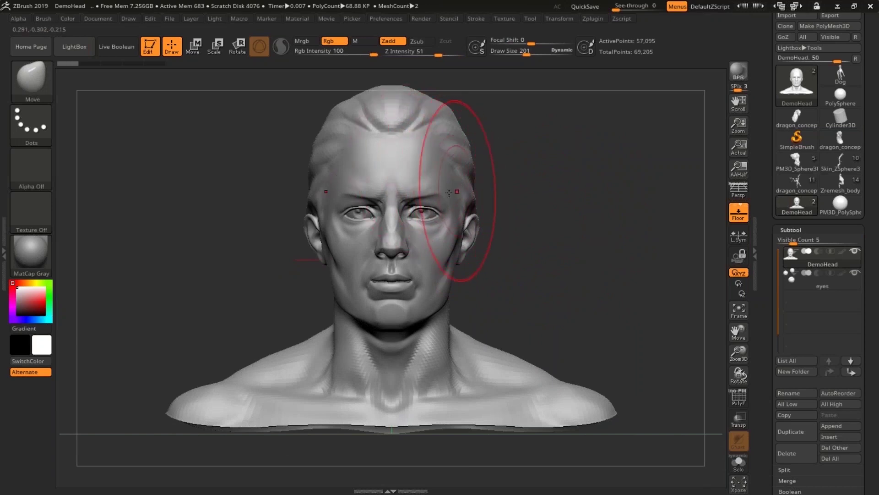
mouse_move(435, 181)
left_mouse_down()
mouse_move(525, 191)
mouse_move(519, 121)
mouse_move(442, 140)
mouse_move(419, 188)
mouse_move(454, 198)
mouse_move(453, 163)
mouse_move(444, 171)
mouse_move(442, 197)
mouse_move(448, 180)
left_mouse_up()
key("ctrl+z")
key("ctrl+z")
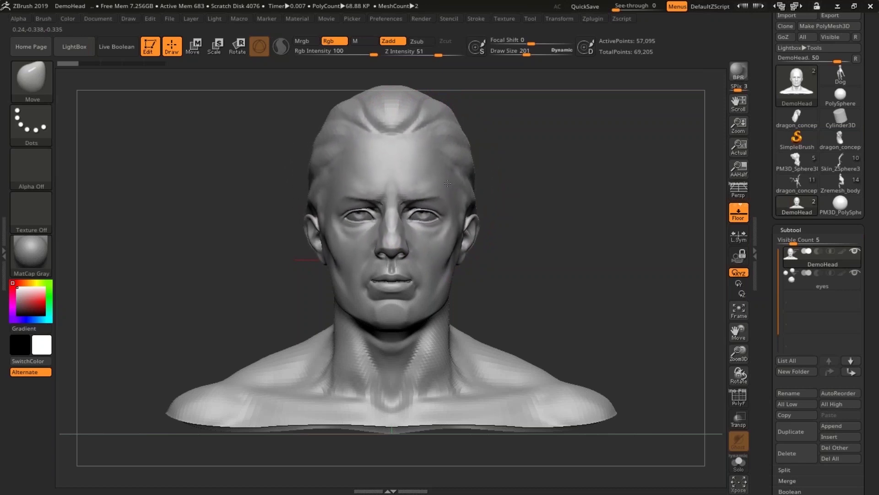
- Choose the ClayTubes sculpting brush with the head facing the front
mouse_move(604, 180)
left_mouse_down()
mouse_move(550, 191)
mouse_move(596, 184)
left_mouse_up()
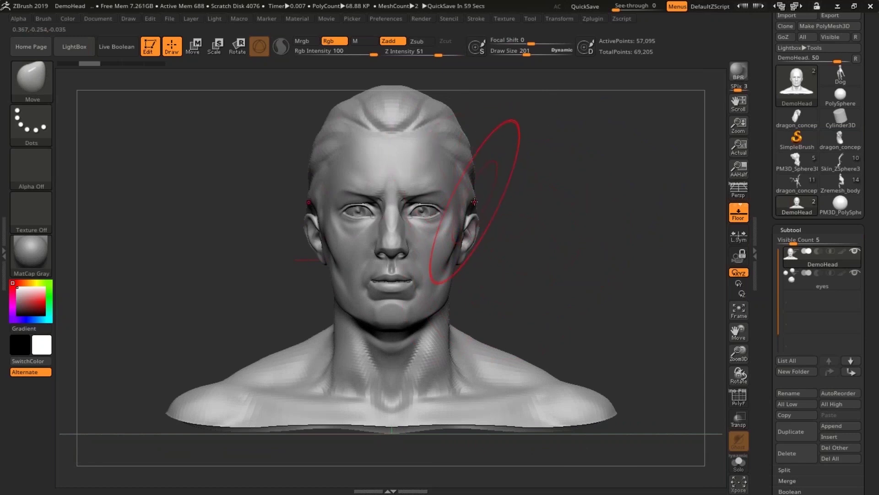
left_click_drag(602, 222, 591, 232)
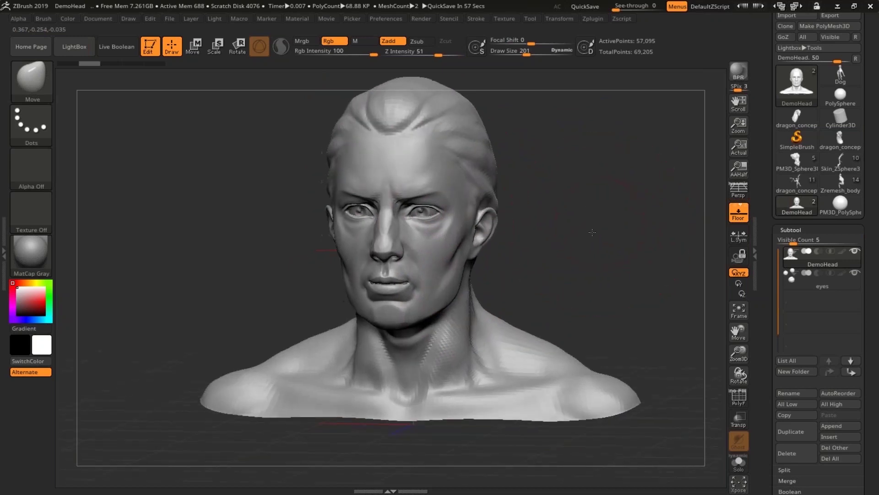
mouse_move(587, 197)
left_mouse_down()
mouse_move(602, 185)
mouse_move(596, 191)
left_mouse_up()
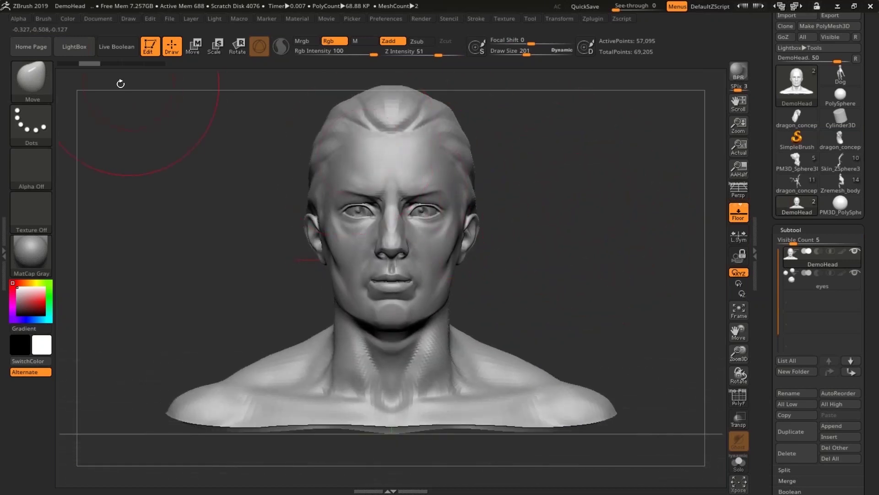
left_click(42, 85)
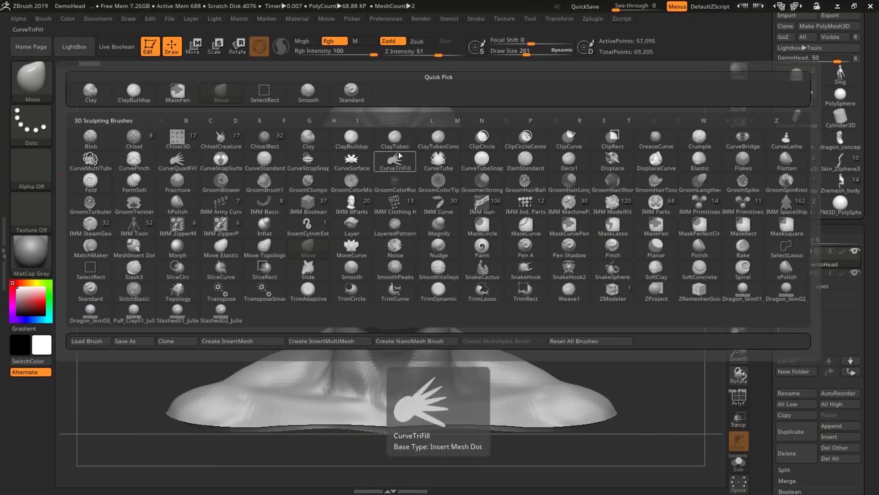
left_click(394, 137)
- Build up broad clay strokes across the head's forehead, eyes, nose, cheeks and chin
left_click_drag(455, 185, 439, 177)
mouse_move(426, 231)
left_mouse_down()
mouse_move(399, 243)
mouse_move(401, 277)
left_mouse_up()
left_click_drag(403, 208, 394, 227)
left_click_drag(403, 286, 394, 295)
mouse_move(557, 233)
left_mouse_down()
mouse_move(525, 241)
mouse_move(563, 237)
left_mouse_up()
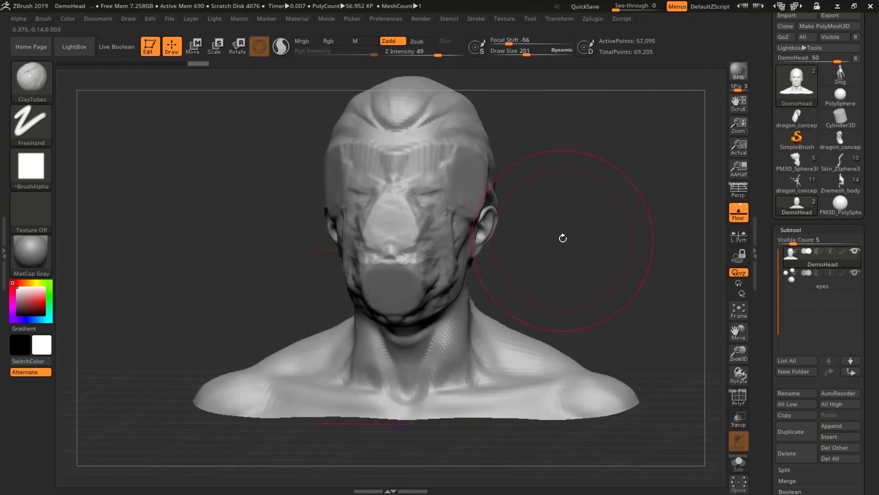
- Undo all the clay strokes on the DemoHead face
key("ctrl+z")
key("ctrl+z")
key("ctrl+z")
key("ctrl+z")
key("ctrl+z")
key("ctrl+z")
key("ctrl+z")
key("ctrl+z")
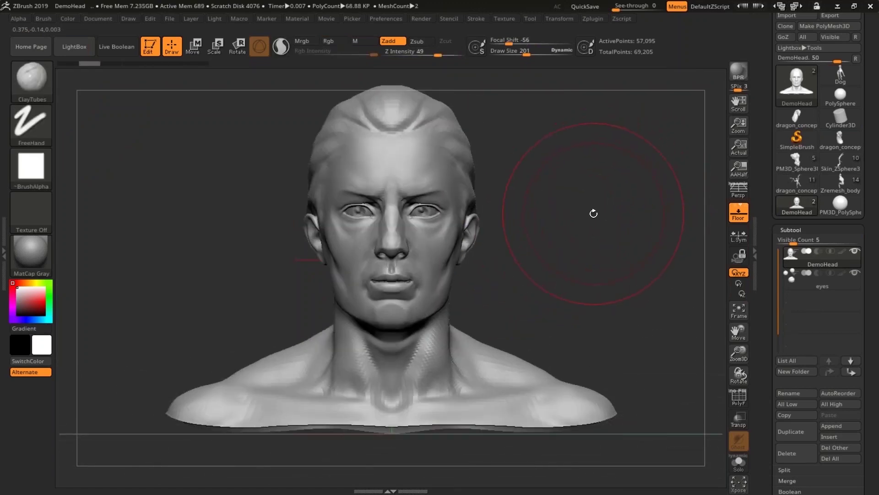
- Switch back to the PM3D_PolySphere model, frame it whole and set the draw size to 114
left_click(840, 204)
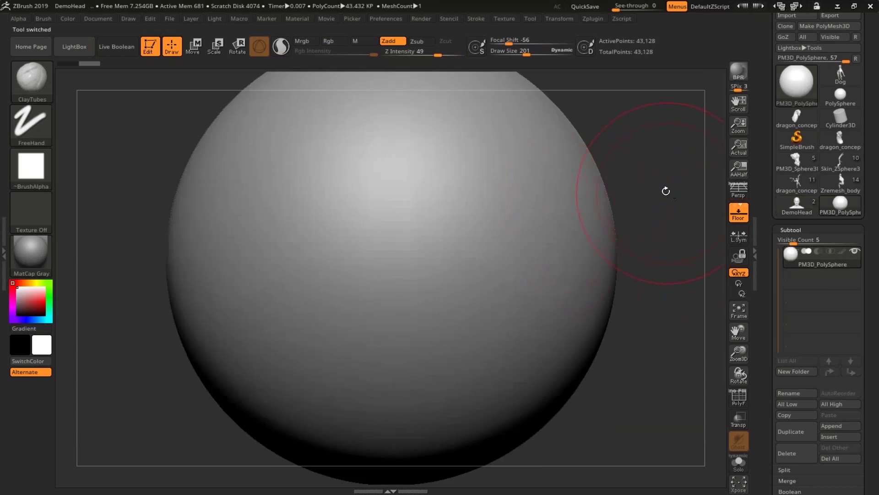
key("f")
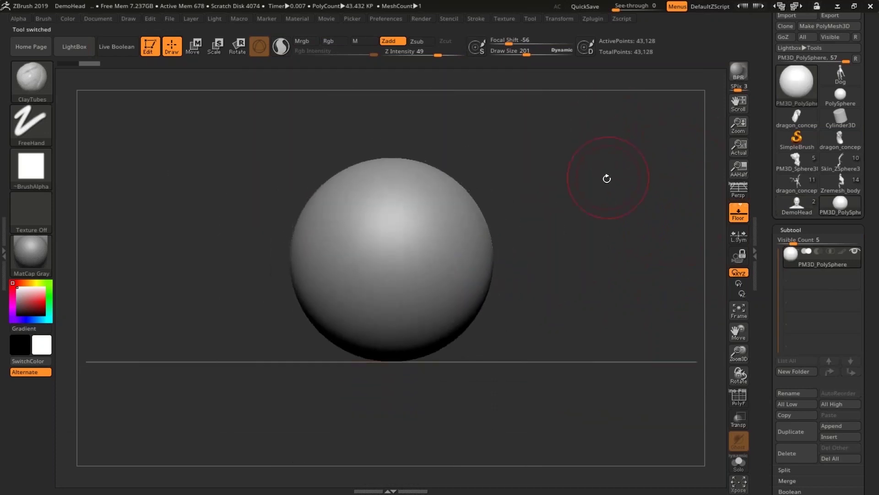
key("space")
mouse_move(546, 180)
left_mouse_down()
mouse_move(538, 180)
mouse_move(538, 211)
left_mouse_up()
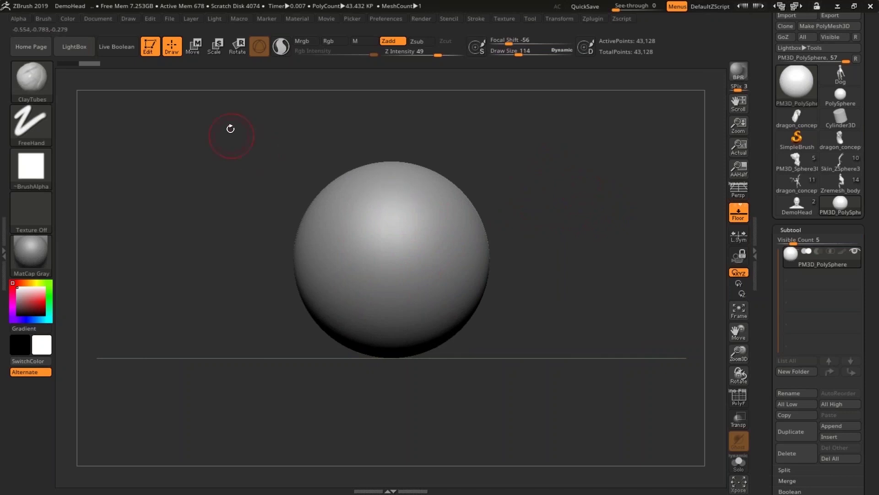
- Open the image import for Map1 of the floor grid's Front-Back plane
left_click(128, 19)
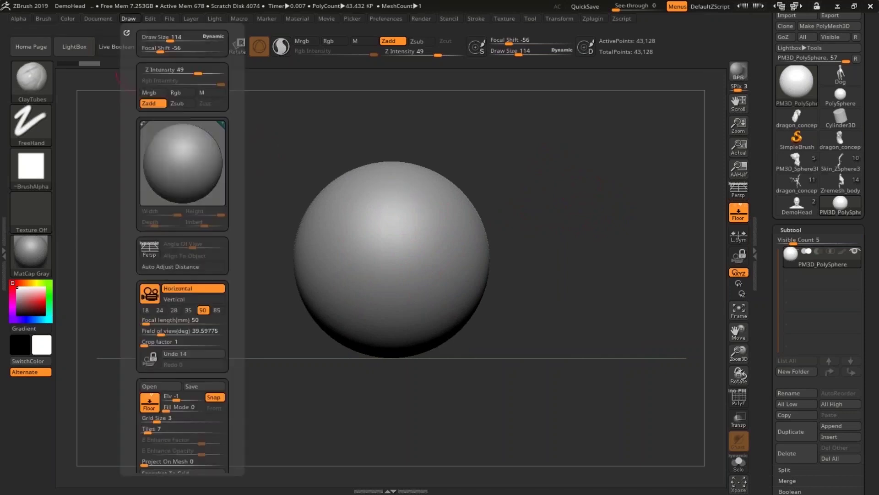
scroll(232, 278, "down", 5)
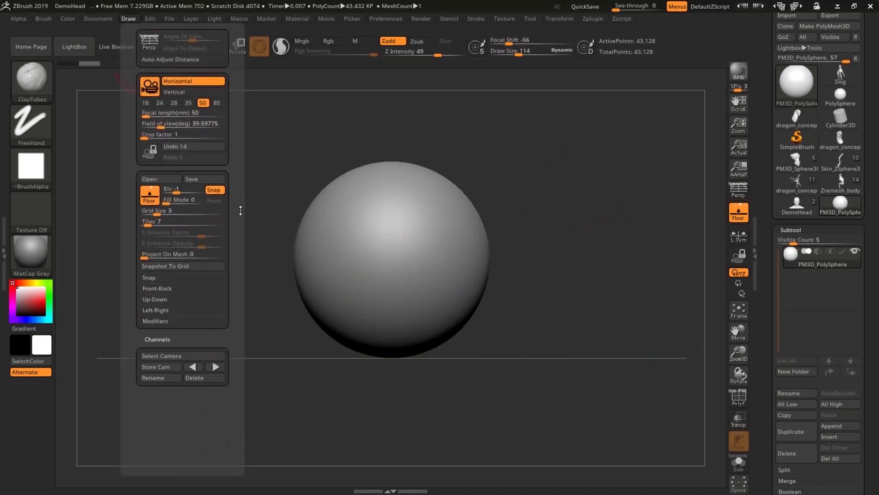
left_click(157, 288)
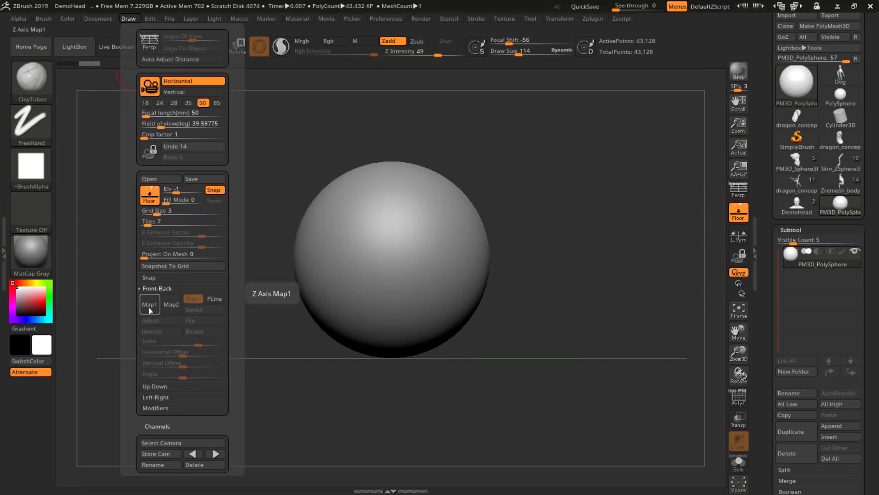
left_click(151, 306)
left_click(152, 304)
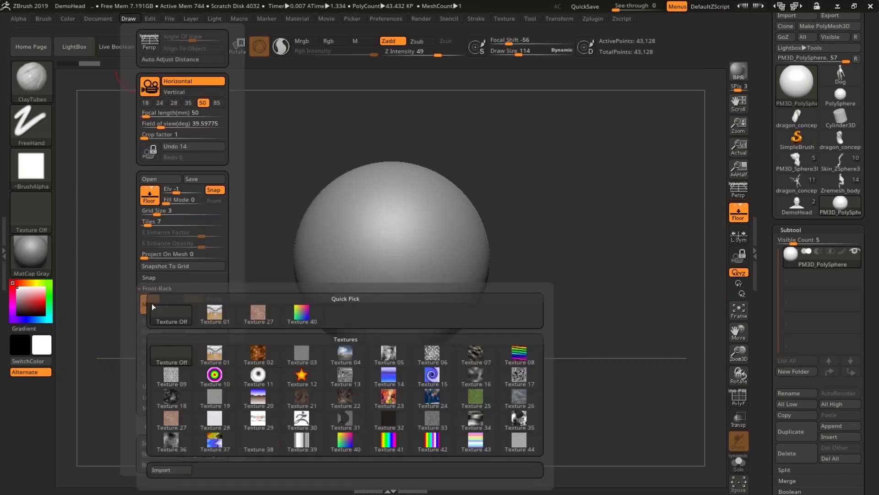
left_click(177, 470)
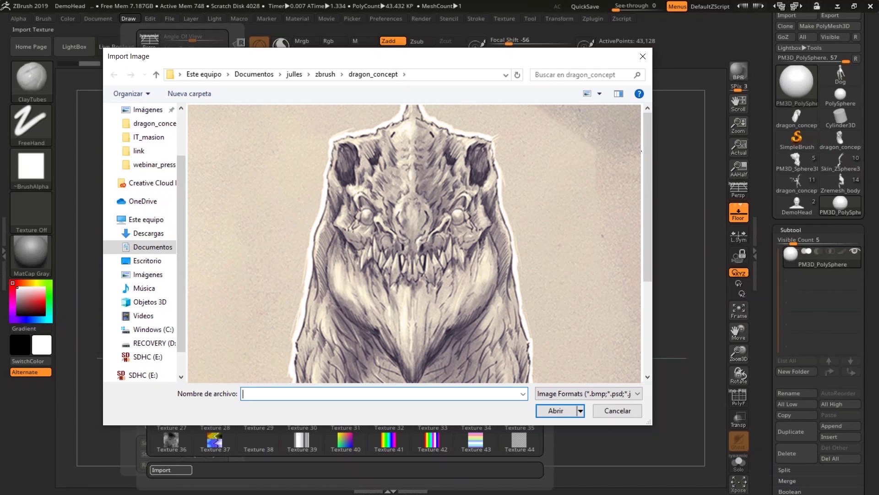
- Import Vista_front_concept_Dragon from the material de trabajo folder inside webinar_press as the front reference image
left_click_drag(645, 147, 647, 118)
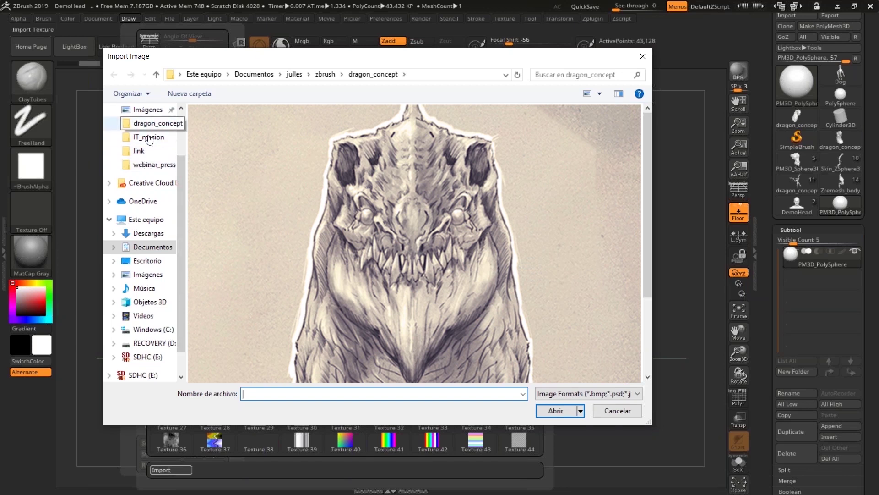
left_click(150, 165)
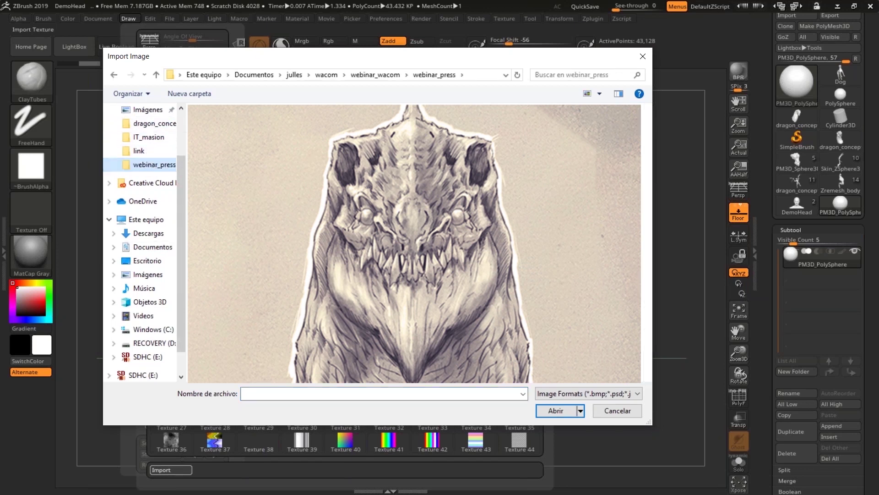
double_click(224, 137)
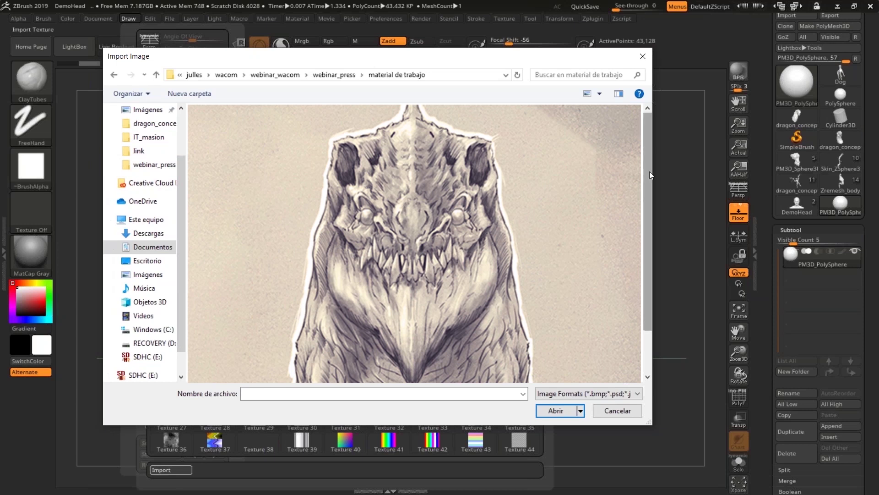
scroll(650, 171, "down", 2)
left_click(504, 357)
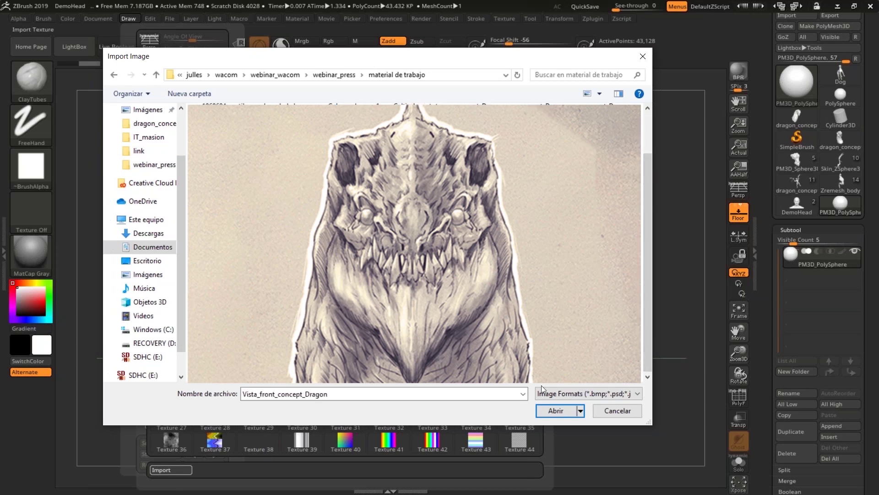
left_click(559, 411)
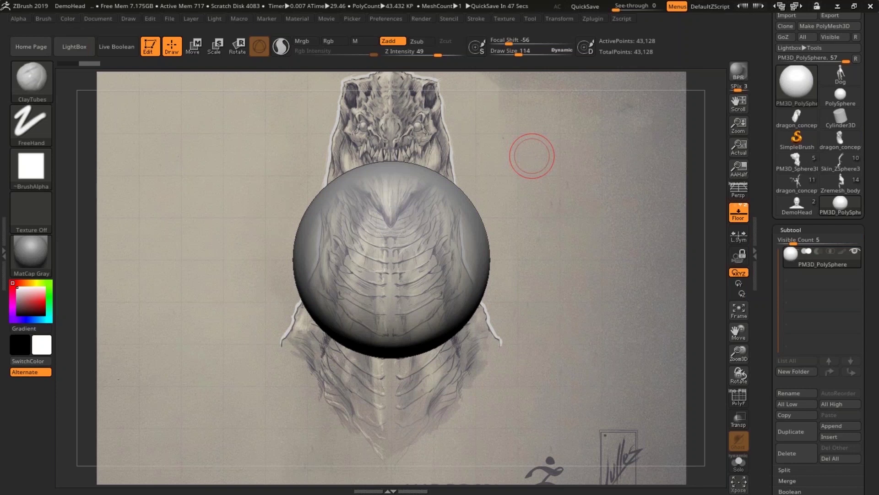
- Examine how the dragon reference image sits relative to the sphere from the front and at an angle
mouse_move(562, 245)
left_mouse_down("alt")
mouse_move(544, 203)
mouse_move(526, 239)
mouse_move(544, 228)
mouse_move(525, 224)
left_mouse_up("alt")
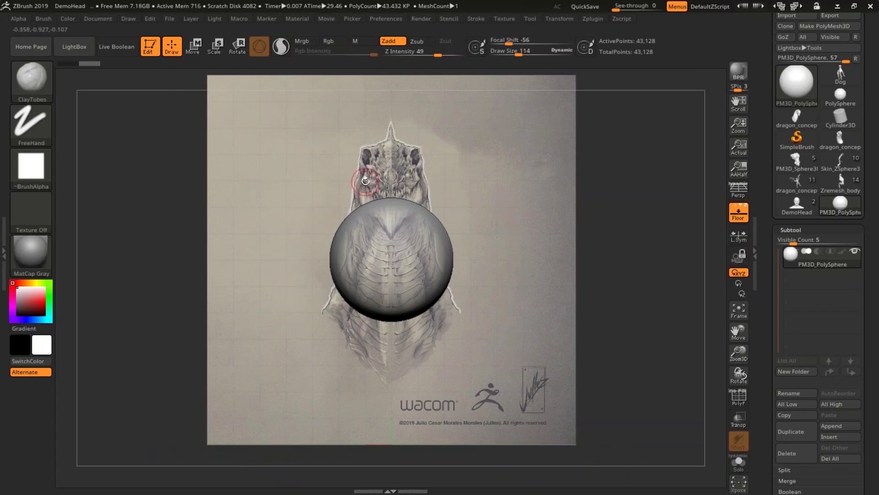
mouse_move(508, 237)
left_mouse_down()
mouse_move(518, 250)
mouse_move(510, 255)
left_mouse_up()
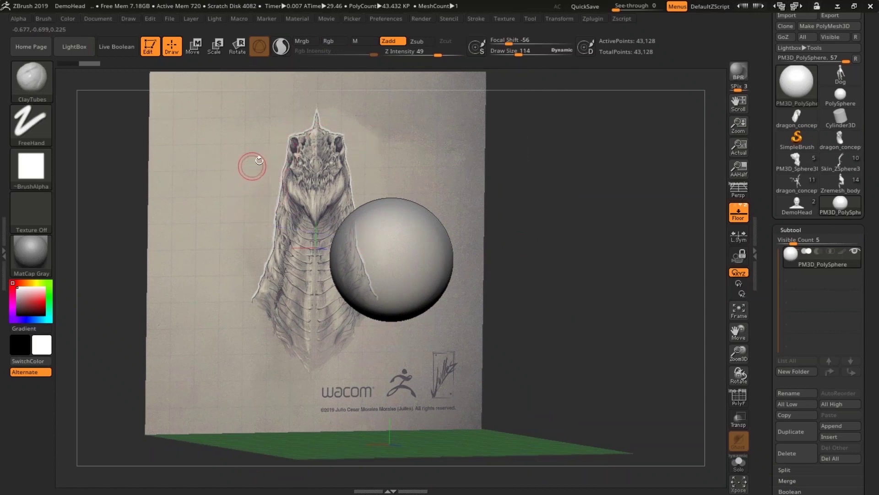
left_click_drag(546, 199, 534, 198, "shift")
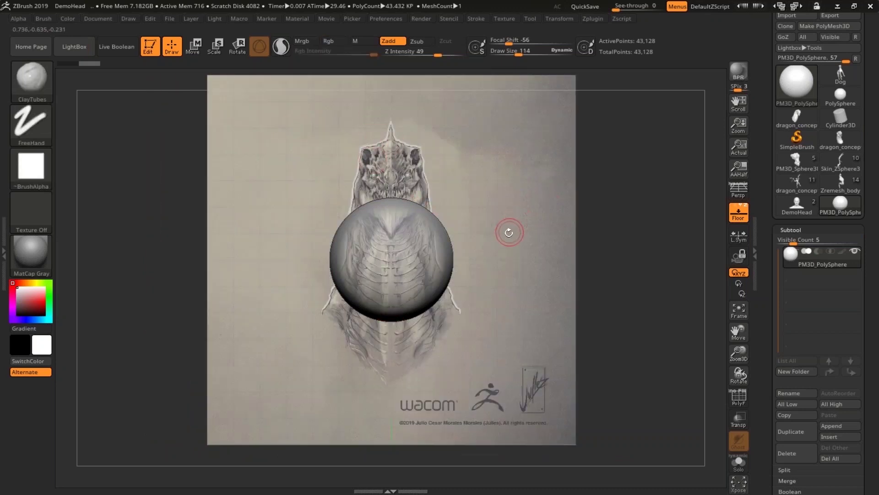
mouse_move(508, 232)
left_mouse_down()
mouse_move(520, 252)
mouse_move(530, 241)
mouse_move(519, 229)
mouse_move(511, 238)
left_mouse_up()
left_click_drag(508, 229, 502, 229)
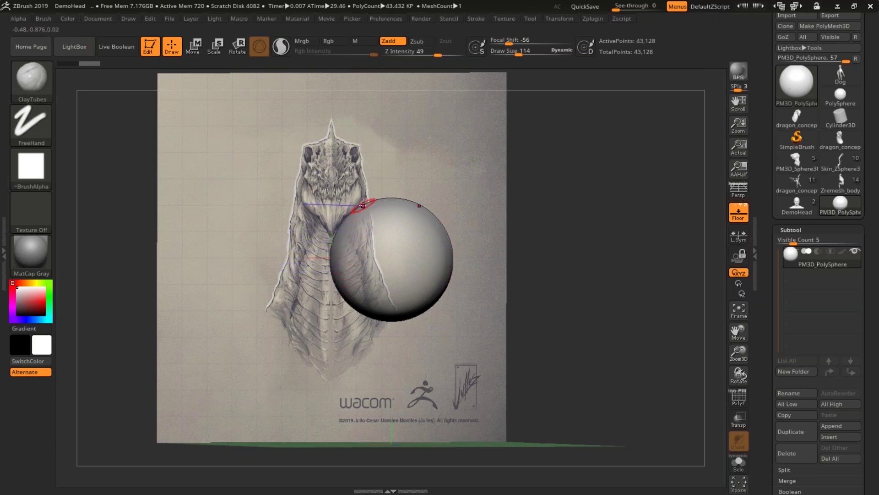
mouse_move(567, 221)
left_mouse_down()
mouse_move(602, 222)
mouse_move(594, 212)
mouse_move(583, 224)
mouse_move(600, 218)
mouse_move(579, 223)
left_mouse_up()
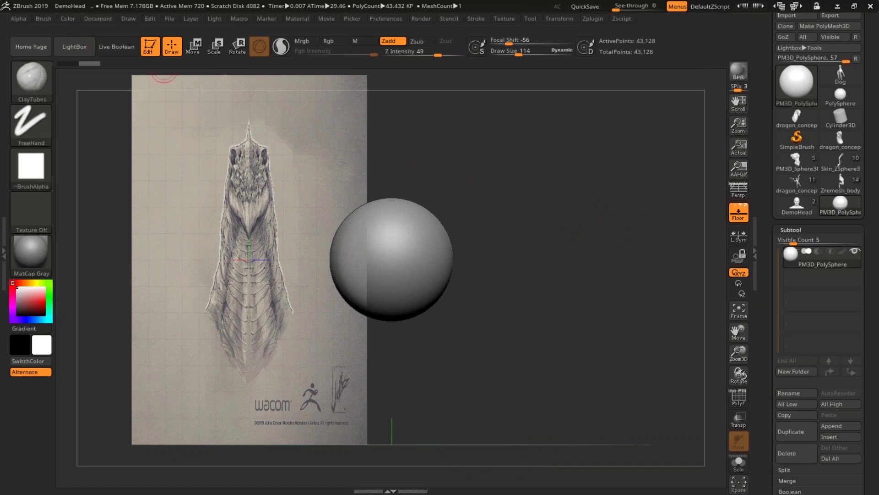
- Import Vista_Lat_concept_Dragon from the material de trabajo folder as Map1 of the floor grid's Left-Right plane
left_click(128, 19)
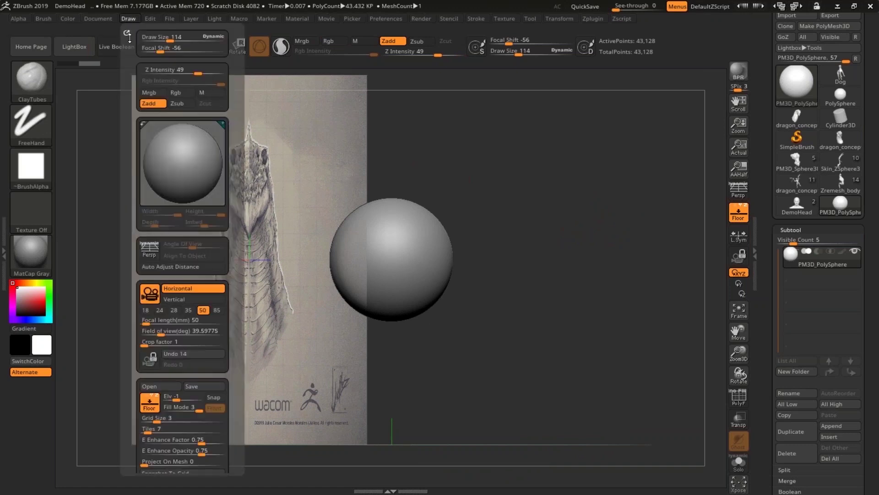
scroll(245, 148, "down", 5)
scroll(245, 148, "down", 1)
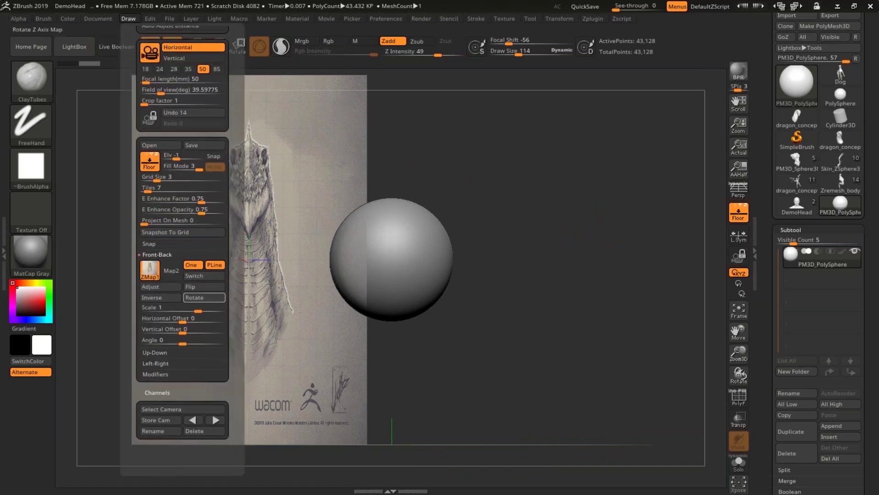
left_click(155, 363)
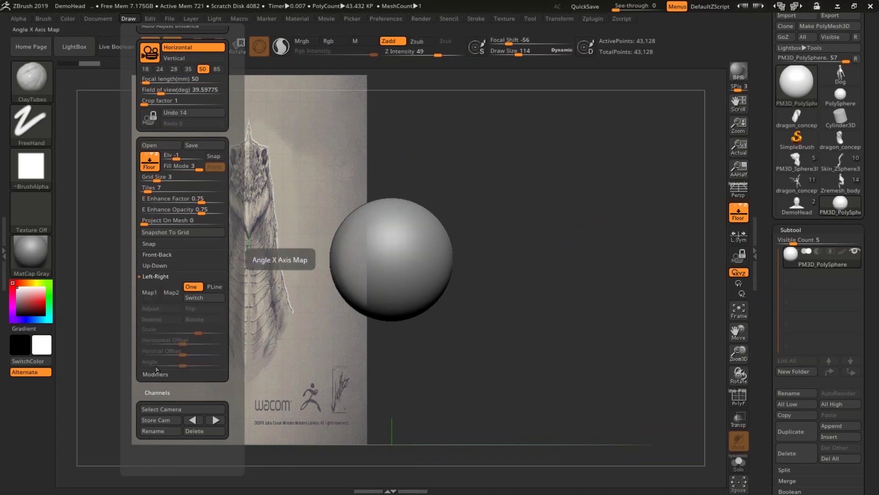
left_click(151, 292)
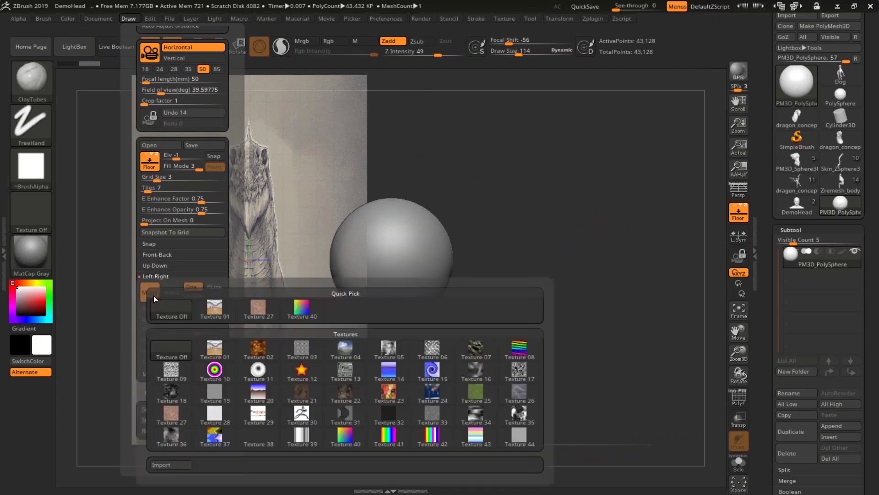
left_click(166, 467)
scroll(526, 320, "down", 1)
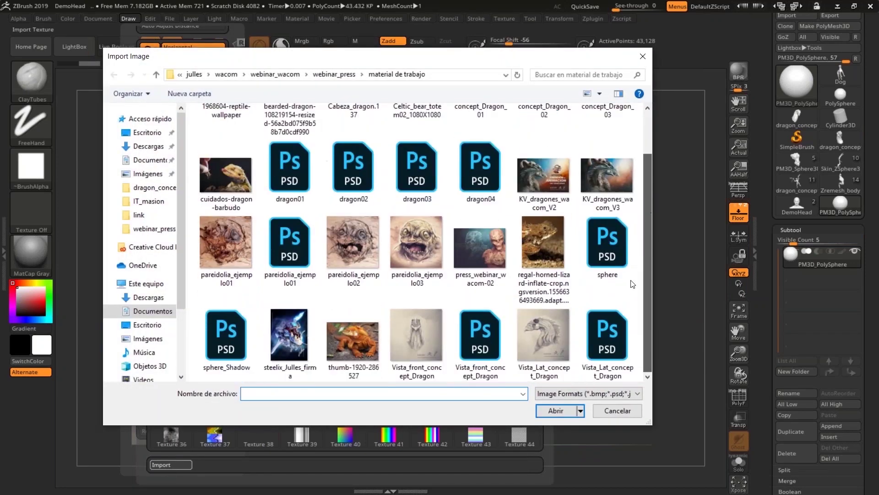
left_click(550, 362)
left_click(555, 411)
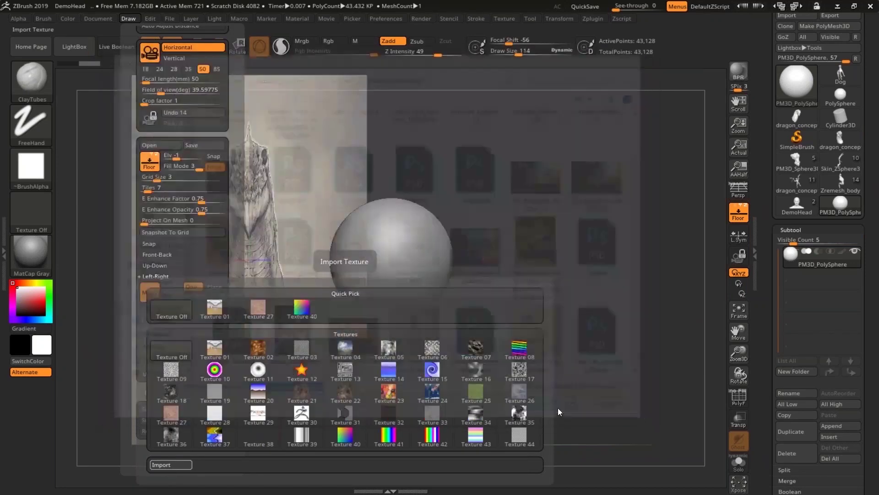
- Flip the side dragon reference image on the Left-Right plane so the head faces the opposite direction
left_click_drag(676, 222, 652, 230)
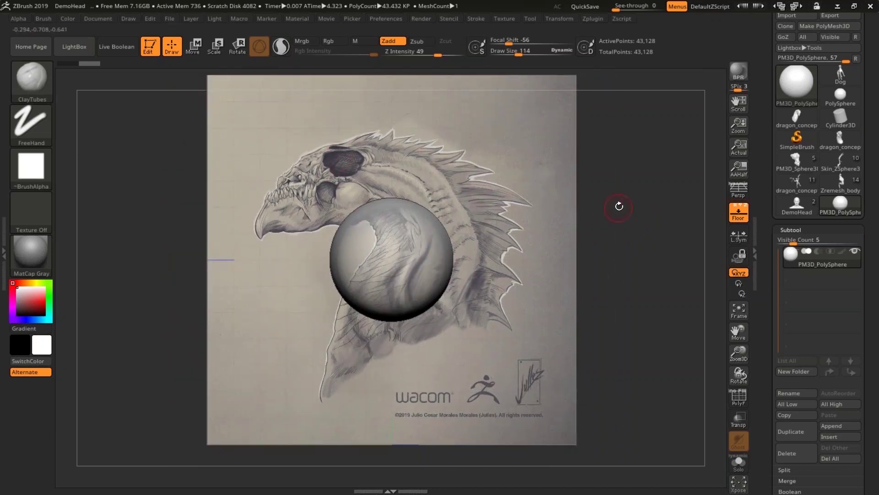
left_click_drag(644, 201, 590, 223)
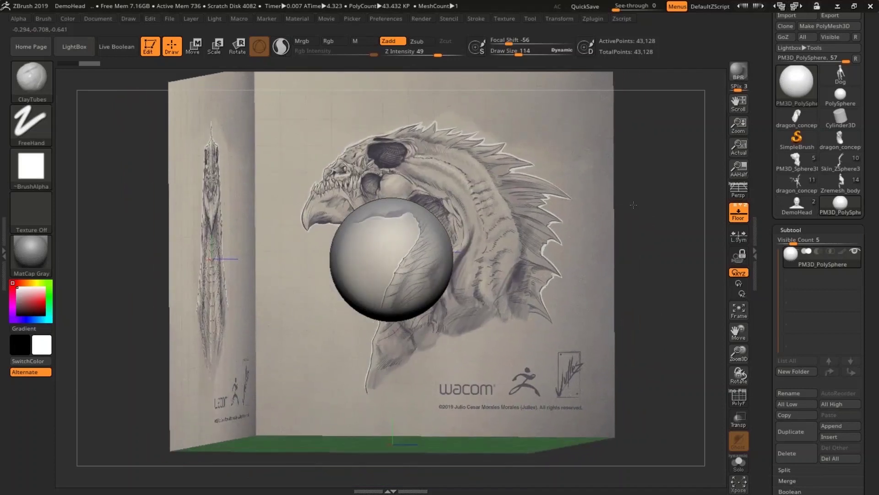
left_click_drag(639, 198, 576, 224)
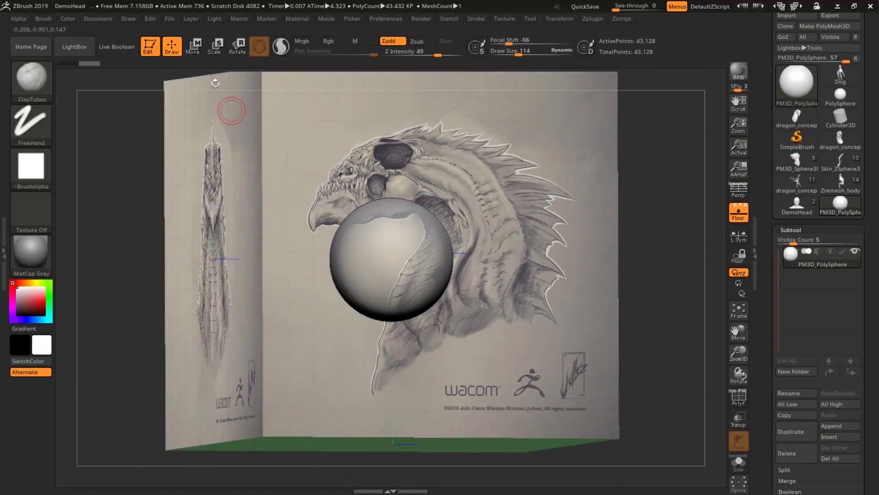
left_click(128, 19)
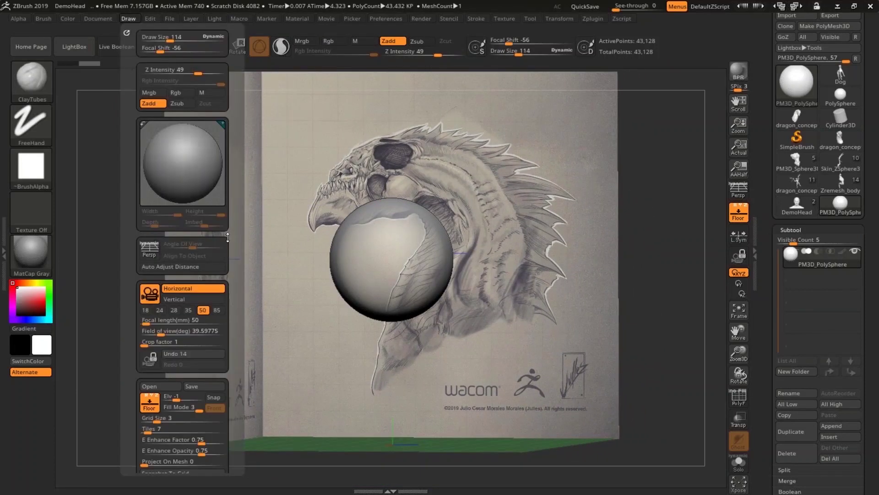
left_click_drag(228, 234, 248, 174)
scroll(248, 174, "down", 5)
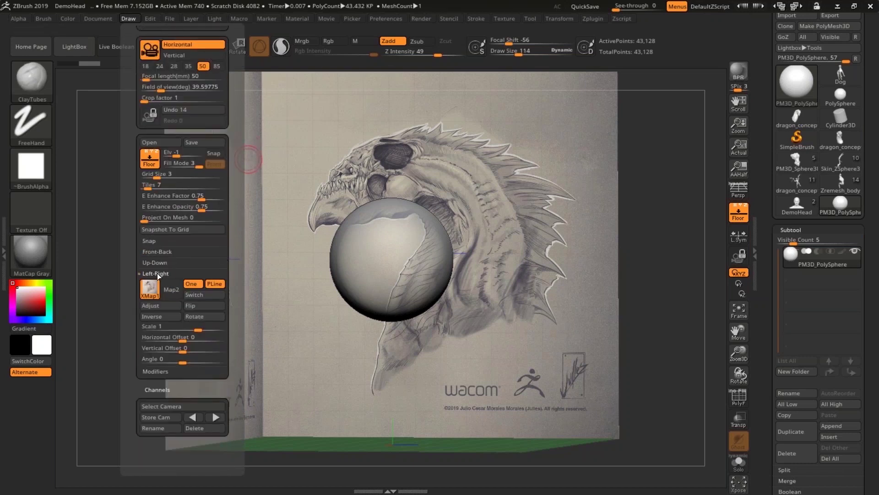
left_click(201, 306)
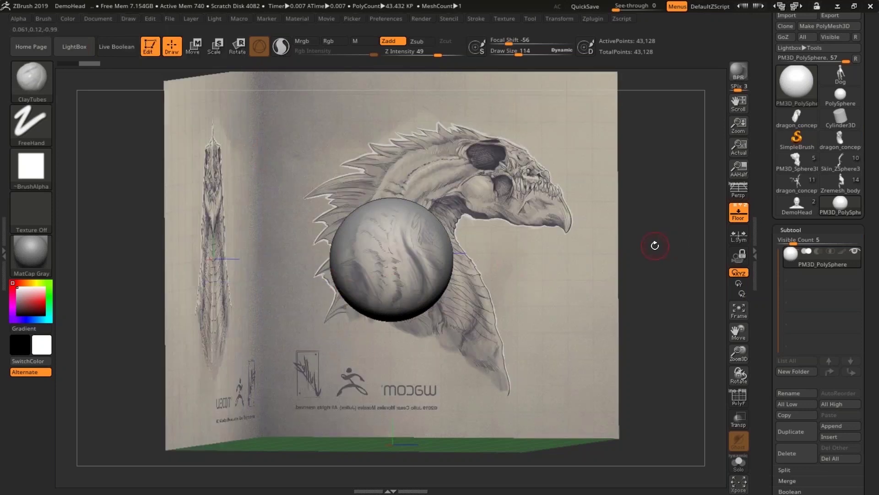
- Move the sphere up about 1.2 units and forward so it covers the dragon's skull in the side reference
mouse_move(653, 245)
left_mouse_down("shift")
mouse_move(666, 238)
mouse_move(660, 244)
mouse_move(664, 227)
mouse_move(605, 251)
mouse_move(662, 244)
mouse_move(641, 270)
mouse_move(652, 229)
left_mouse_up("shift")
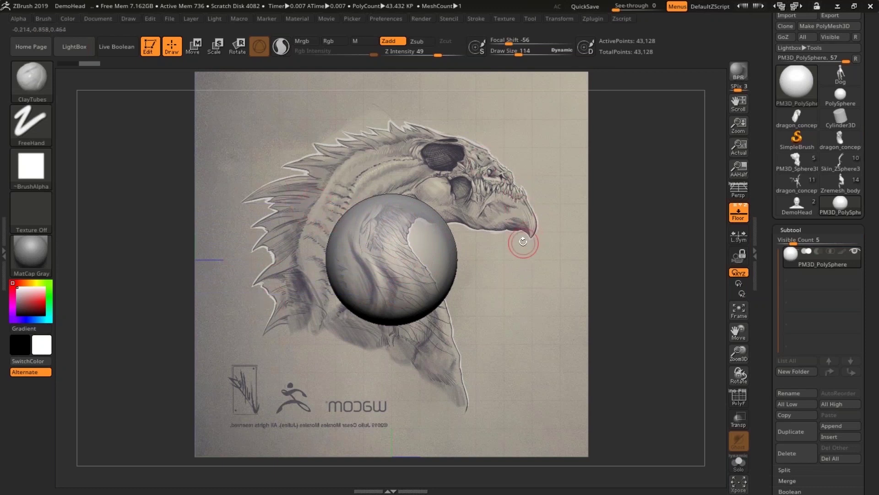
mouse_move(648, 231)
left_mouse_down()
mouse_move(591, 240)
mouse_move(636, 232)
left_mouse_up()
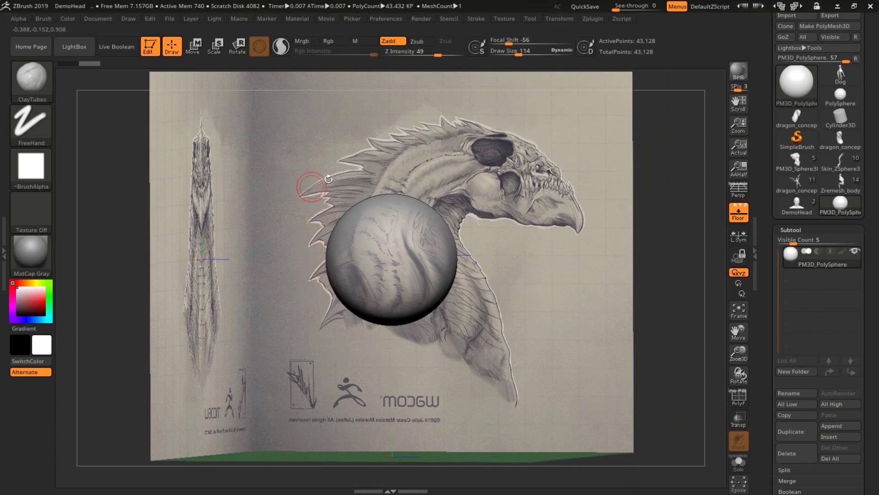
mouse_move(647, 199)
left_mouse_down()
mouse_move(618, 200)
mouse_move(655, 197)
mouse_move(639, 215)
mouse_move(549, 225)
left_mouse_up()
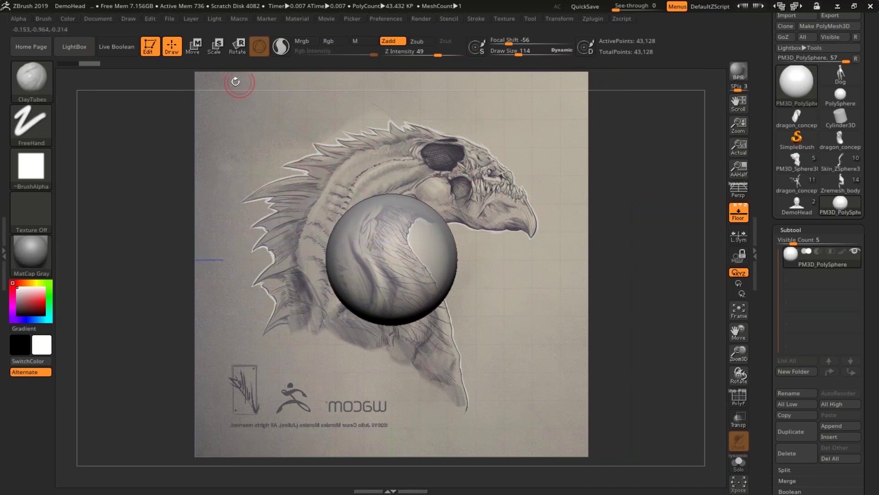
left_click(195, 50)
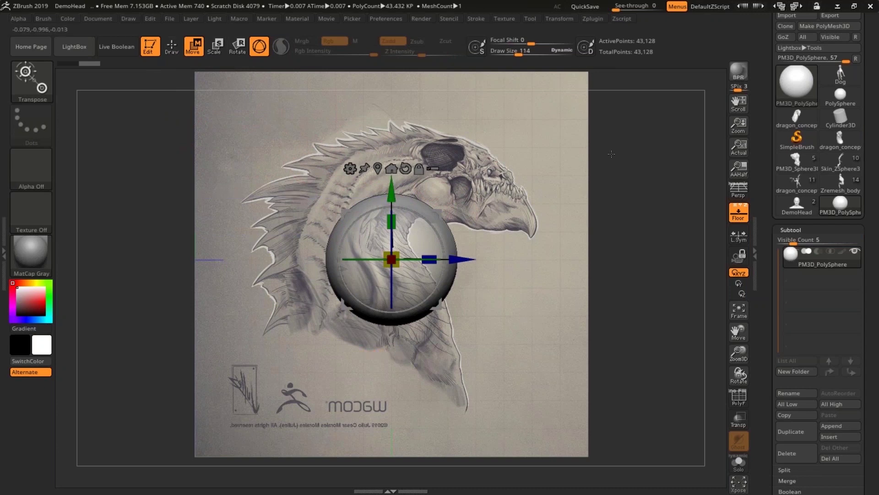
mouse_move(612, 153)
left_mouse_down()
mouse_move(513, 158)
mouse_move(606, 163)
left_mouse_up()
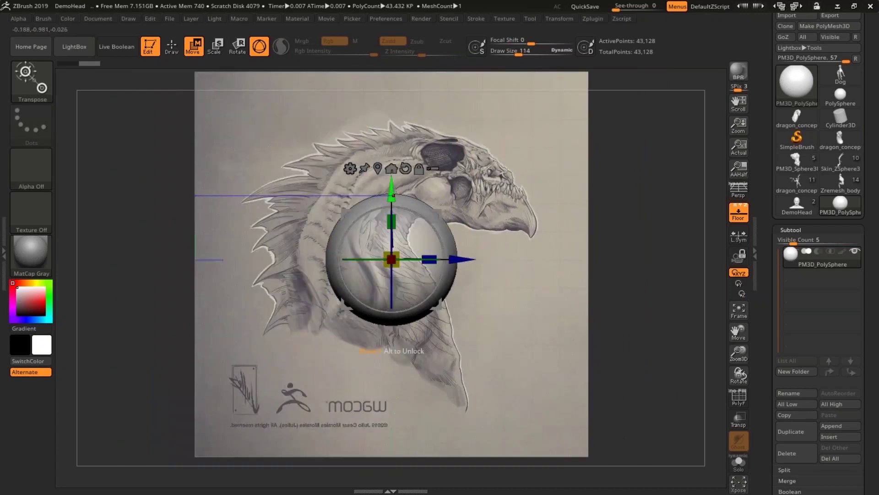
left_click_drag(392, 189, 392, 111)
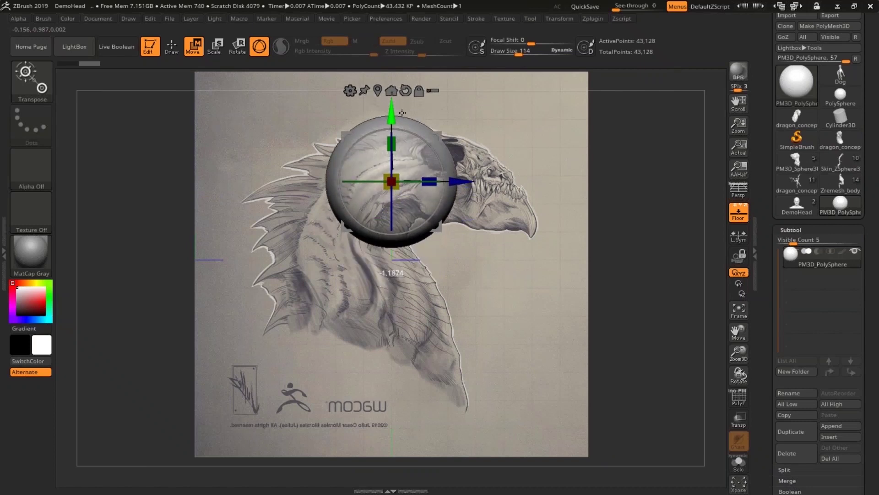
left_click_drag(471, 180, 542, 183)
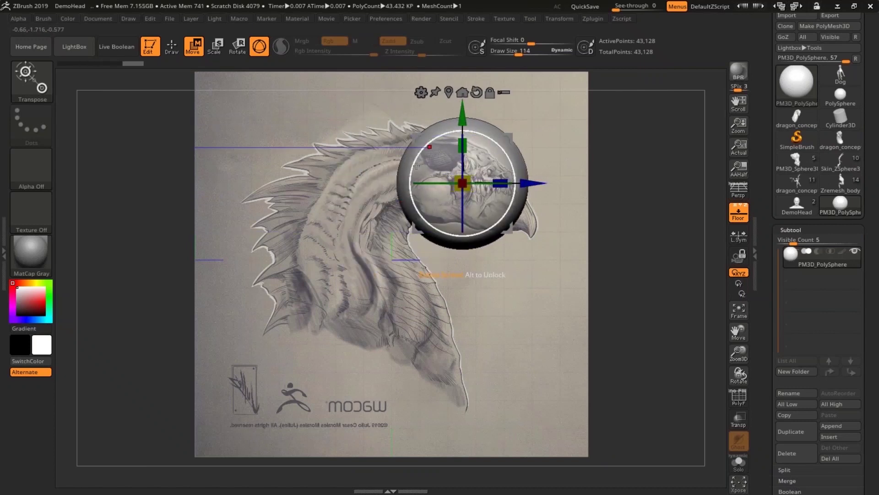
- Scale the sphere down and elongate it along the skull so it roughly fits the head in the side reference
left_click_drag(469, 176, 463, 182)
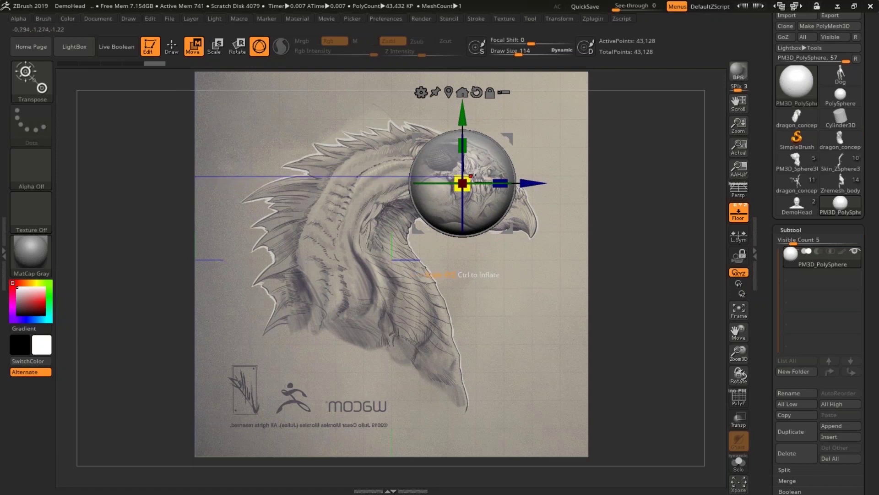
left_click_drag(468, 178, 462, 184)
left_click_drag(536, 179, 509, 183)
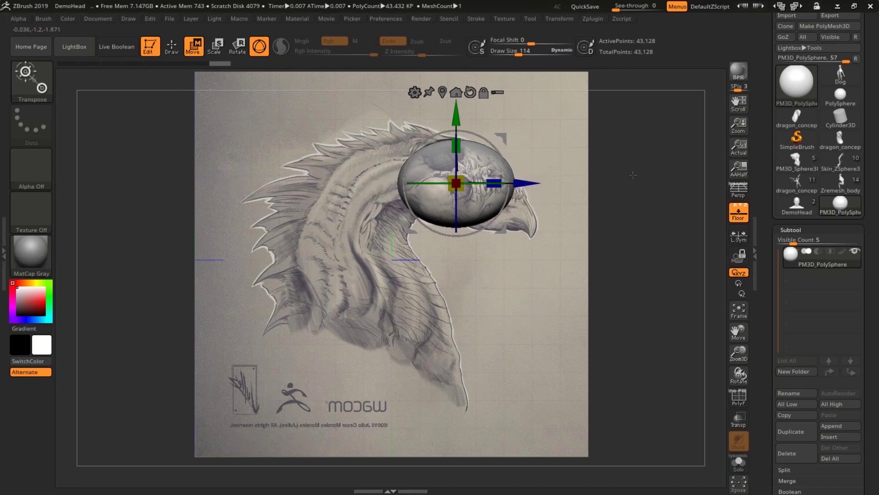
- Compare the ellipsoid with the front reference and narrow it along X toward the dragon head's width
left_click_drag(633, 175, 561, 179)
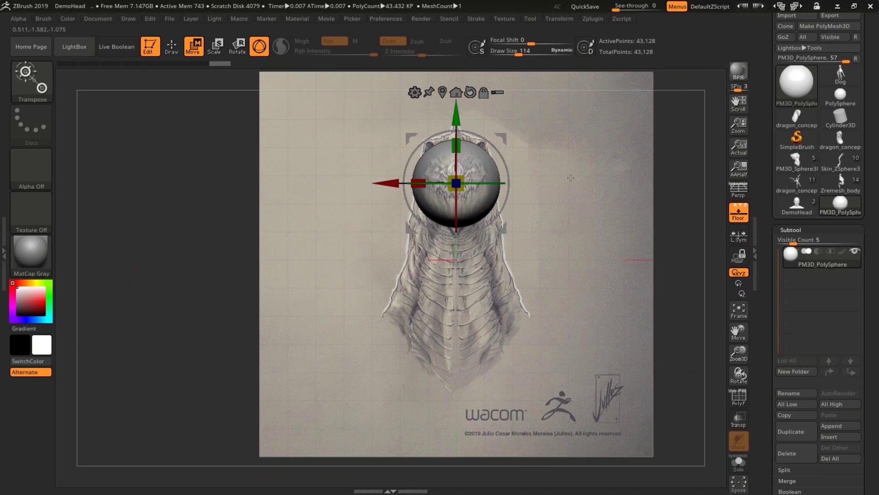
left_click_drag(216, 214, 265, 216, "shift")
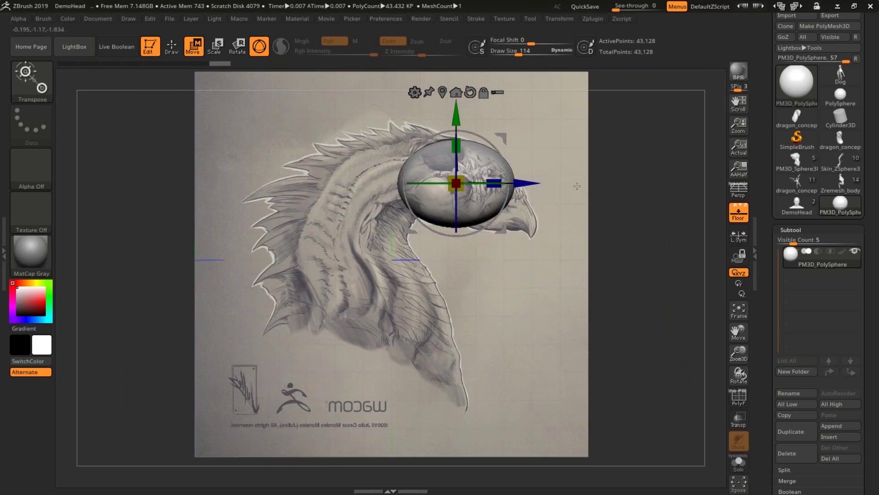
mouse_move(577, 185)
left_mouse_down("shift")
mouse_move(590, 192)
mouse_move(573, 198)
left_mouse_up("shift")
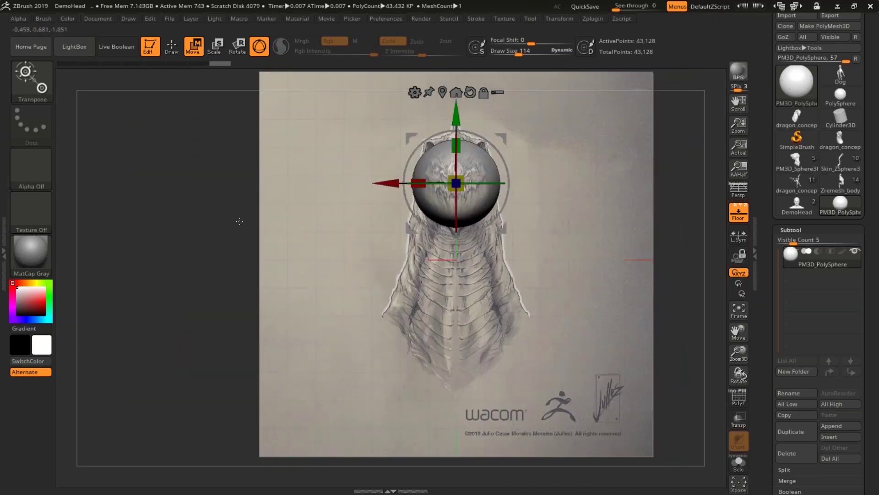
mouse_move(231, 222)
left_mouse_down("alt")
mouse_move(222, 218)
mouse_move(237, 328)
left_mouse_up("alt")
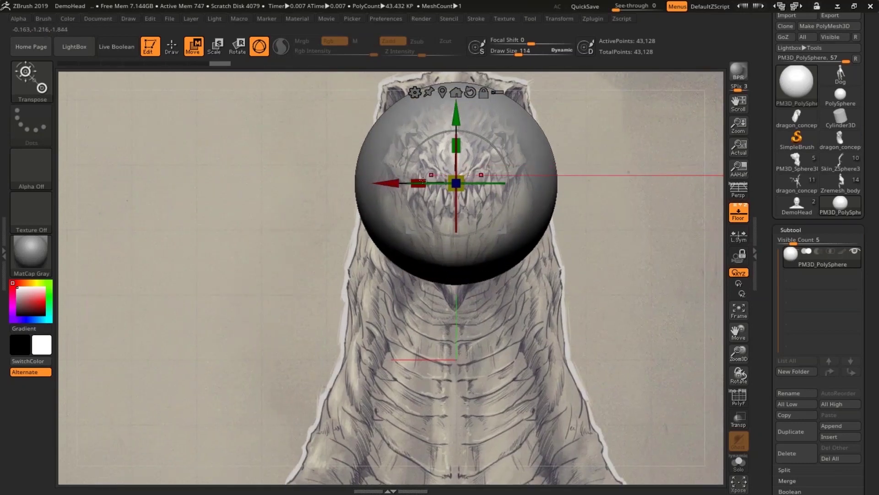
left_click_drag(423, 181, 431, 182)
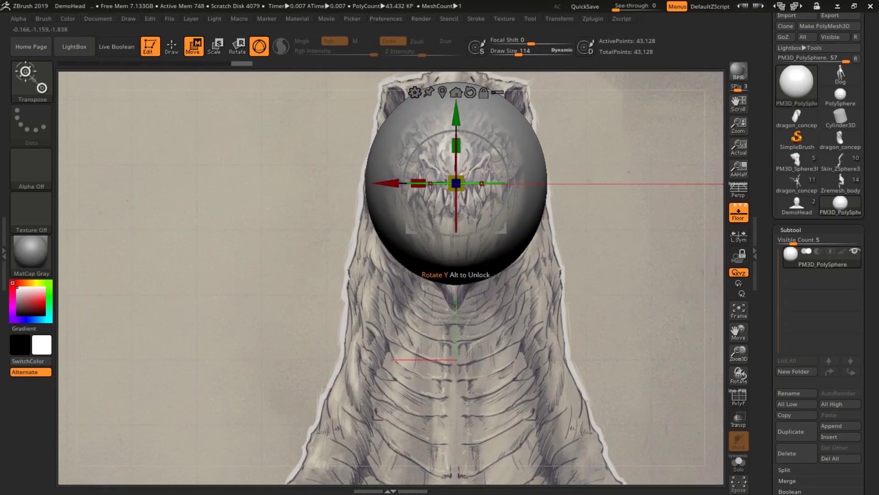
left_click_drag(248, 238, 629, 199)
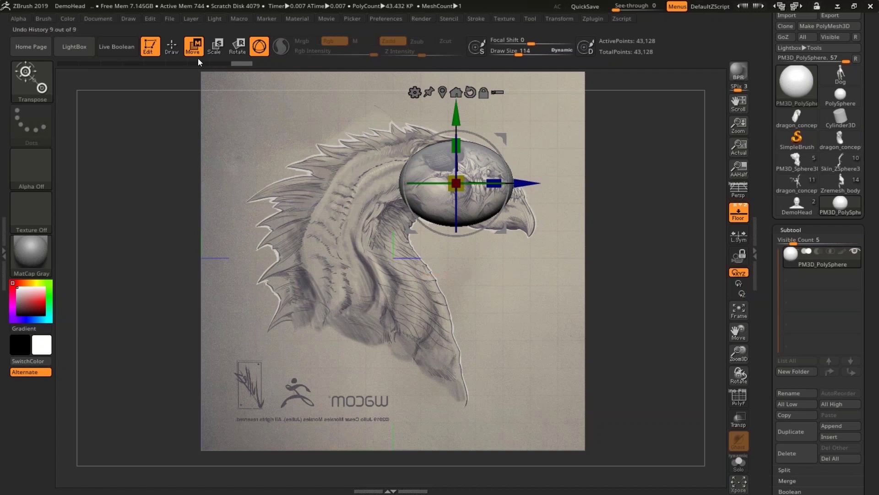
- Return to Draw mode, choose the Move brush and set its draw size to 366
left_click(176, 50)
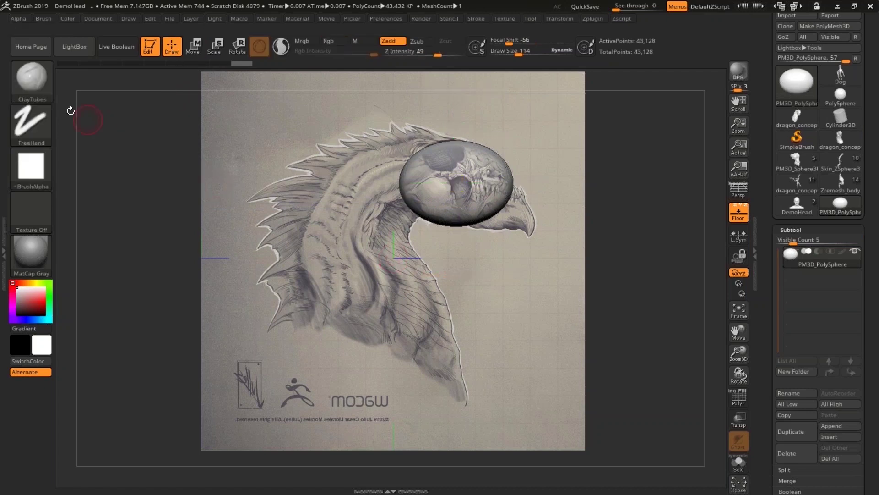
left_click(32, 78)
left_click(264, 93)
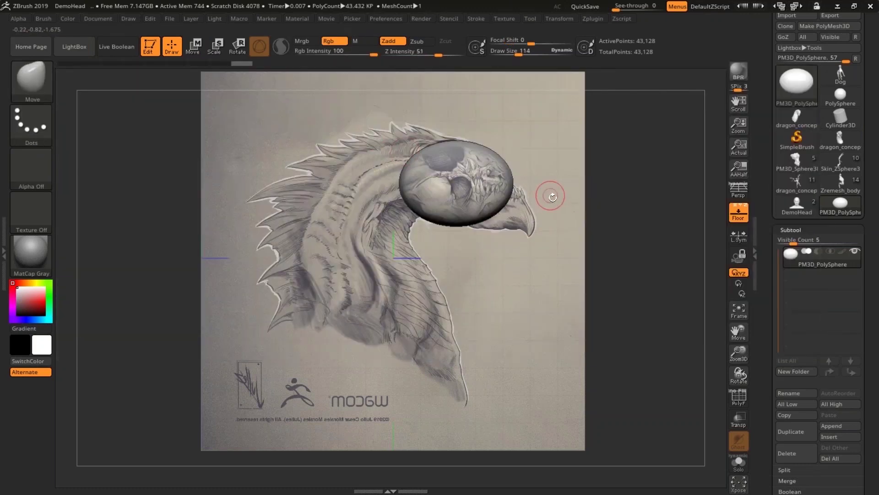
key("space")
left_click_drag(572, 181, 589, 181)
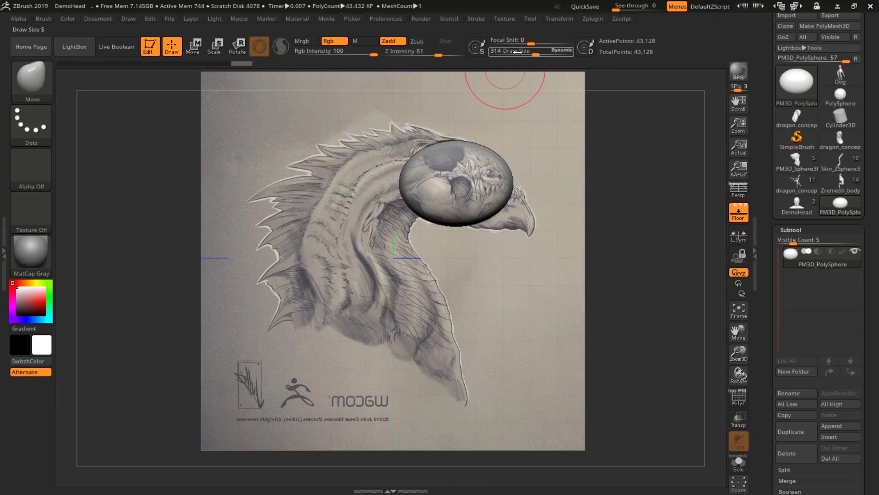
mouse_move(536, 53)
left_mouse_down()
mouse_move(527, 53)
mouse_move(539, 54)
left_mouse_up()
key("space")
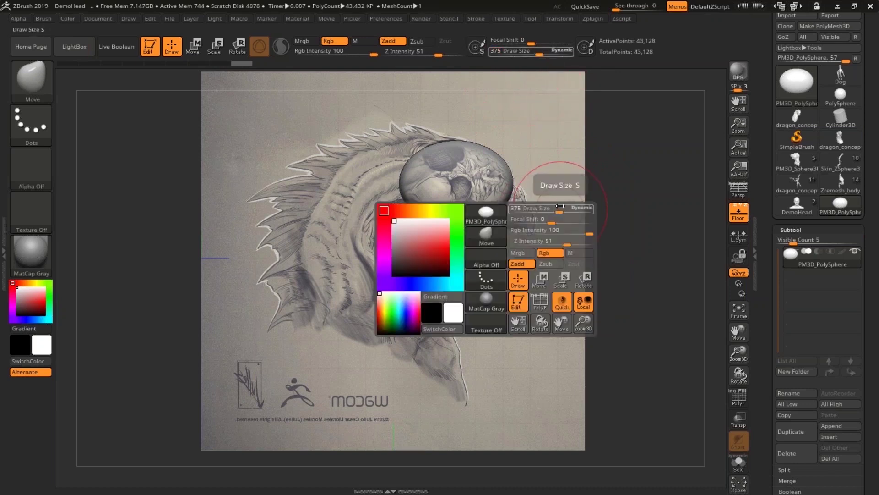
left_click_drag(560, 211, 556, 211)
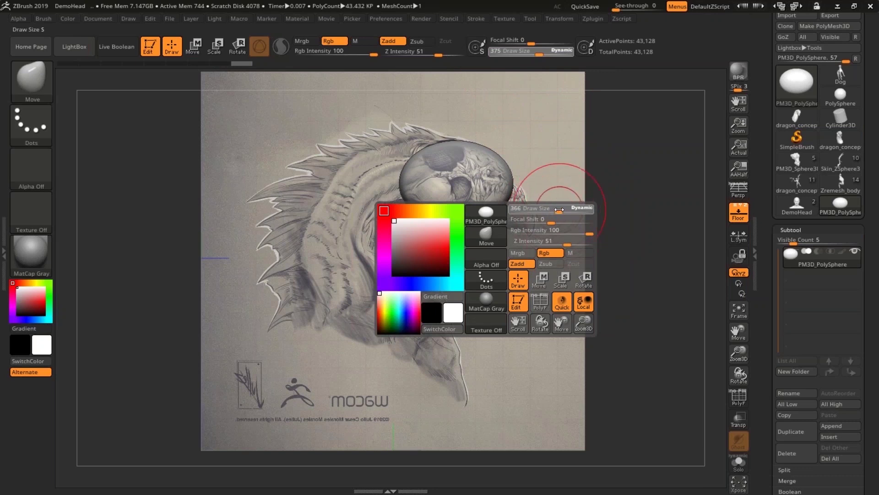
left_click_drag(598, 199, 518, 197)
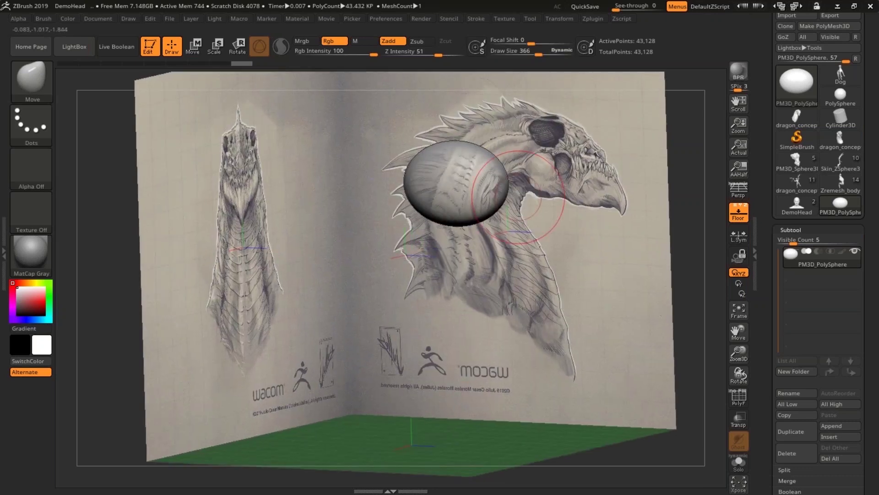
left_click_drag(590, 203, 621, 212)
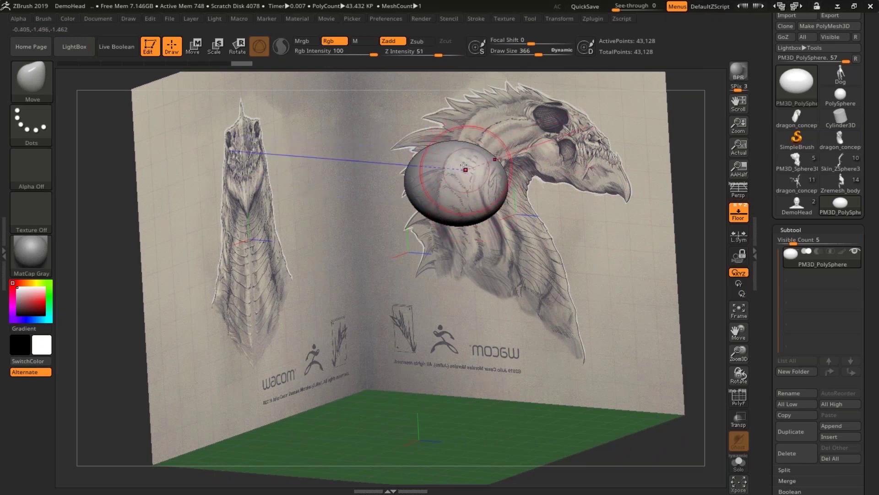
left_click_drag(538, 186, 515, 173, "shift")
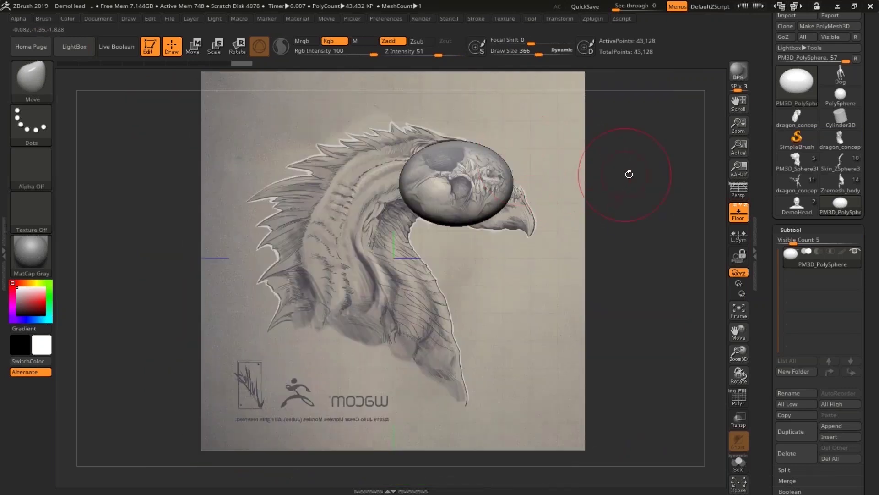
- Try a slightly larger Grid Size for the dragon reference planes
mouse_move(629, 174)
left_mouse_down()
mouse_move(609, 185)
mouse_move(629, 181)
left_mouse_up()
mouse_move(636, 207)
left_mouse_down()
mouse_move(634, 190)
mouse_move(607, 218)
mouse_move(595, 211)
left_mouse_up()
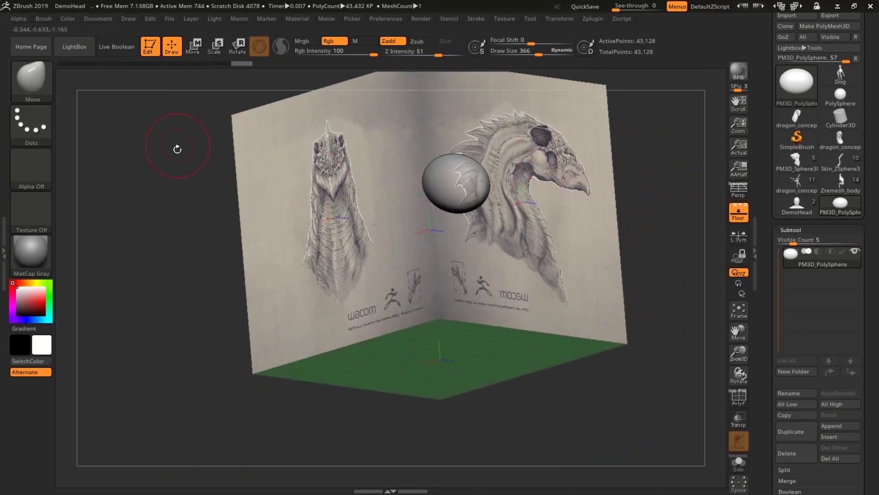
left_click(128, 20)
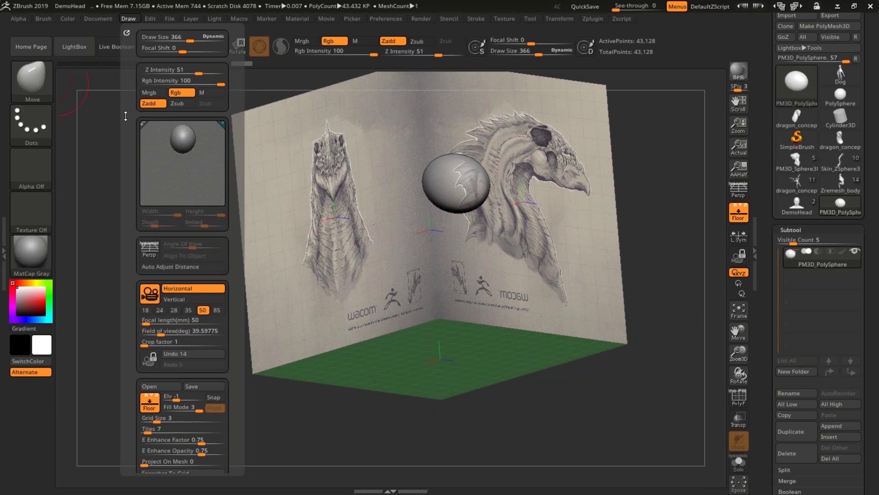
scroll(239, 248, "down", 3)
scroll(239, 247, "down", 2)
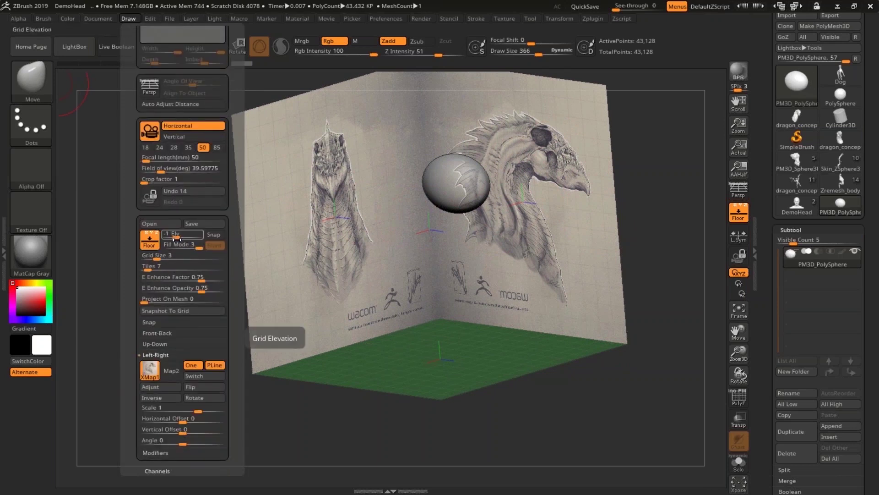
left_click_drag(157, 259, 157, 259)
left_click(158, 259)
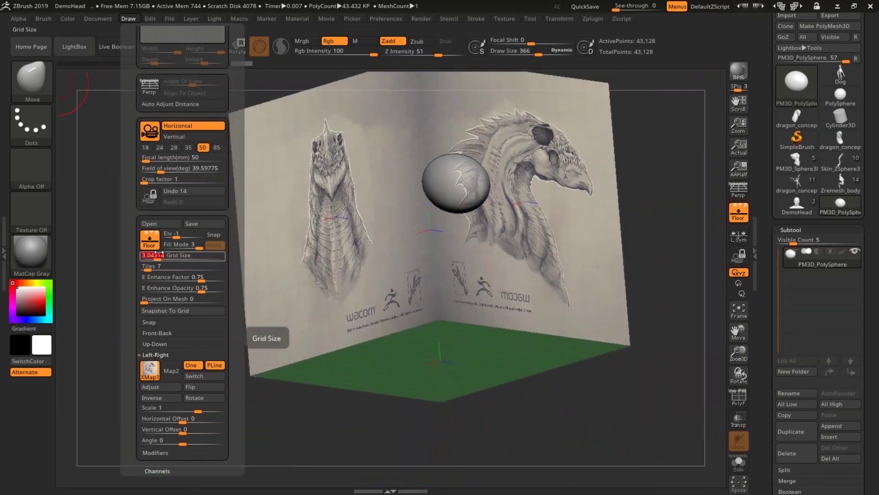
key("Return")
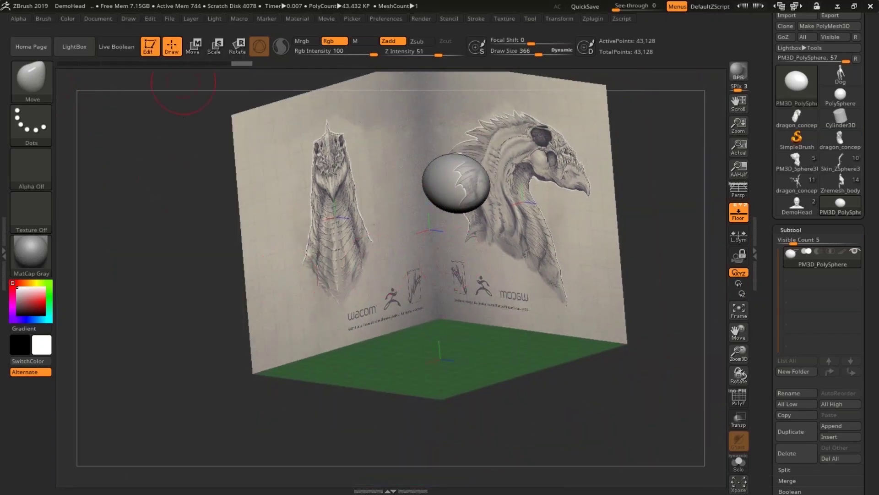
- Open the left tray and dock the Draw palette in it with the grid settings in view
left_click(131, 18)
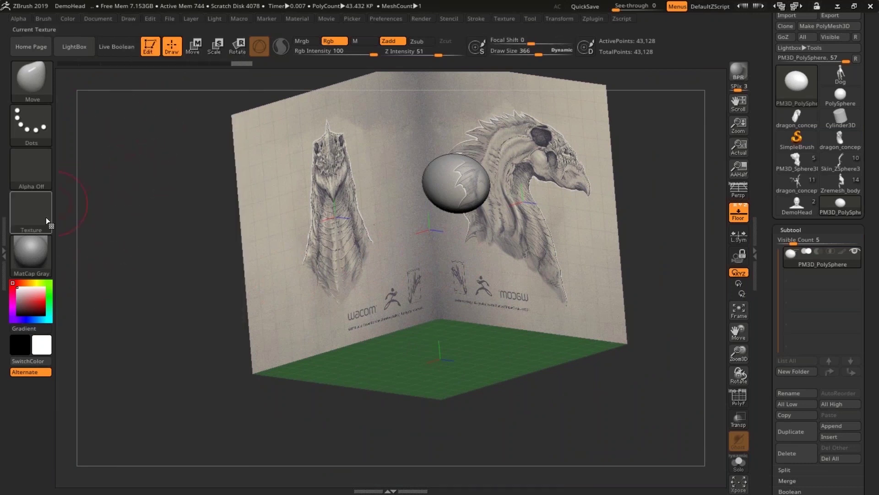
left_click(7, 251)
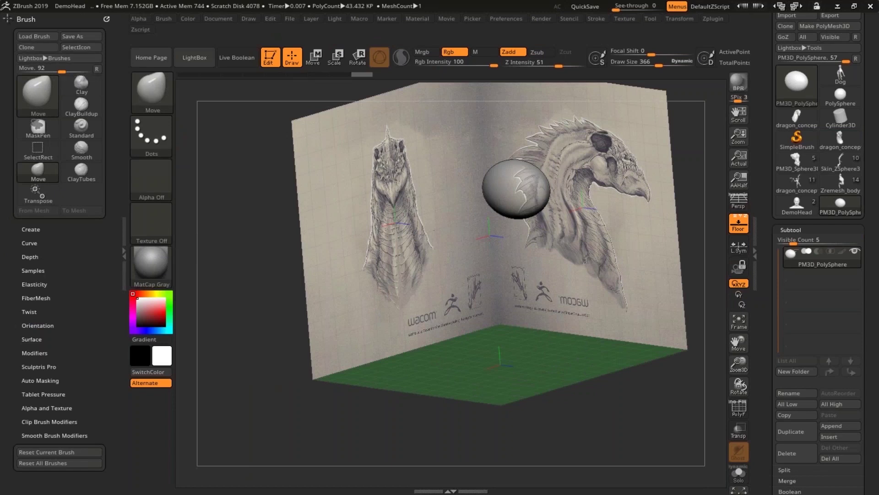
left_click(256, 18)
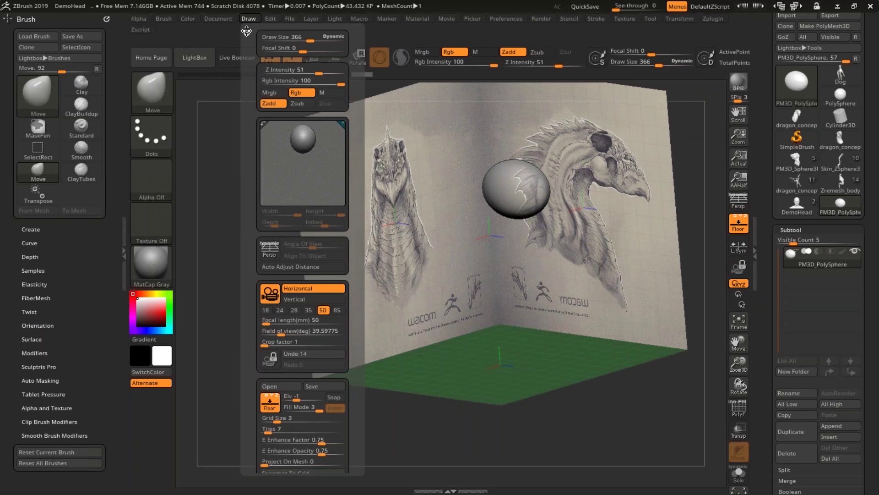
mouse_move(247, 31)
left_mouse_down()
mouse_move(94, 65)
mouse_move(68, 46)
left_mouse_up()
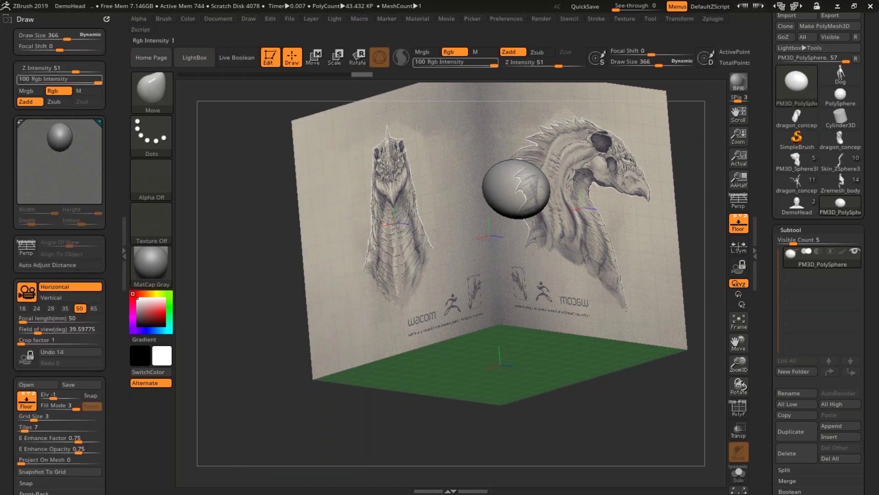
left_click(249, 18)
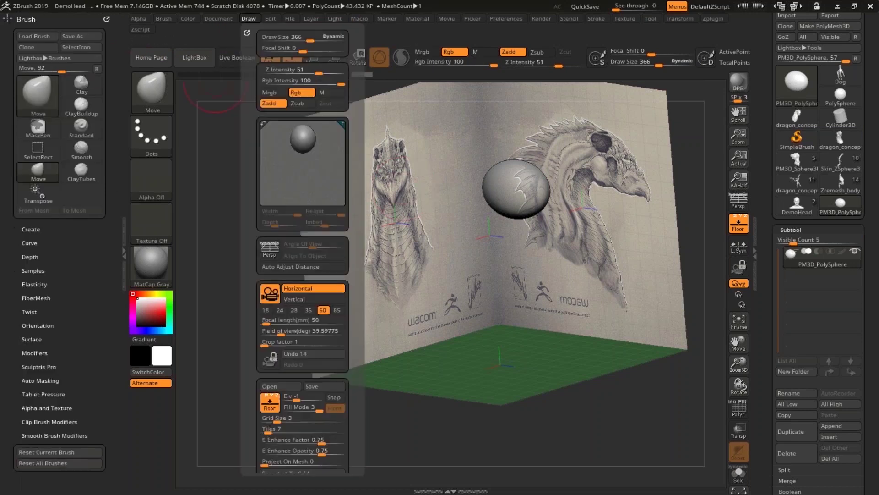
left_click(246, 33)
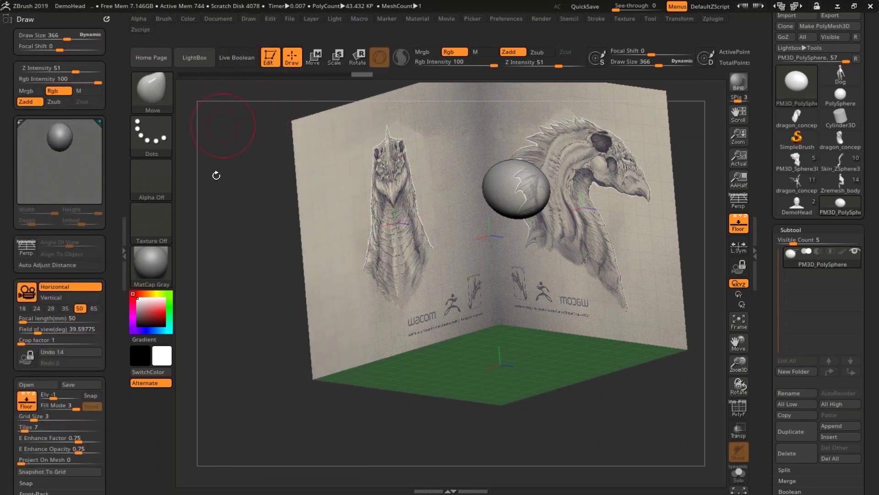
left_click_drag(114, 231, 108, 141)
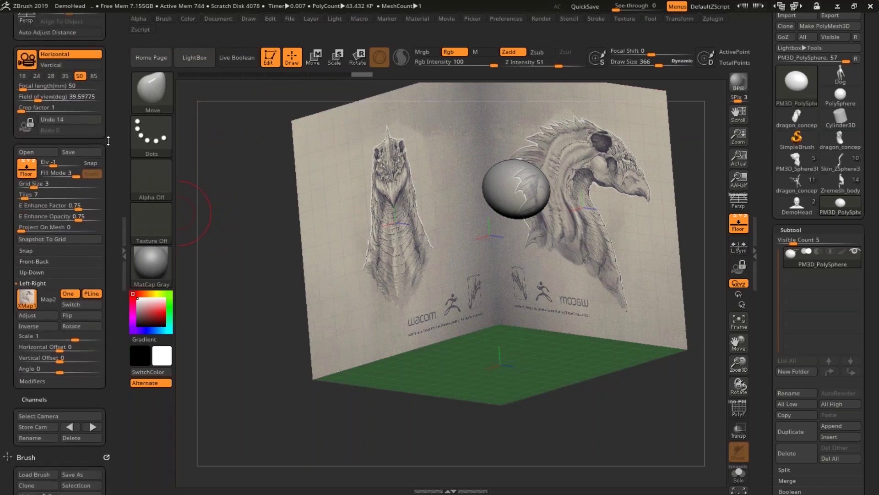
- Try lower Fill Mode values for the reference planes
mouse_move(73, 175)
left_mouse_down()
mouse_move(49, 174)
mouse_move(67, 174)
mouse_move(57, 174)
left_mouse_up()
left_click(68, 173)
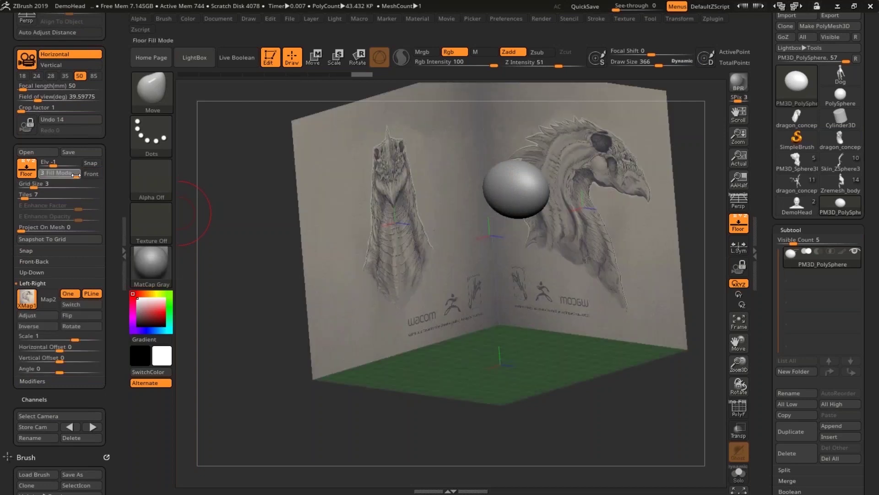
left_click(76, 175)
- Try a grid elevation of 0 to make the reference planes cross at the centre, and set it back to about -1.03
left_click_drag(52, 165, 59, 164)
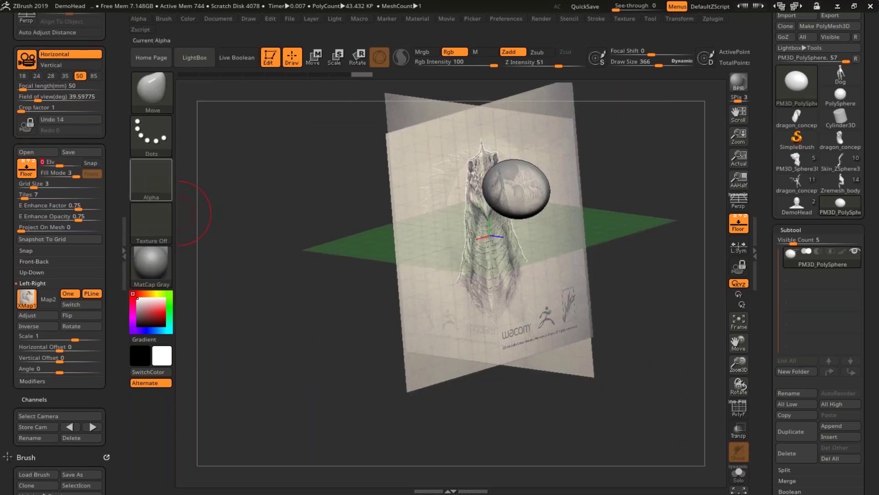
left_click_drag(638, 178, 665, 153)
mouse_move(633, 220)
left_mouse_down("alt")
mouse_move(620, 322)
mouse_move(669, 231)
mouse_move(655, 234)
mouse_move(652, 216)
mouse_move(640, 221)
mouse_move(655, 210)
mouse_move(638, 210)
mouse_move(652, 207)
mouse_move(412, 193)
left_mouse_up("alt")
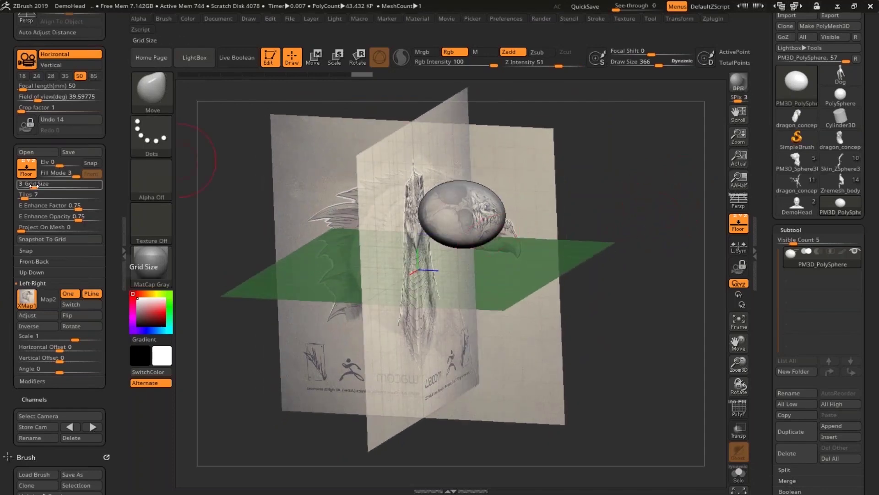
left_click_drag(56, 165, 52, 165)
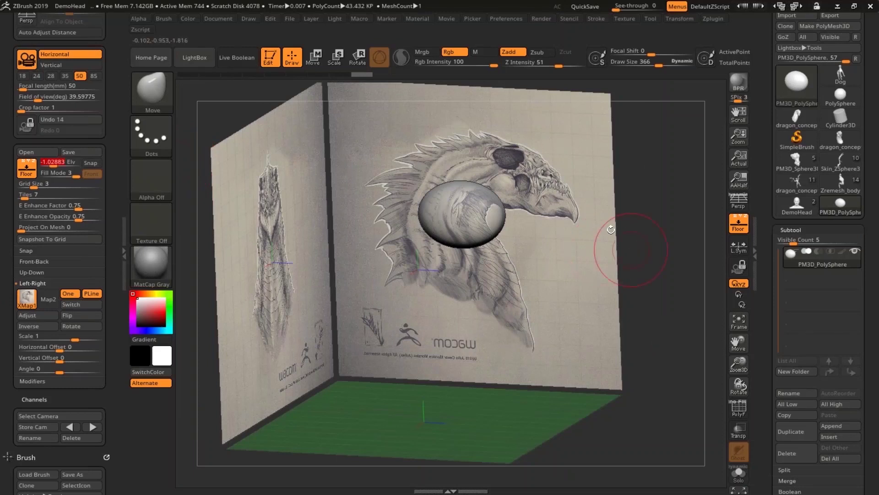
- Set the MaskPen stroke to Lasso with the side reference in view
left_click_drag(655, 228, 604, 326, "shift")
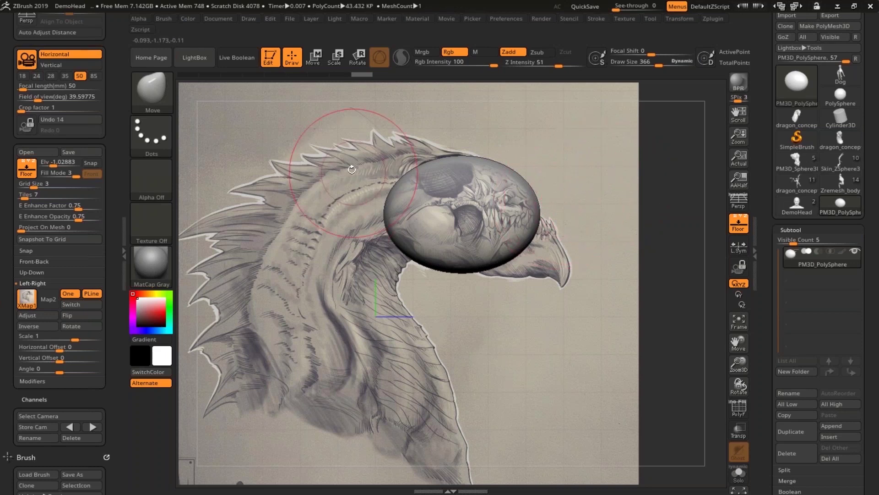
key("ctrl")
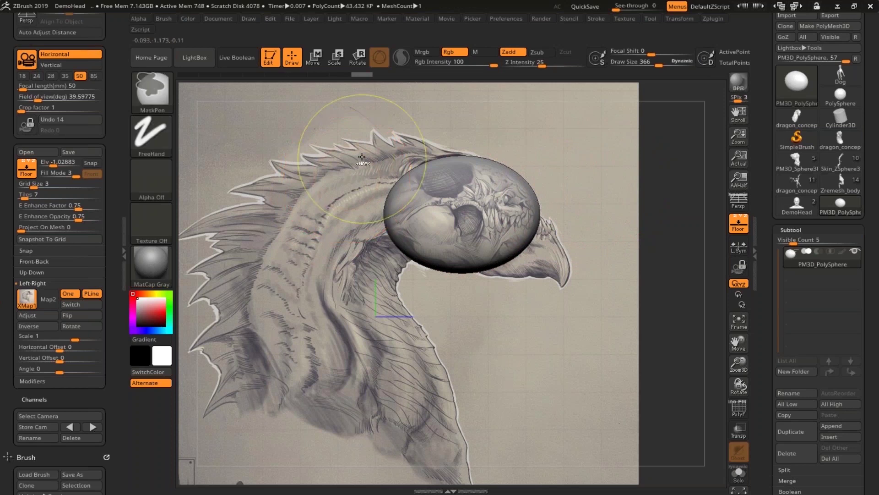
left_click(149, 137)
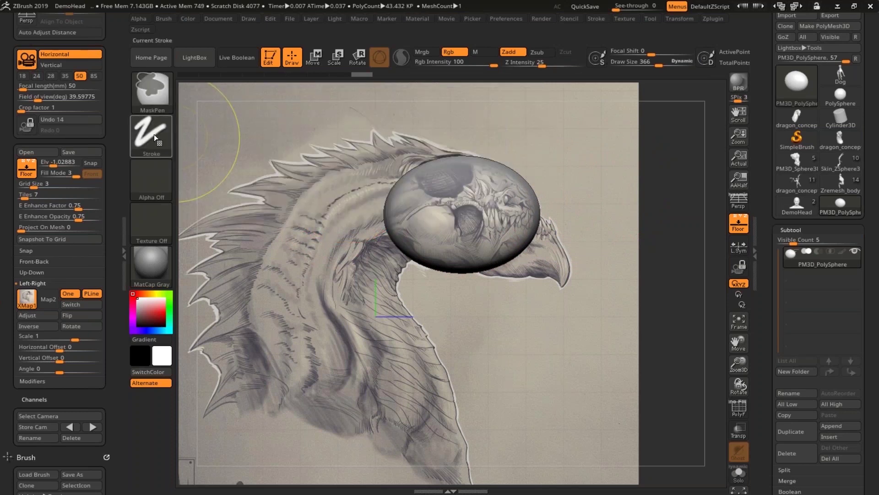
left_click(155, 136)
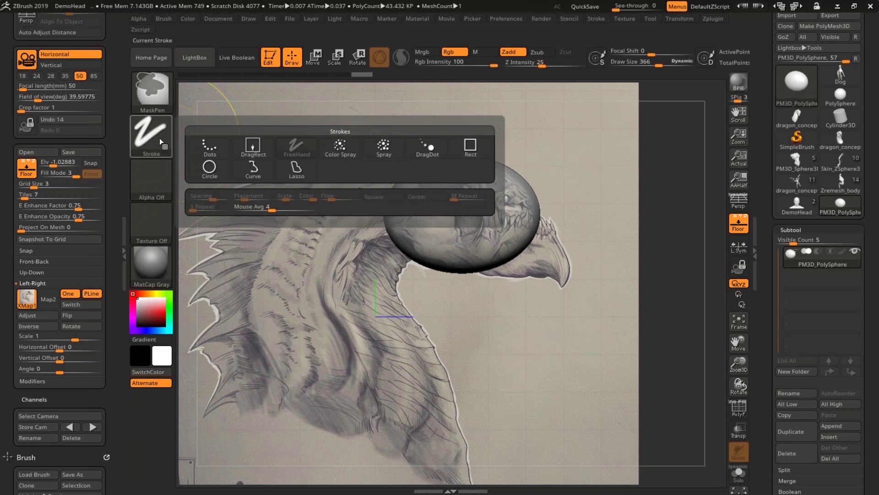
left_click(297, 171)
- Lasso-mask the front end of the ellipsoid and invert the mask so only the snout area stays editable
mouse_move(614, 212)
left_mouse_down("ctrl")
mouse_move(499, 195)
mouse_move(462, 162)
mouse_move(469, 328)
mouse_move(476, 320)
left_mouse_up("ctrl")
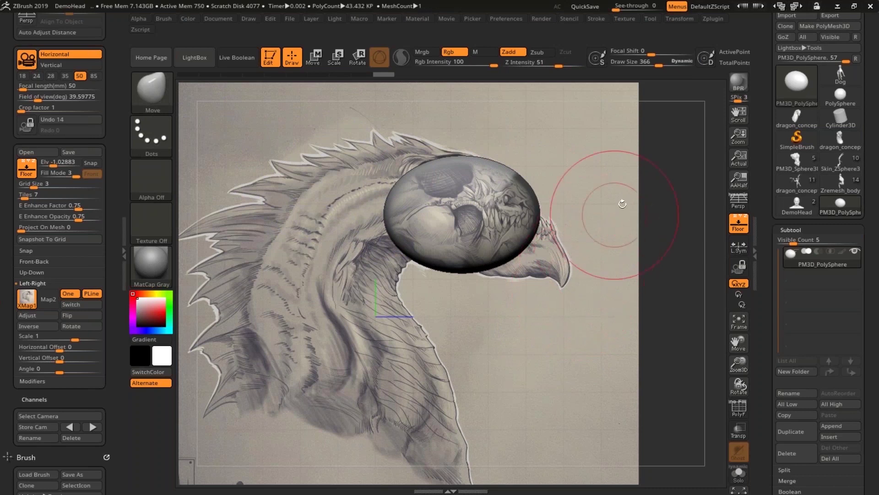
key("ctrl")
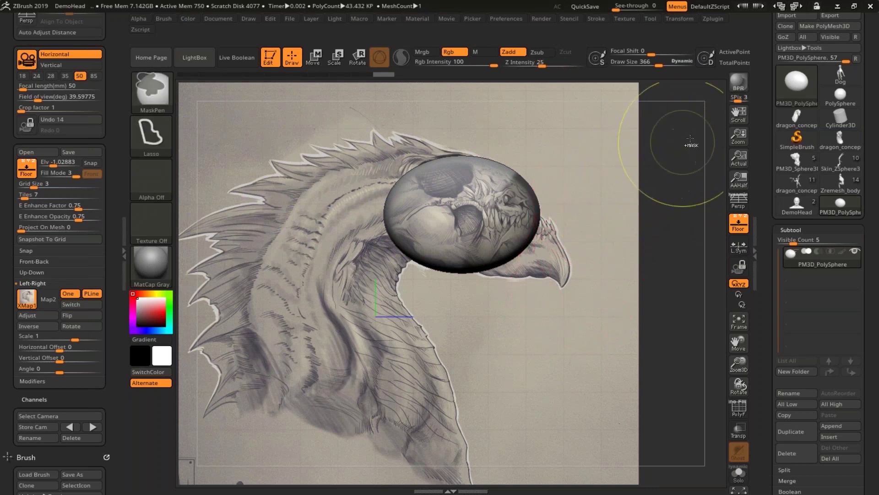
left_click(677, 170, "ctrl")
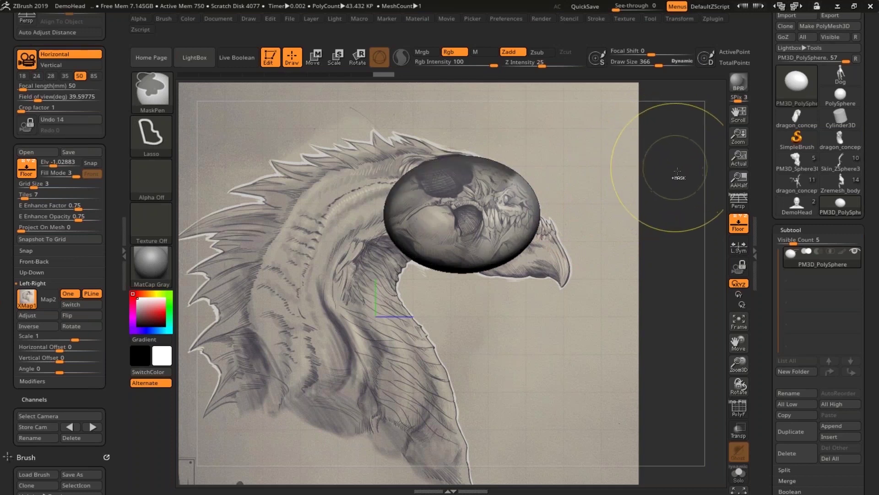
- Hide the floor grid to check the mask on the ellipsoid, and show the grid again
left_click(738, 229)
mouse_move(620, 202)
left_mouse_down()
mouse_move(521, 227)
mouse_move(364, 223)
left_mouse_up()
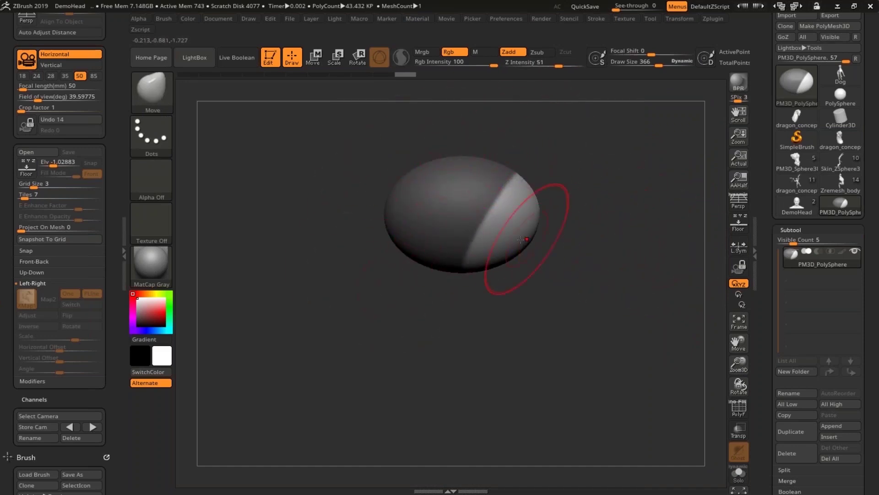
left_click(744, 228)
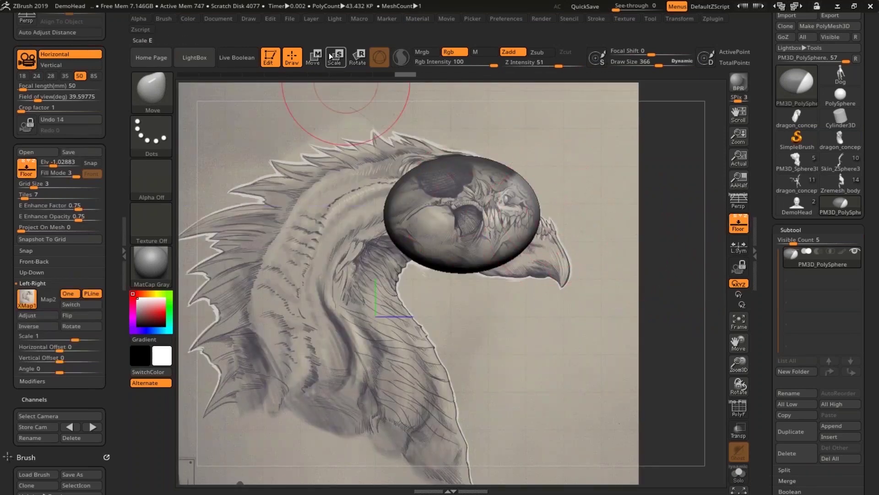
- Move the unmasked front end forward and down over the dragon's beak with the gizmo, and clear the mask
left_click(313, 57)
left_click_drag(531, 213, 580, 214)
left_click_drag(512, 147, 513, 185)
left_click_drag(587, 256, 592, 256)
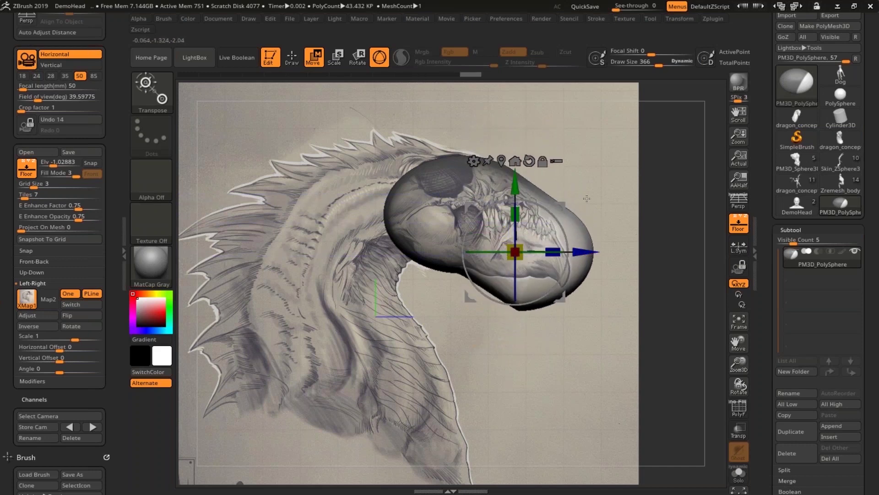
left_click_drag(658, 187, 672, 202, "ctrl")
mouse_move(653, 130)
left_mouse_down("ctrl")
mouse_move(500, 160)
mouse_move(676, 141)
mouse_move(672, 132)
left_mouse_up("ctrl")
- Reposition the gizmo below the head and stretch the shape's back end rearward over the upper neck in the side reference
left_click_drag(671, 181, 621, 154, "alt")
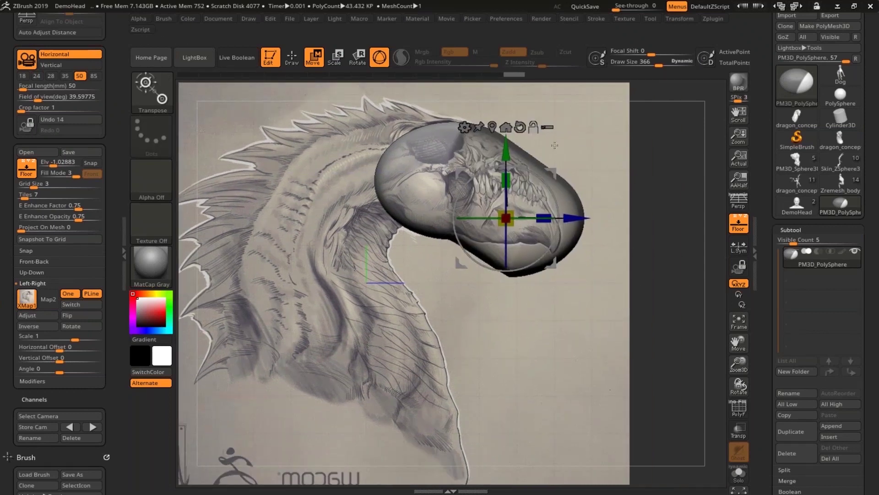
left_click_drag(518, 218, 503, 330, "alt")
left_click_drag(418, 281, 397, 286)
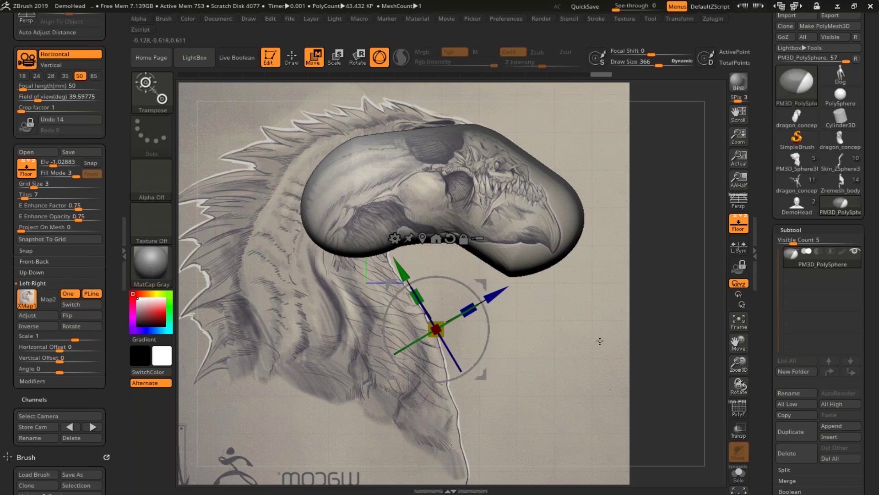
mouse_move(573, 307)
left_mouse_down("alt")
mouse_move(648, 315)
mouse_move(618, 310)
mouse_move(632, 324)
mouse_move(618, 387)
left_mouse_up("alt")
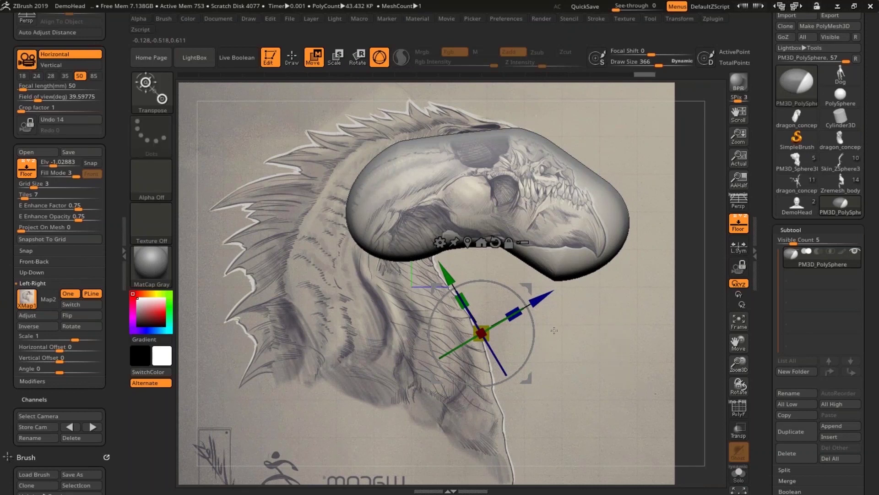
- Lasso-mask the head portion, rotate the back end down along the neck curve, and clear the mask
mouse_move(639, 133)
left_mouse_down("ctrl")
mouse_move(458, 101)
mouse_move(636, 320)
mouse_move(521, 338)
left_mouse_up("ctrl")
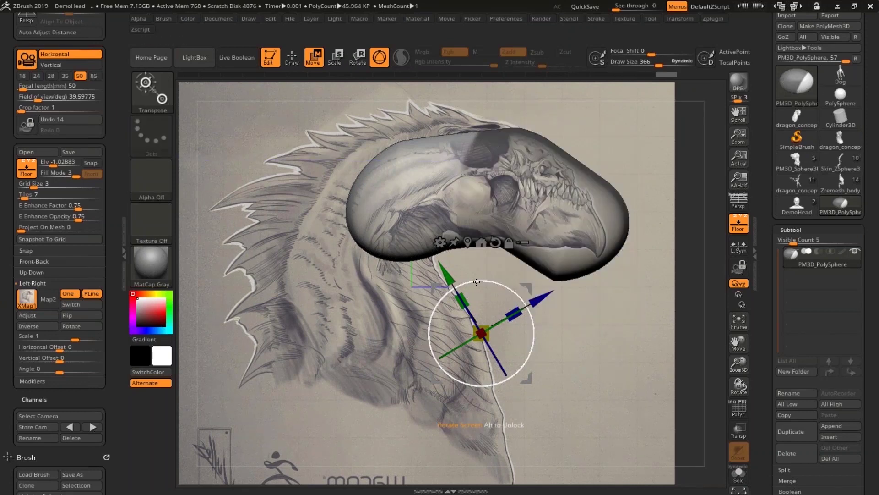
left_click_drag(476, 282, 442, 299)
left_click_drag(578, 316, 611, 350, "ctrl")
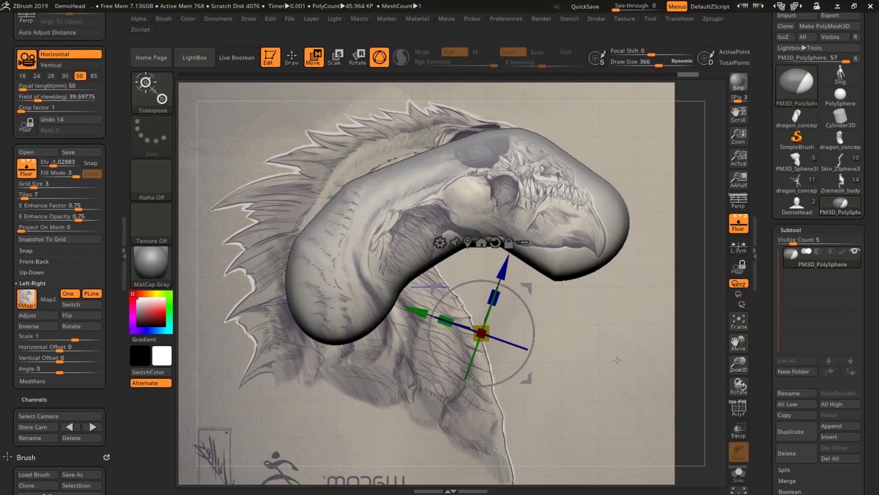
- Mask the head side again, rotate the neck end further down along the reference, and clear the mask to remesh the shape
mouse_move(662, 136)
left_mouse_down("ctrl")
mouse_move(471, 103)
mouse_move(596, 330)
mouse_move(504, 341)
left_mouse_up("ctrl")
left_click_drag(471, 282, 450, 291)
left_click_drag(588, 322, 603, 354, "ctrl")
left_click_drag(614, 320, 618, 390, "ctrl")
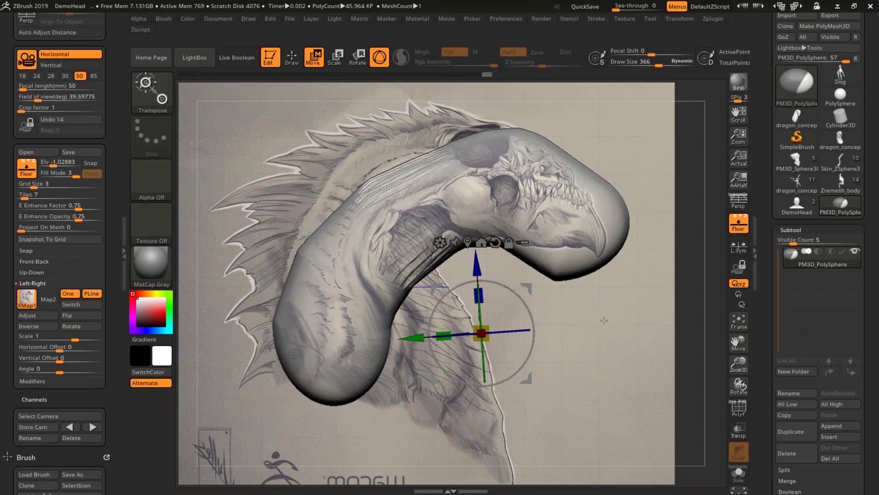
- Pull the upper neck and top of the head outward with the Move brush to follow the side reference's outline
left_click(291, 57)
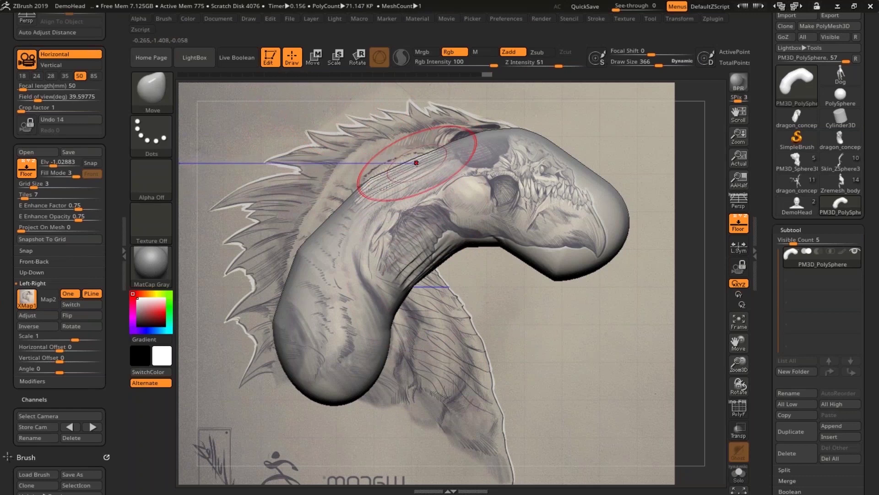
left_click_drag(416, 161, 391, 136)
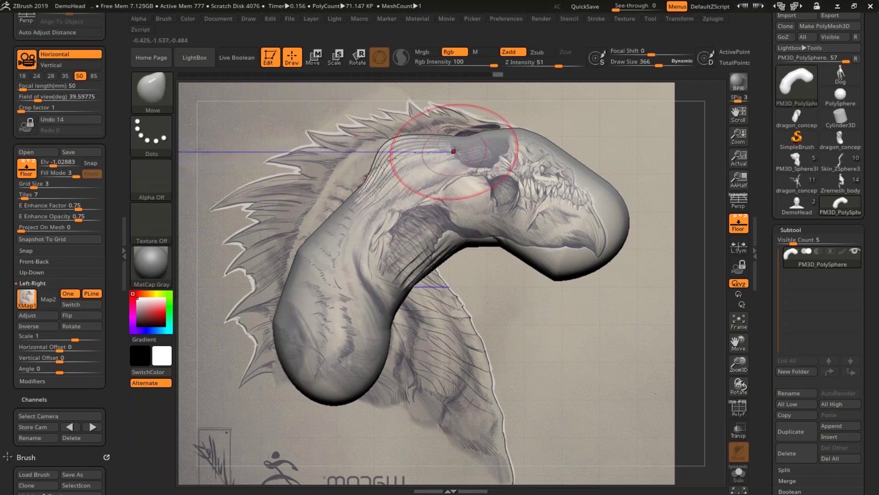
left_click_drag(452, 148, 443, 122)
mouse_move(487, 136)
left_mouse_down()
mouse_move(486, 124)
mouse_move(520, 132)
mouse_move(513, 127)
left_mouse_up()
left_click_drag(624, 163, 626, 167, "alt")
left_click_drag(637, 216, 640, 222, "alt")
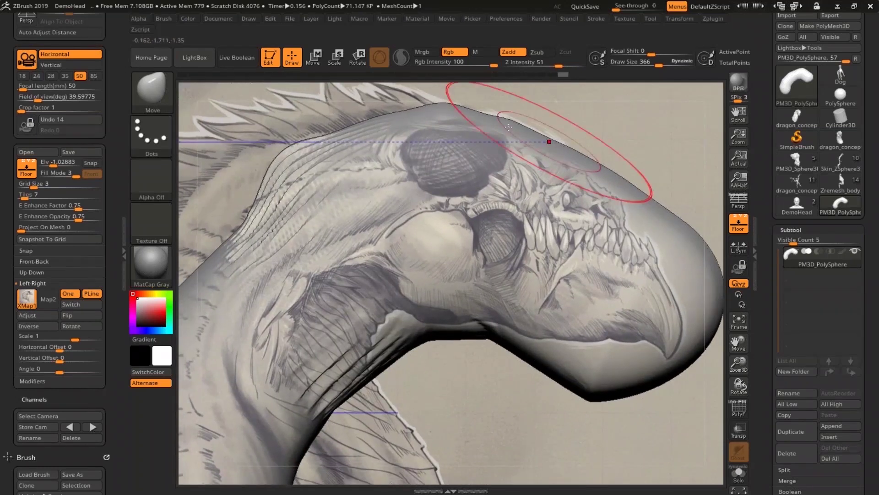
left_click_drag(579, 122, 582, 156, "alt")
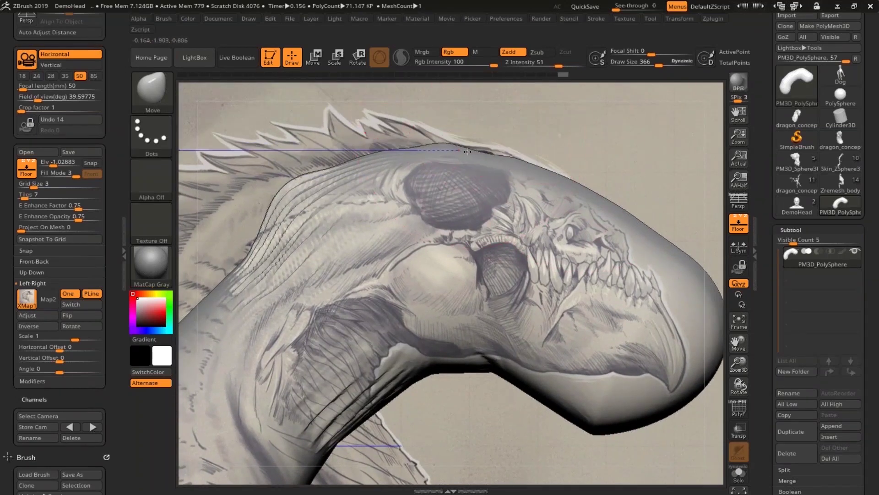
left_click_drag(505, 155, 506, 154)
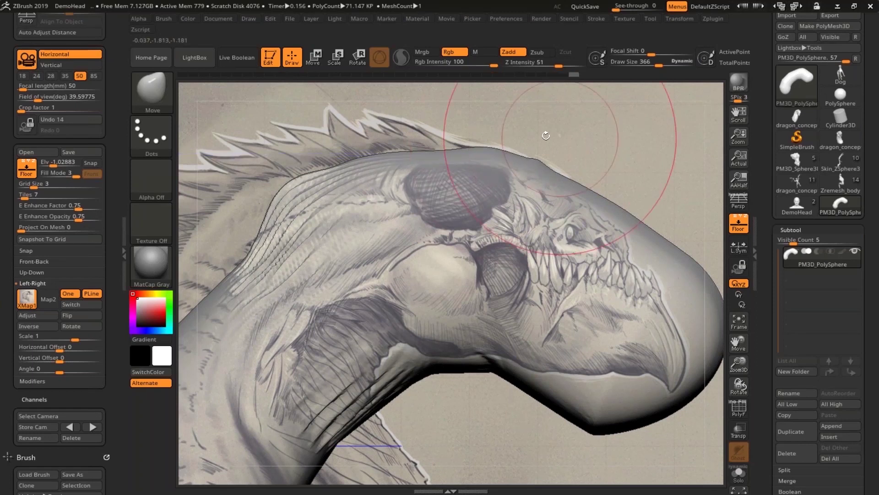
- Reshape the back of the neck with the Move brush to match the contour in the side reference
left_click_drag(473, 129, 578, 115, "alt")
left_click_drag(419, 175, 408, 166)
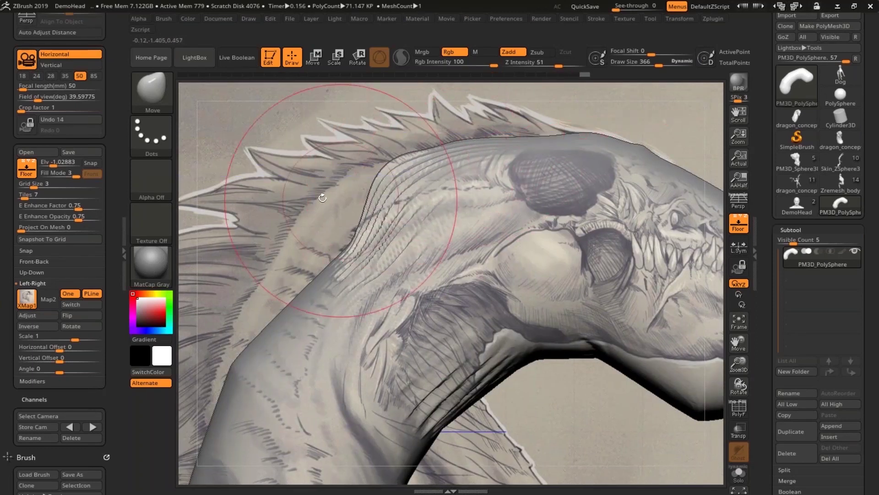
left_click_drag(341, 195, 405, 122, "alt")
left_click_drag(411, 168, 344, 147)
left_click_drag(381, 224, 305, 231)
right_click_drag(305, 231, 343, 191)
left_click_drag(349, 143, 345, 141)
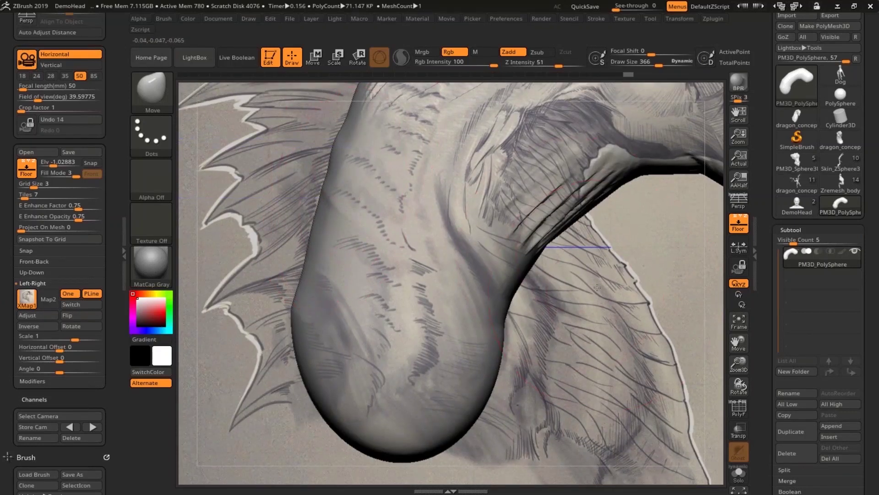
- Push the lower jaw up and draw the snout and forehead inward to shape the beak along the side reference
mouse_move(576, 248)
left_mouse_down("alt")
mouse_move(619, 274)
mouse_move(514, 312)
mouse_move(496, 328)
left_mouse_up("alt")
right_click_drag(496, 329, 501, 318)
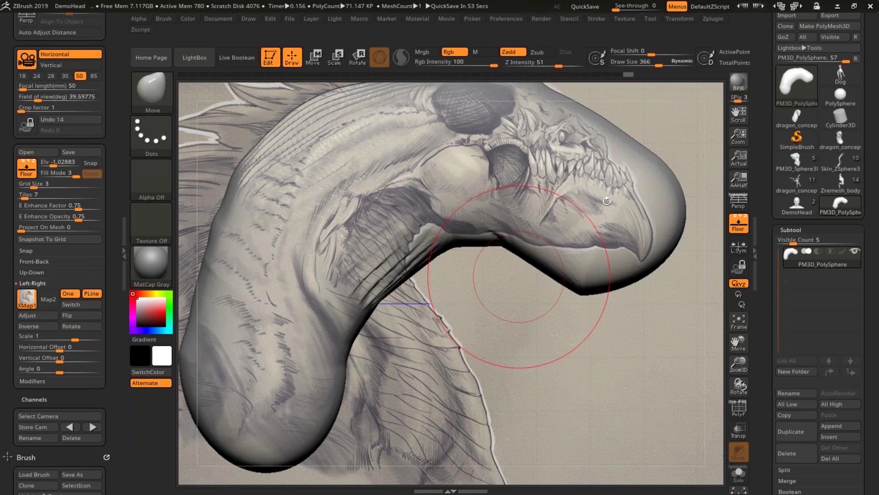
mouse_move(614, 277)
left_mouse_down()
mouse_move(625, 239)
mouse_move(625, 248)
left_mouse_up()
left_click_drag(650, 298, 601, 315, "alt")
left_click_drag(639, 239, 613, 233)
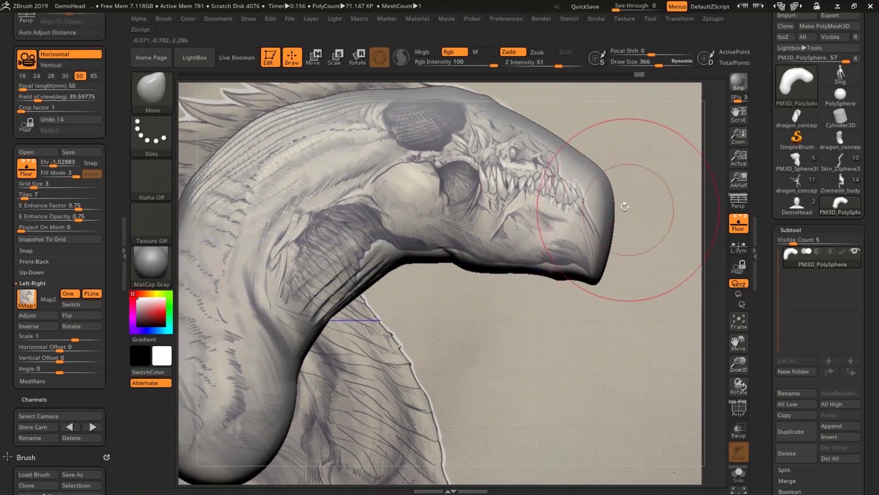
mouse_move(613, 182)
left_mouse_down()
mouse_move(598, 176)
mouse_move(619, 188)
mouse_move(604, 189)
left_mouse_up()
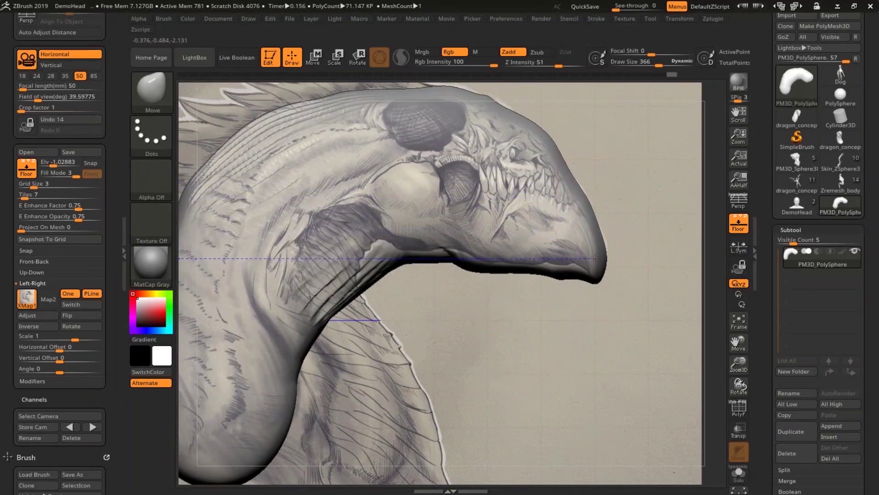
left_click_drag(594, 258, 594, 253)
mouse_move(552, 138)
left_mouse_down()
mouse_move(545, 141)
mouse_move(615, 227)
left_mouse_up()
left_click_drag(551, 201, 533, 204)
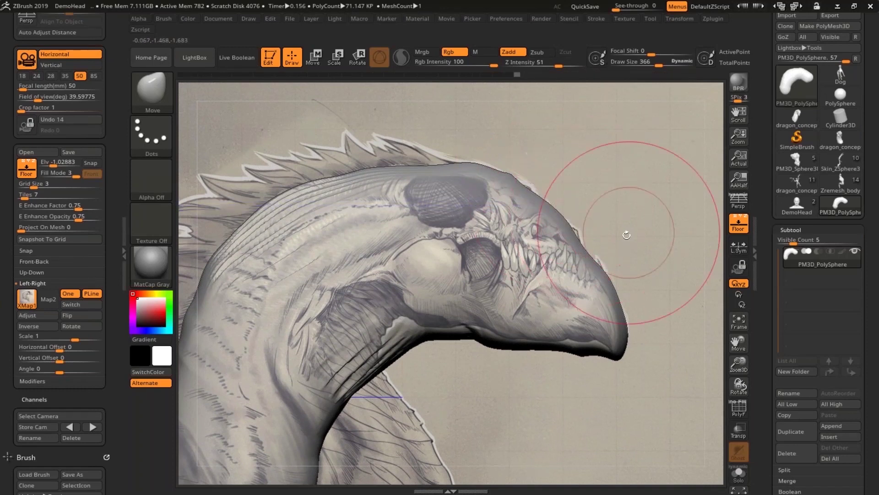
- Reshape the throat and underside of the jaw along the side reference, and remesh the shape
left_click_drag(626, 235, 602, 234, "alt")
mouse_move(518, 199)
left_mouse_down()
mouse_move(511, 176)
mouse_move(542, 181)
mouse_move(517, 170)
left_mouse_up()
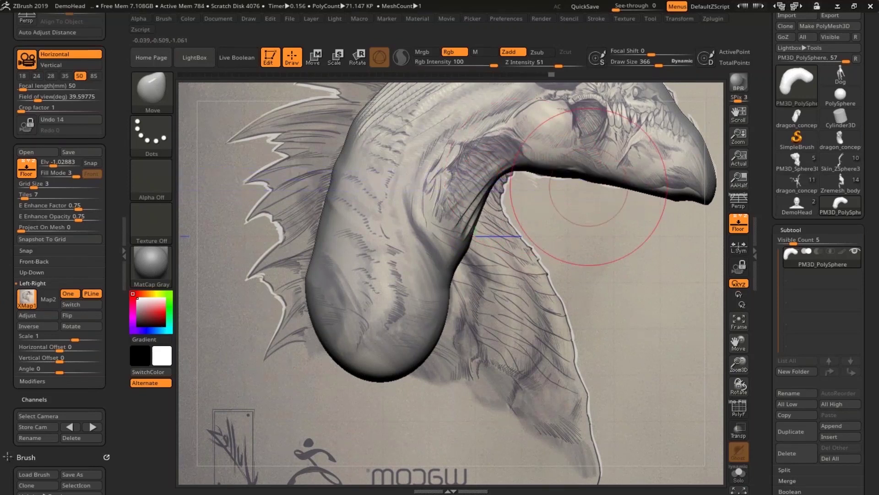
left_click_drag(583, 249, 511, 266)
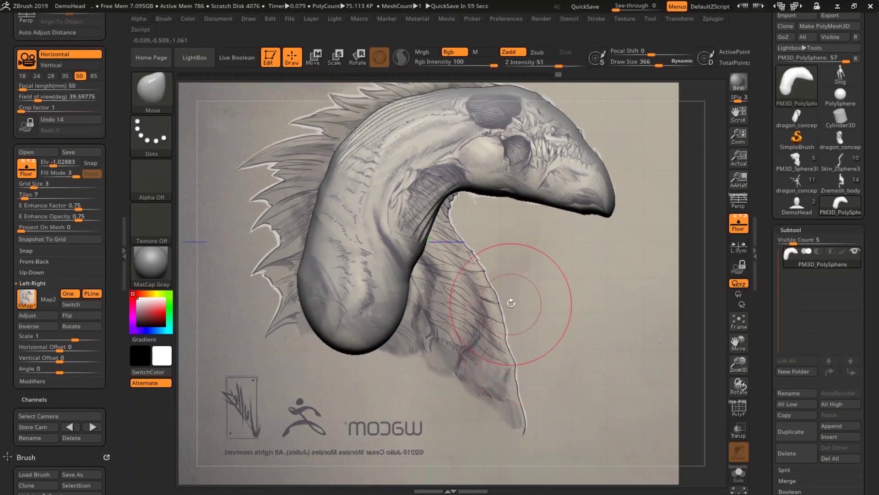
- Set the Draw Size to 626 and pull the neck's lower end and front down and forward to the reference's chest outline
key("space")
left_click_drag(519, 266, 524, 266)
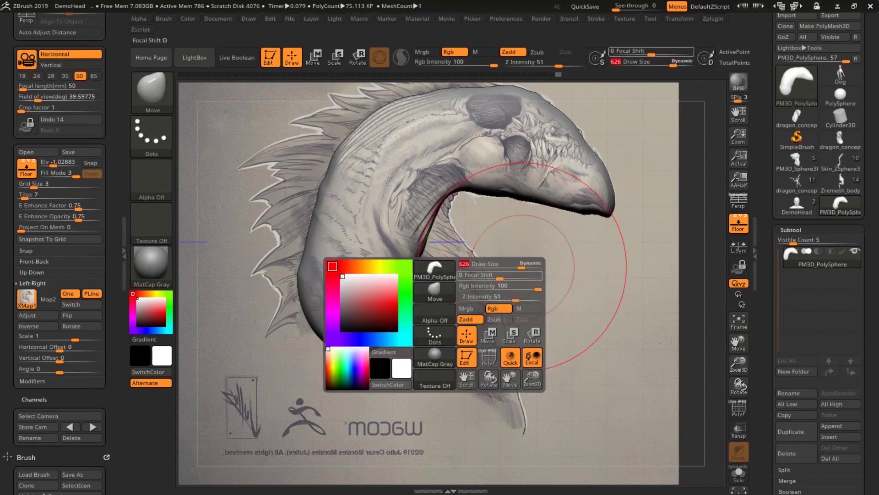
left_click_drag(507, 407, 527, 434)
left_click_drag(467, 291, 485, 288)
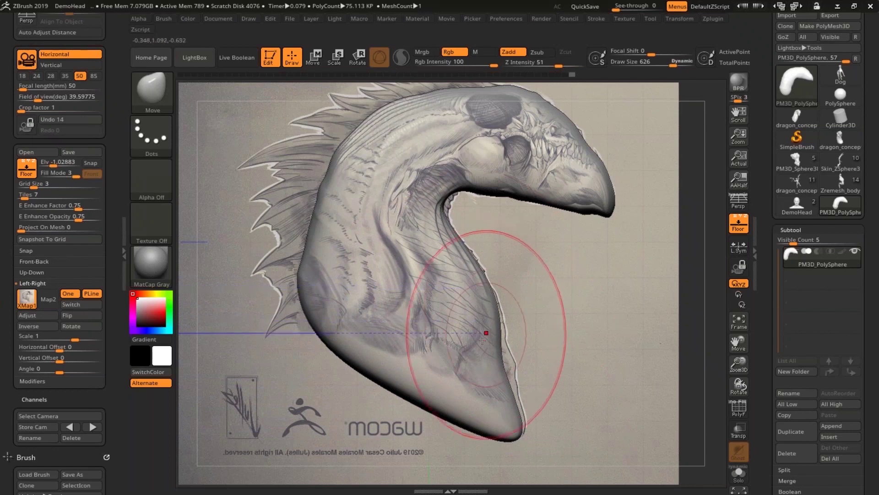
left_click_drag(489, 339, 504, 367)
left_click_drag(617, 315, 617, 285, "alt")
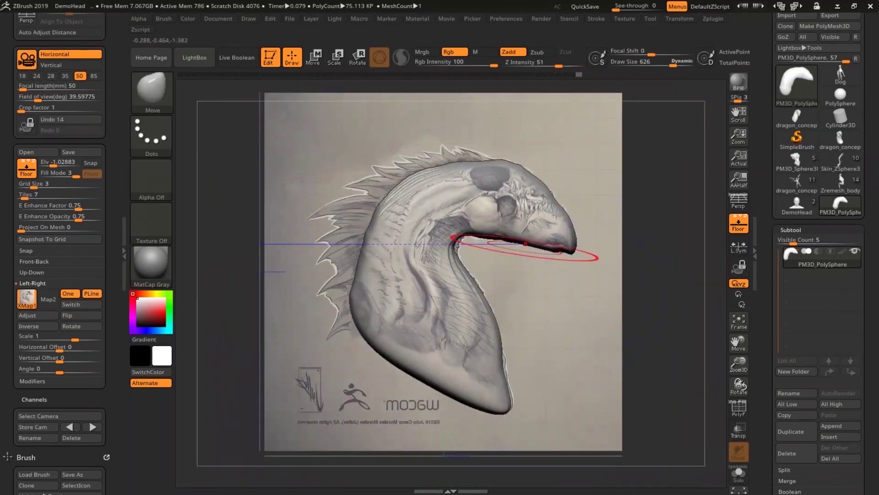
- Set the Draw Size to 514 and widen the lower neck symmetrically to match the flare in the front reference
left_click_drag(714, 158, 560, 201)
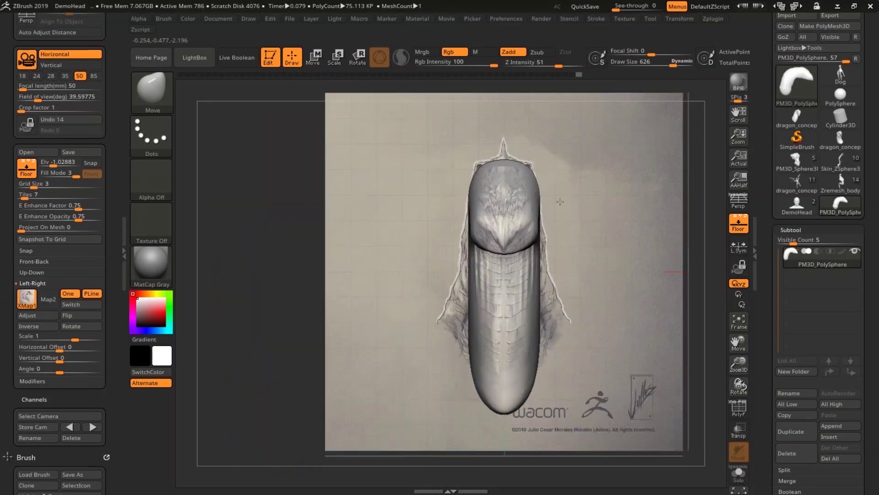
mouse_move(585, 250)
left_mouse_down("alt")
mouse_move(580, 231)
mouse_move(605, 192)
left_mouse_up("alt")
key("space")
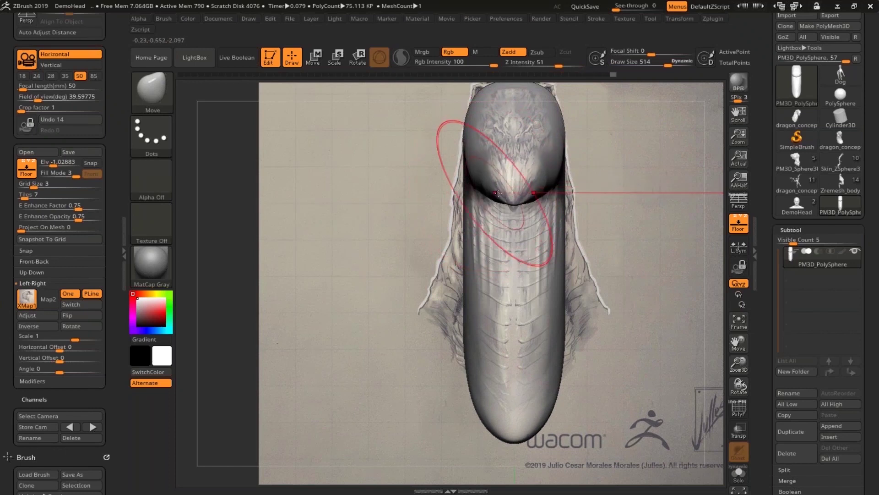
left_click_drag(463, 237, 464, 250)
mouse_move(431, 275)
left_mouse_down()
mouse_move(367, 295)
mouse_move(435, 291)
mouse_move(422, 316)
mouse_move(402, 291)
mouse_move(412, 275)
mouse_move(455, 259)
left_mouse_up()
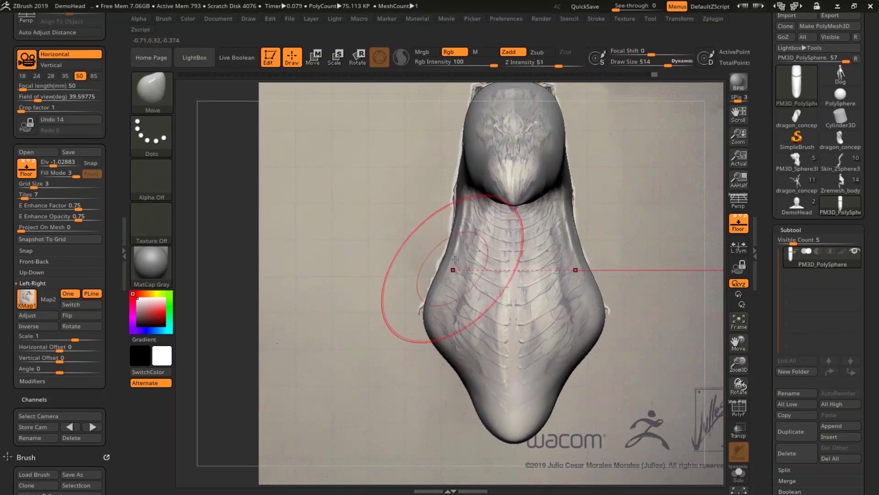
- Refine the beak tip against the side reference and the sides of the upper neck against the front reference
mouse_move(632, 194)
left_mouse_down()
mouse_move(669, 202)
mouse_move(591, 197)
mouse_move(654, 209)
mouse_move(638, 261)
mouse_move(617, 249)
mouse_move(566, 177)
mouse_move(634, 183)
left_mouse_up()
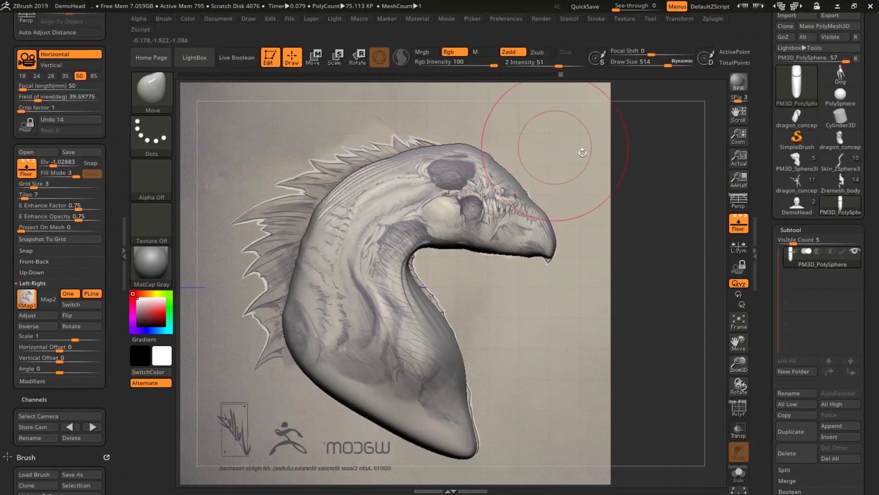
left_click_drag(579, 169, 538, 163, "shift")
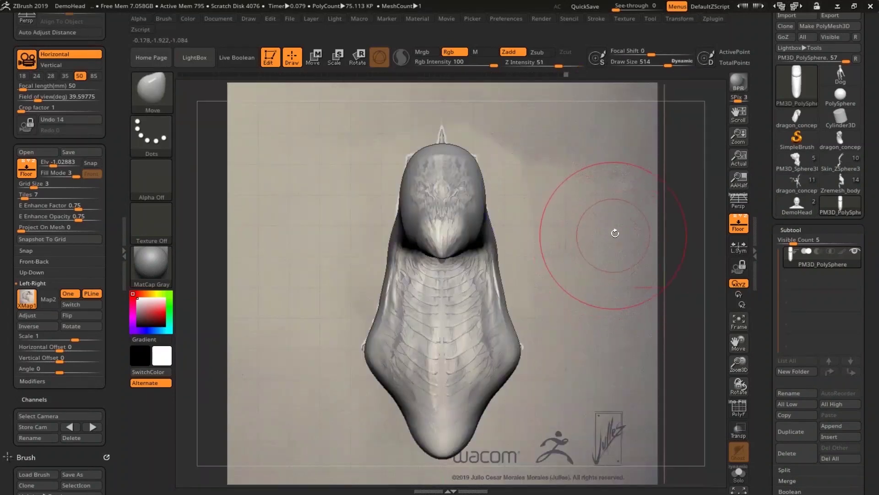
left_click_drag(579, 224, 458, 220)
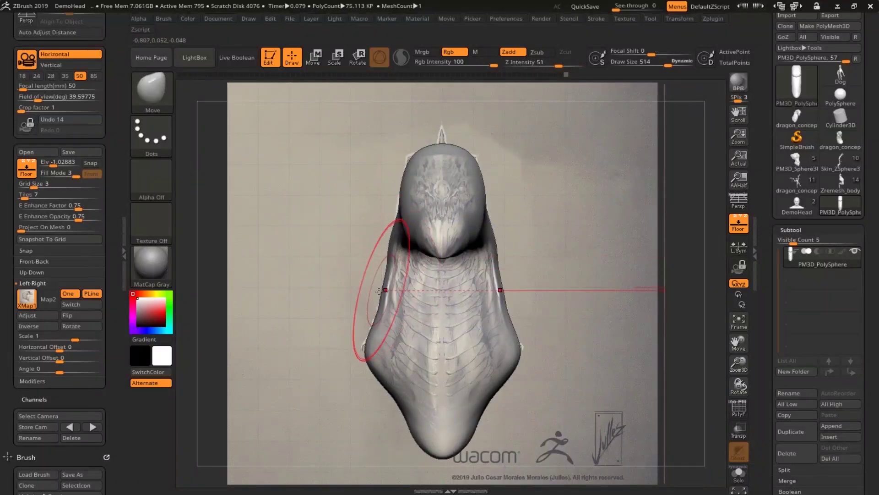
left_click_drag(374, 291, 652, 278)
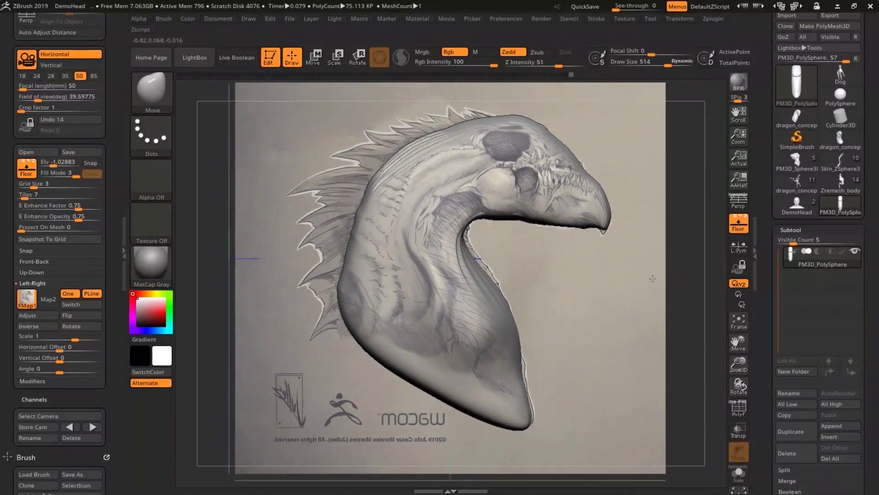
- Lock the camera, adjust the forehead and beak outline with the Move brush, and check the blockout from the front and side
left_click(740, 269)
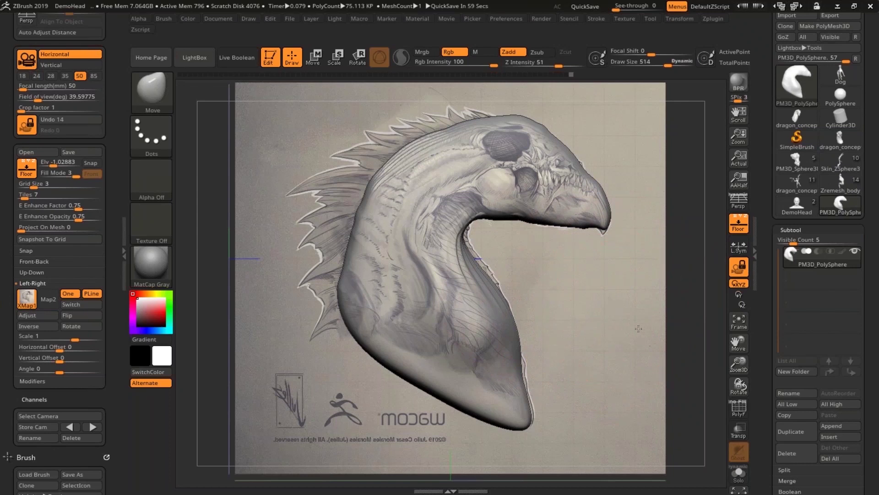
left_click_drag(605, 237, 586, 223)
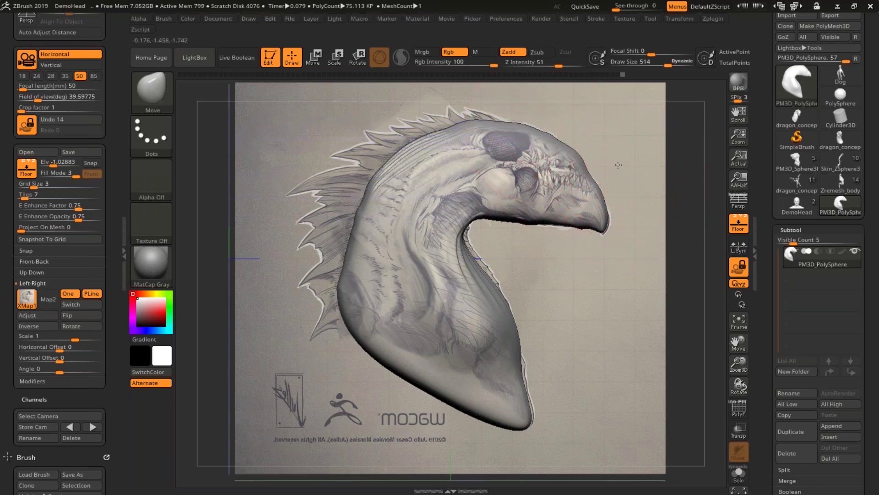
left_click_drag(680, 269, 639, 240, "shift")
left_click_drag(491, 243, 598, 236)
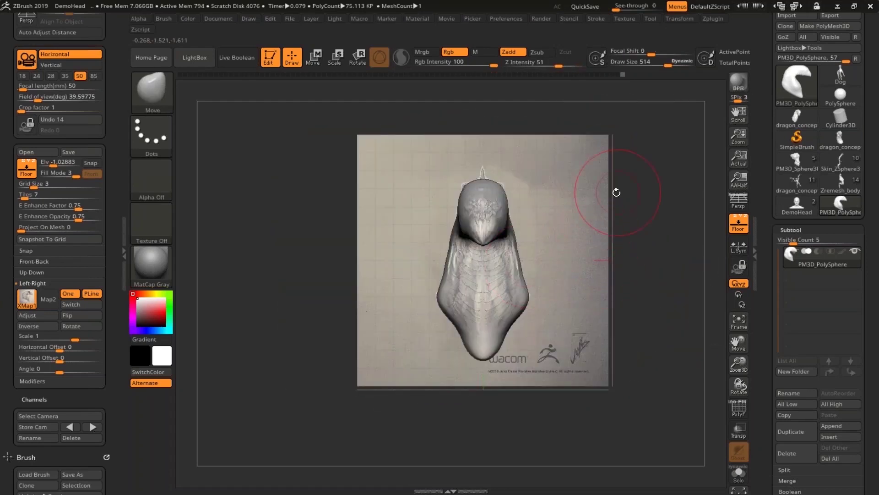
left_click_drag(569, 206, 618, 222)
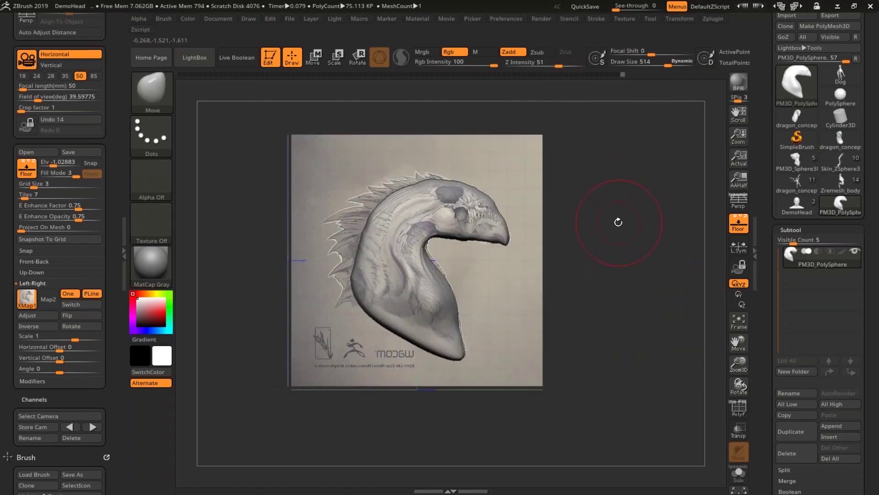
- Switch to the finished dragon_concept sculpt and hide the floor grid
left_click(841, 141)
left_click_drag(640, 210, 568, 215)
left_click(745, 227)
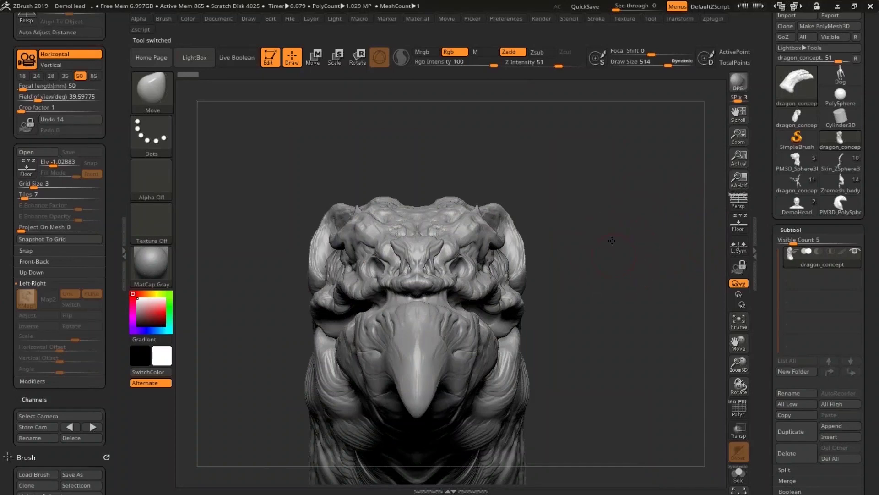
- Examine the brow, eye socket, nostril and beak forms of the dragon_concept sculpt from several angles, reducing the Draw Size to 229
left_click_drag(614, 255, 569, 284)
left_click_drag(427, 338, 514, 238)
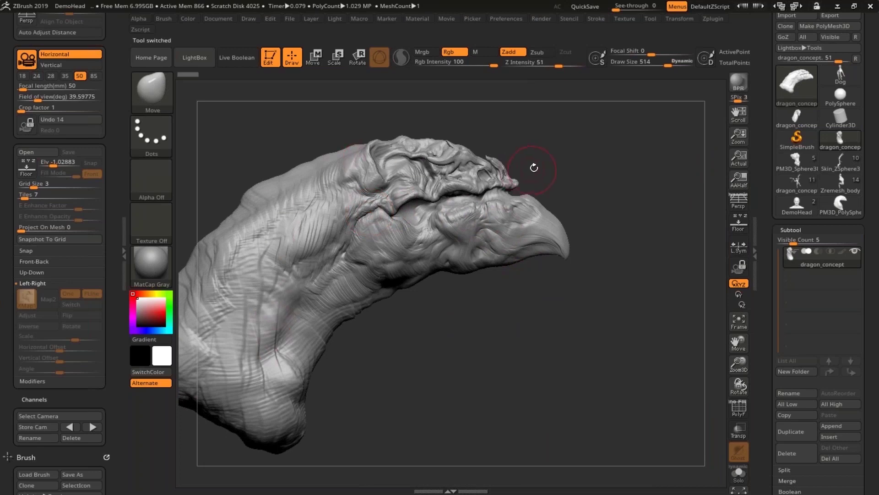
left_click_drag(635, 196, 642, 258, "alt")
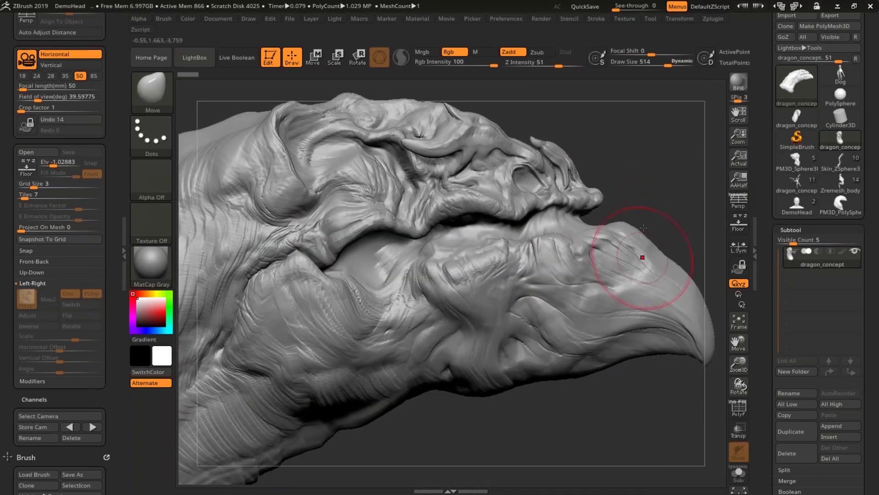
left_click_drag(665, 188, 626, 217)
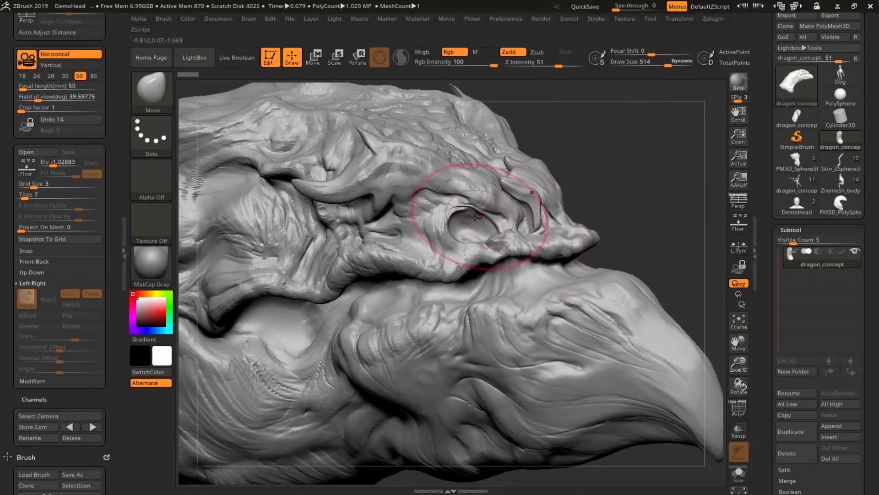
key("space")
mouse_move(642, 163)
left_mouse_down()
mouse_move(614, 162)
mouse_move(568, 204)
mouse_move(518, 222)
left_mouse_up()
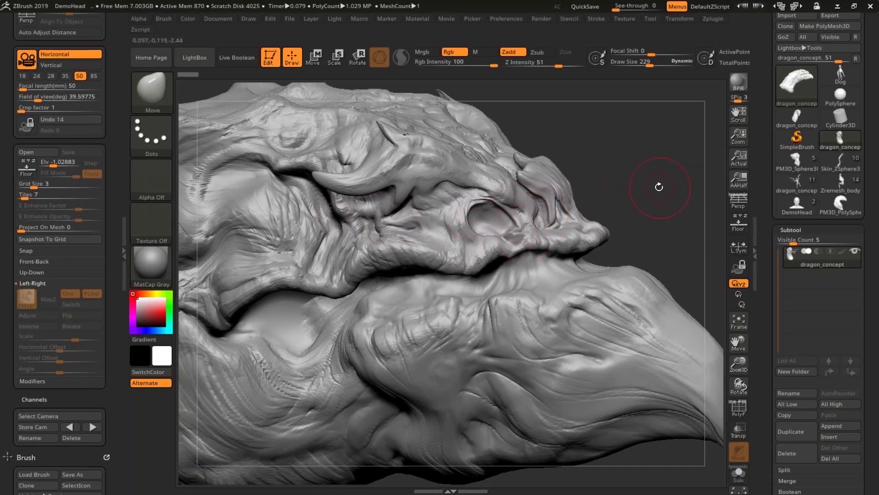
left_click_drag(659, 187, 534, 267)
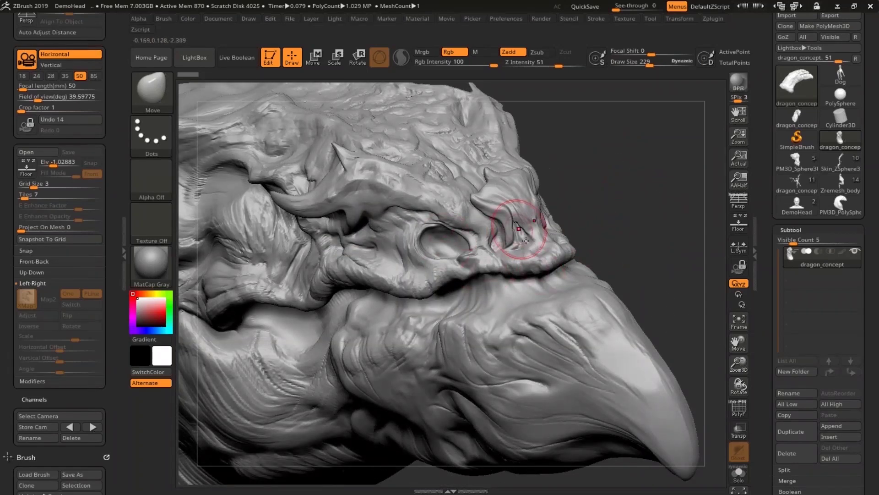
left_click_drag(551, 226, 662, 189)
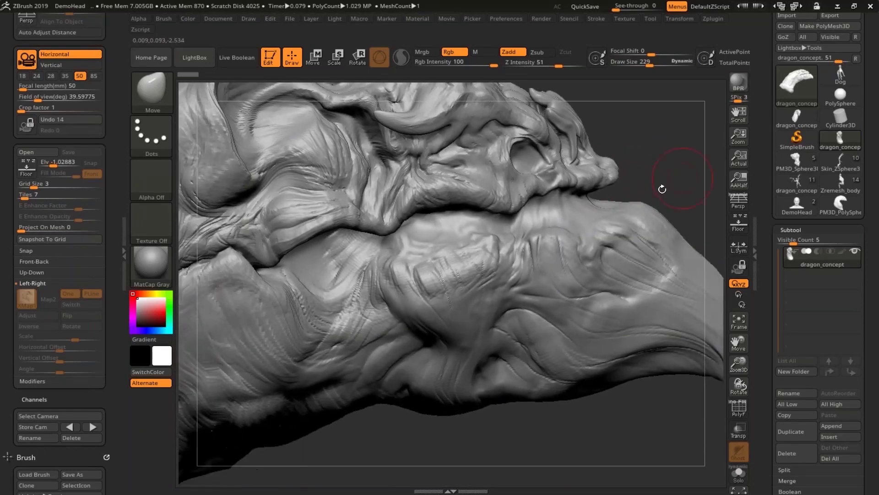
left_click_drag(686, 145, 609, 167)
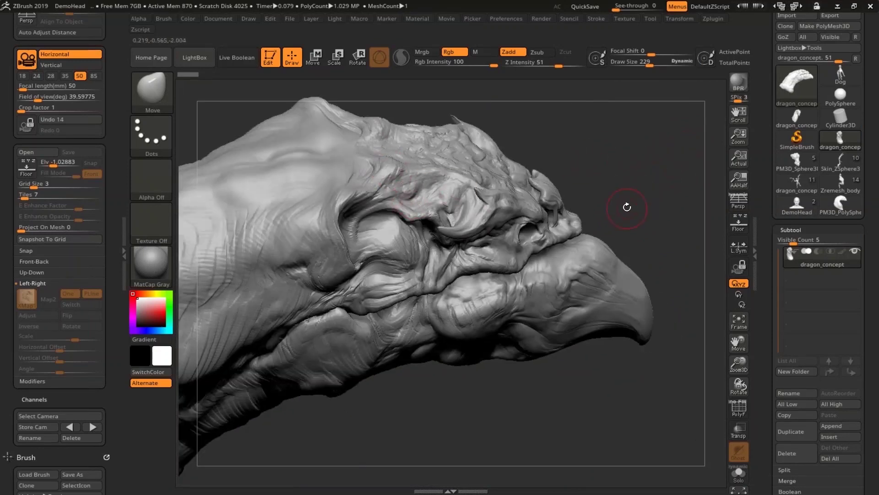
mouse_move(627, 207)
left_mouse_down()
mouse_move(609, 201)
mouse_move(632, 206)
mouse_move(661, 176)
mouse_move(547, 318)
mouse_move(527, 329)
mouse_move(550, 337)
mouse_move(540, 341)
mouse_move(551, 412)
left_mouse_up()
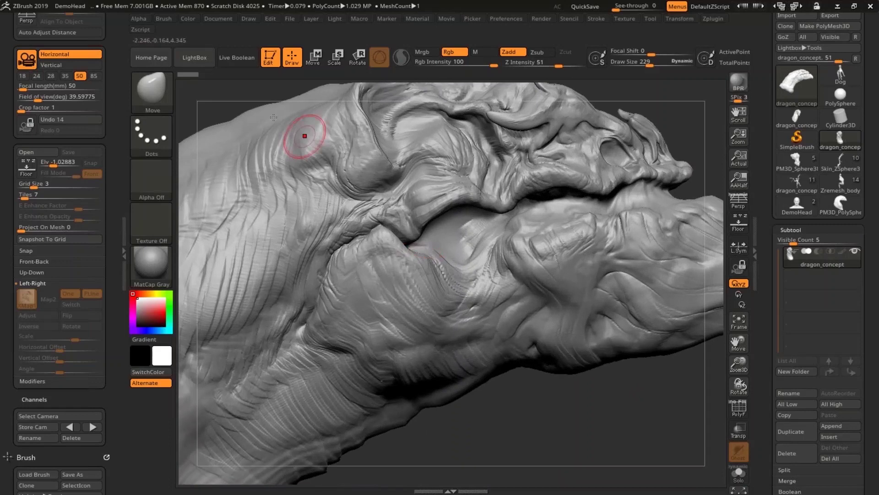
- Build up skin-fold strokes along the upper side of the neck behind the head with the ClayBuildup brush
left_click(149, 93)
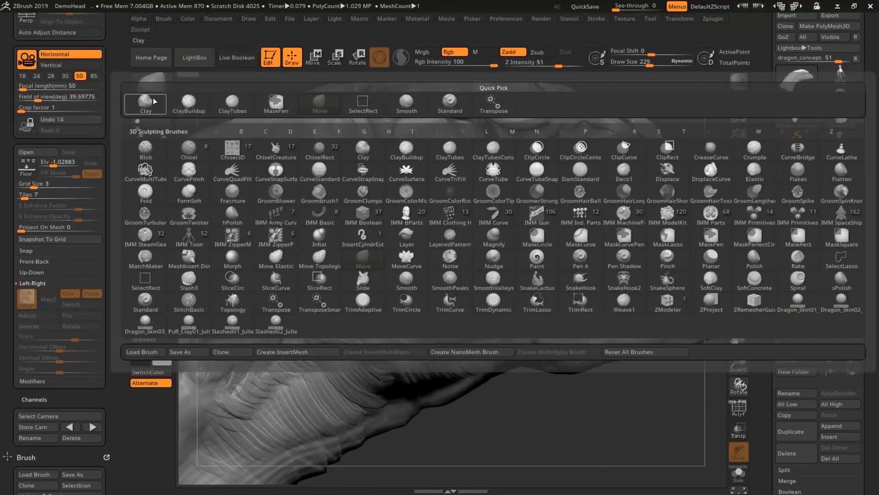
left_click(191, 105)
left_click_drag(207, 110, 328, 141)
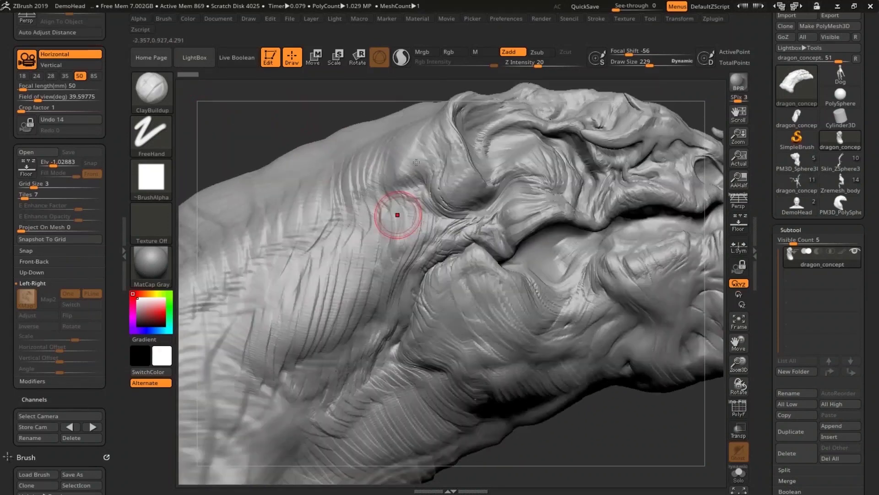
left_click_drag(387, 140, 364, 197)
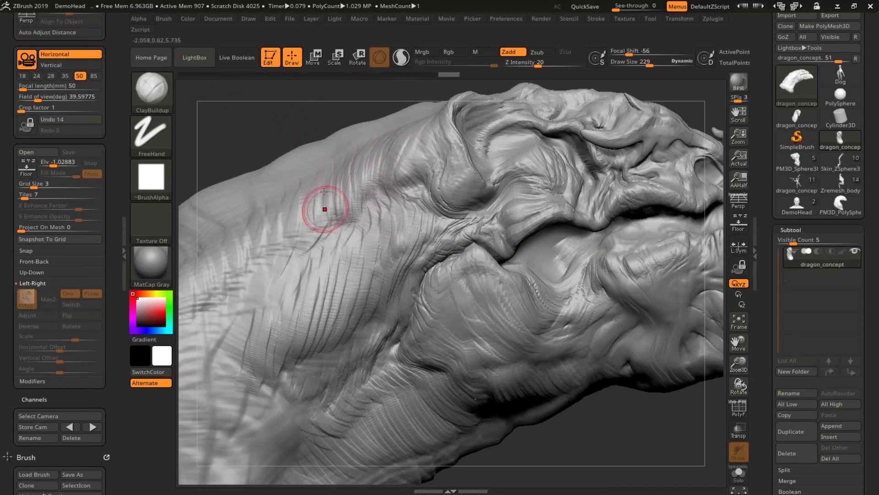
left_click_drag(277, 195, 266, 254)
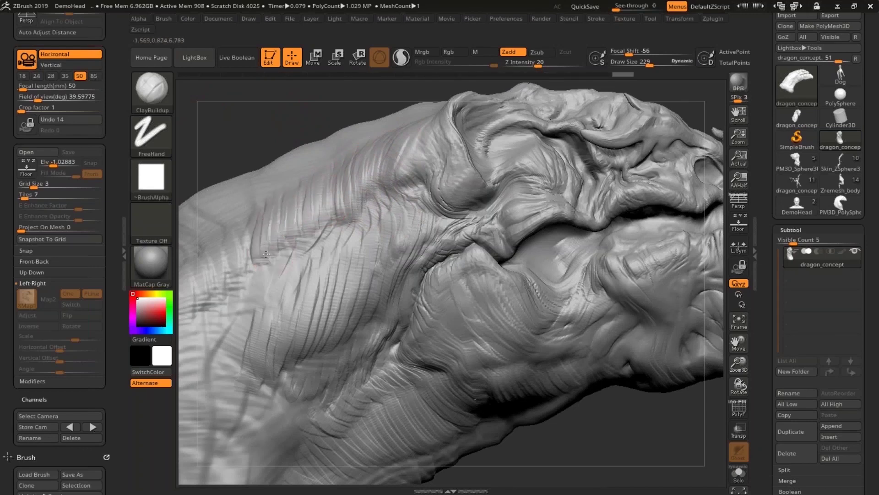
left_click_drag(291, 198, 290, 243)
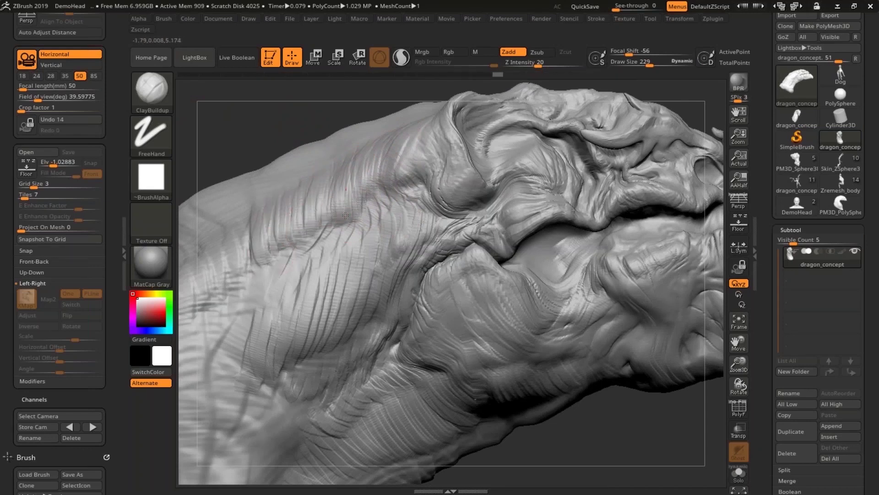
- Raise an arched ClayBuildup stroke across the back of the neck and carve along it with Zsub
left_click_drag(621, 422, 611, 338)
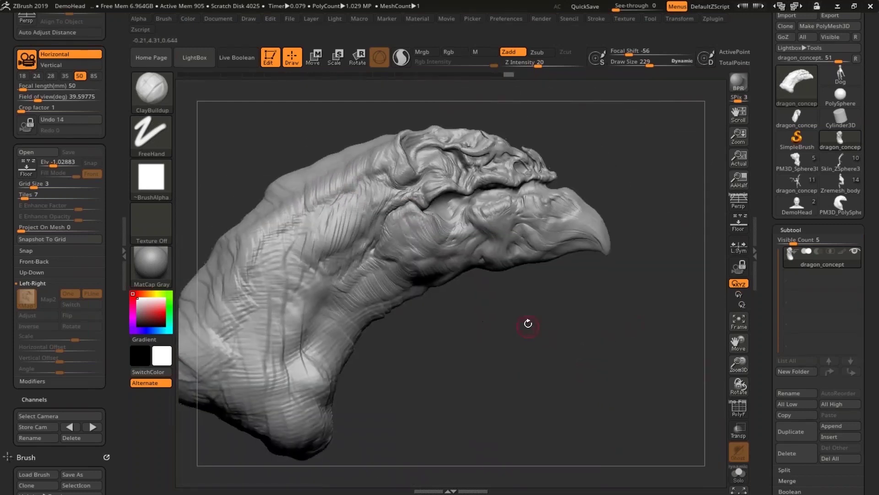
left_click_drag(527, 323, 614, 328)
left_click_drag(544, 310, 640, 358, "alt")
left_click_drag(582, 293, 630, 310)
mouse_move(430, 198)
left_mouse_down()
mouse_move(412, 196)
mouse_move(416, 208)
mouse_move(406, 177)
mouse_move(419, 175)
left_mouse_up()
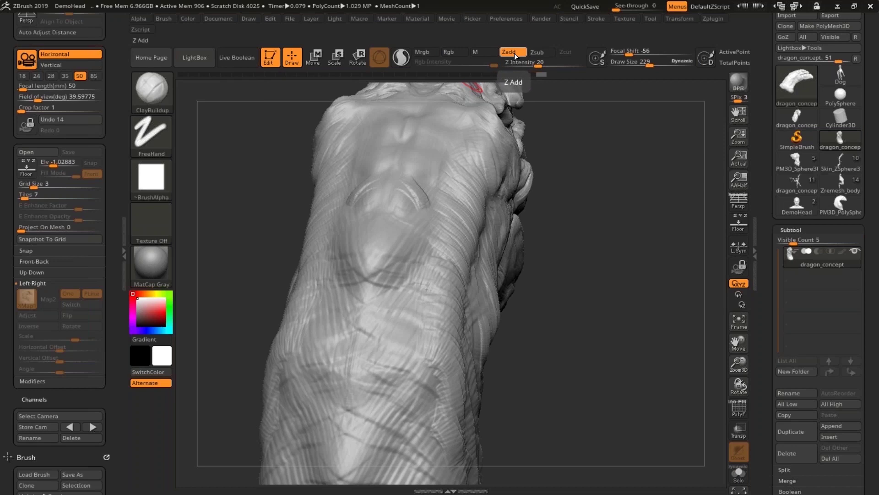
left_click(546, 53)
mouse_move(572, 234)
left_mouse_down()
mouse_move(386, 182)
mouse_move(364, 208)
mouse_move(370, 197)
mouse_move(369, 218)
left_mouse_up()
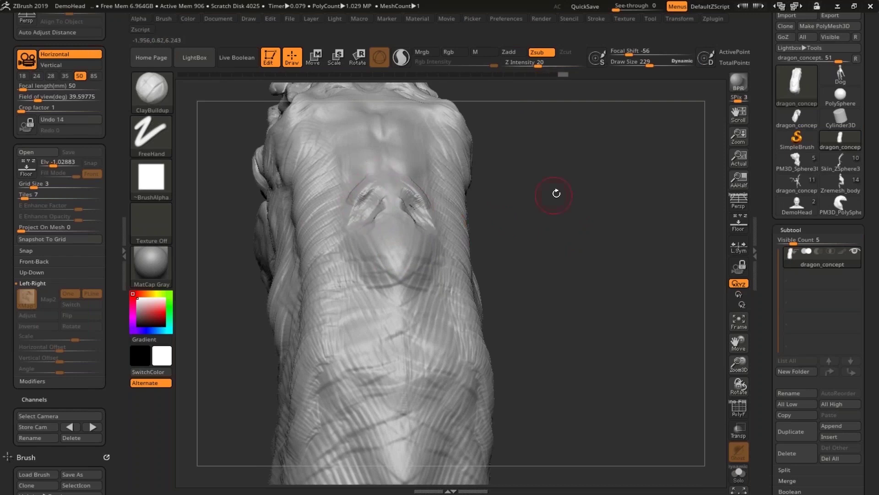
- Check the neck and head silhouette of the concept sculpt from the side and from below
mouse_move(557, 190)
left_mouse_down()
mouse_move(565, 212)
mouse_move(544, 183)
mouse_move(455, 146)
mouse_move(459, 198)
mouse_move(458, 190)
left_mouse_up()
key("ctrl")
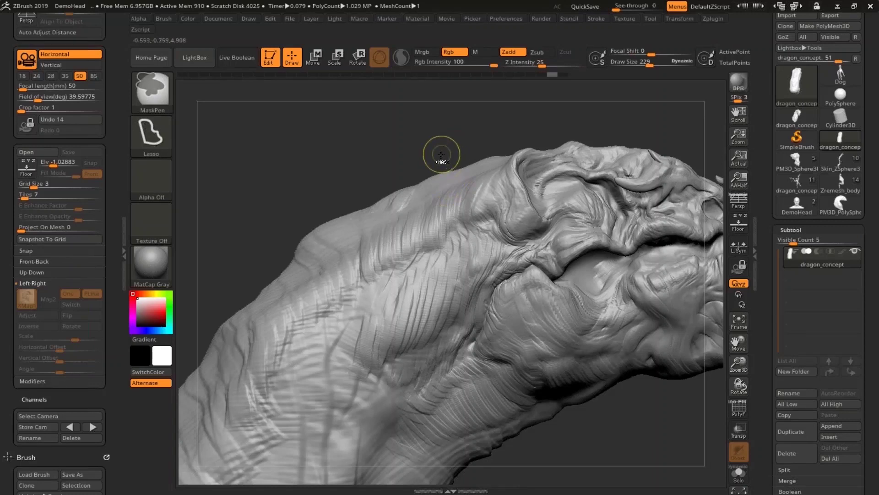
key("alt")
left_click_drag(453, 149, 515, 136)
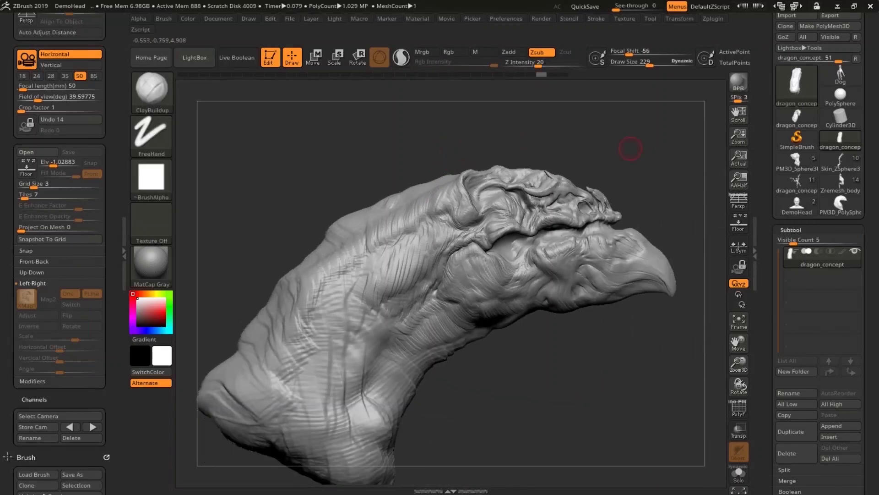
left_click_drag(630, 148, 611, 114, "alt")
mouse_move(659, 170)
left_mouse_down()
mouse_move(573, 159)
mouse_move(657, 160)
mouse_move(650, 192)
mouse_move(583, 281)
mouse_move(565, 271)
left_mouse_up()
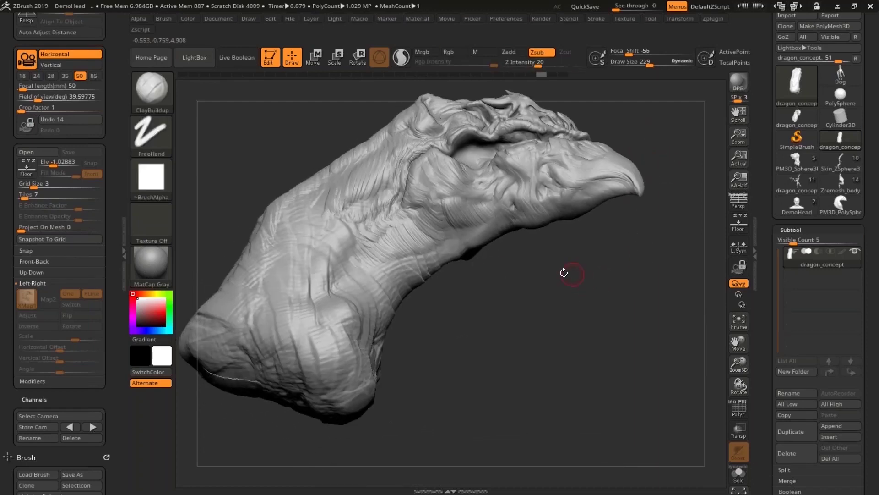
- Swell the rounded jaw muscle behind the cheek with the Inflat brush at Draw Size 514
left_click(147, 94)
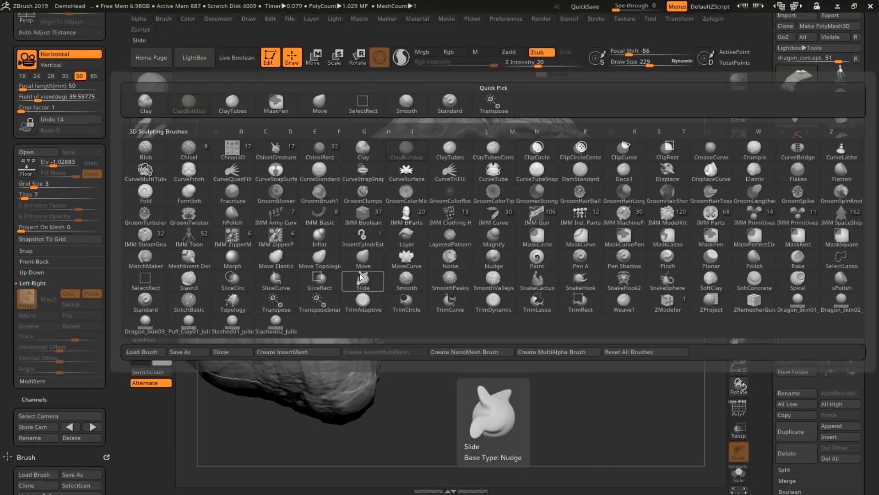
key("i")
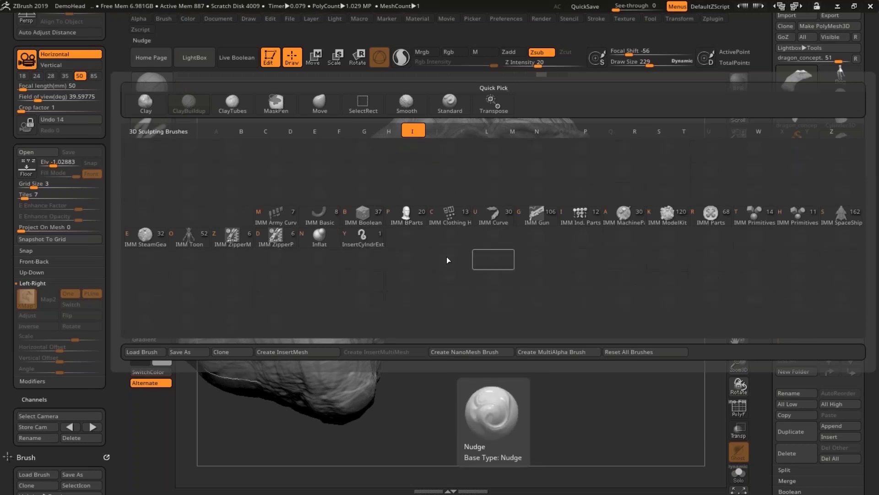
left_click(323, 235)
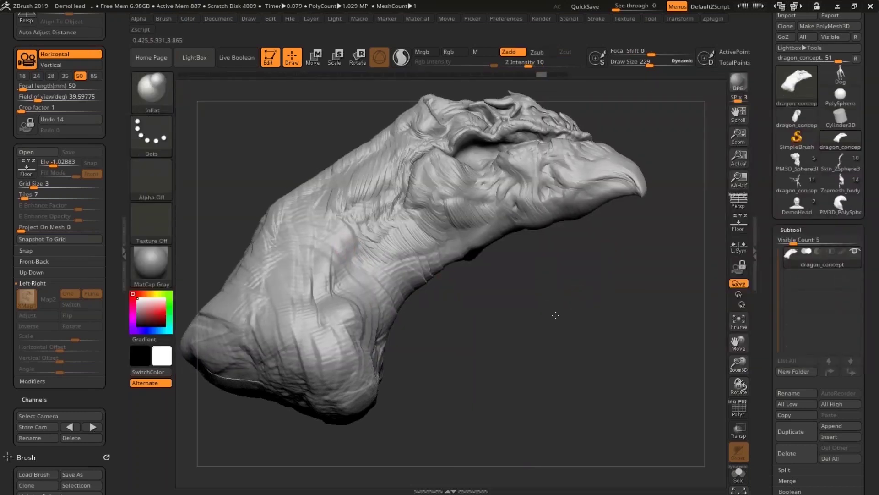
left_click_drag(555, 315, 513, 301, "alt")
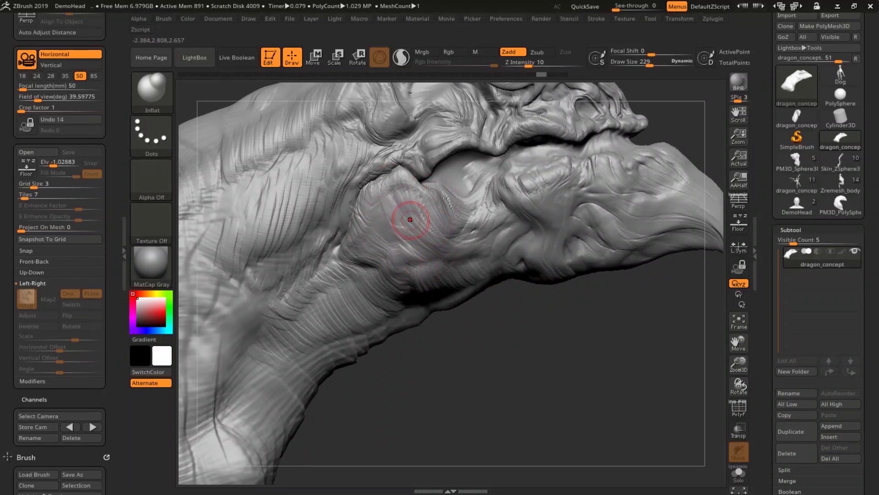
key("space")
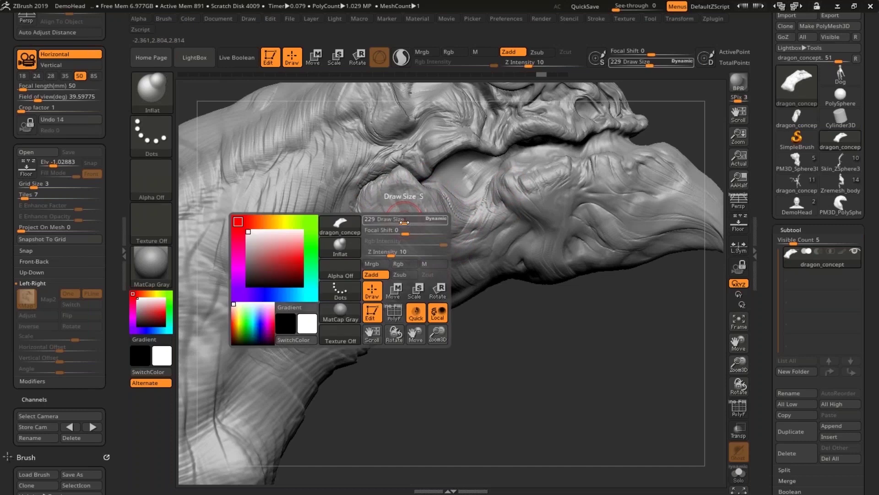
left_click_drag(405, 222, 421, 222)
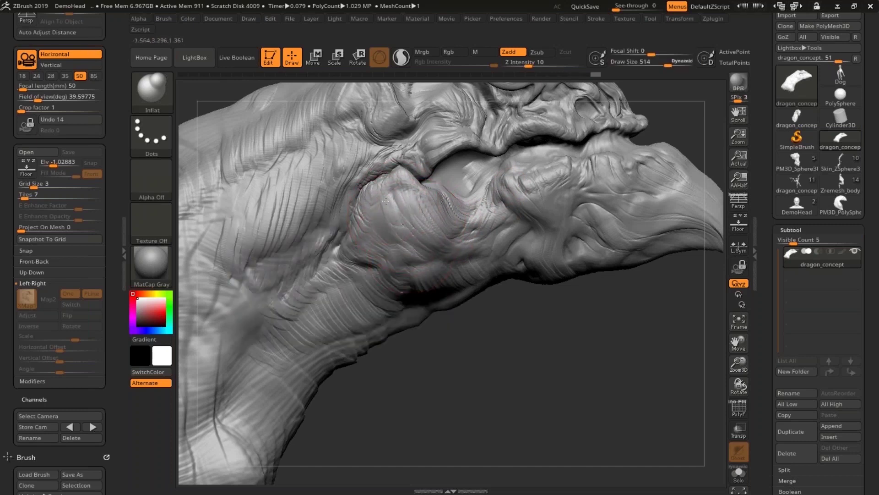
mouse_move(386, 201)
left_mouse_down()
mouse_move(399, 257)
mouse_move(414, 271)
left_mouse_up()
mouse_move(384, 238)
left_mouse_down()
mouse_move(412, 273)
mouse_move(373, 211)
left_mouse_up()
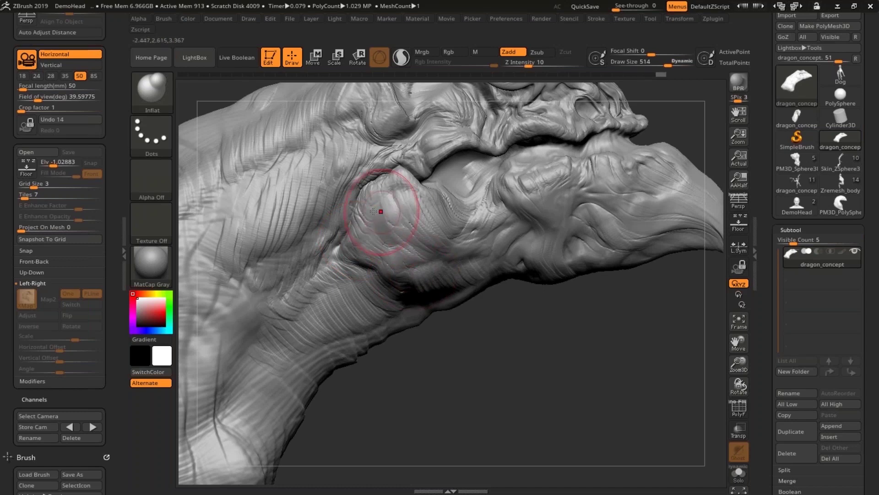
- Frame the whole concept sculpt and review the head and neck volumes from several side angles
key("f")
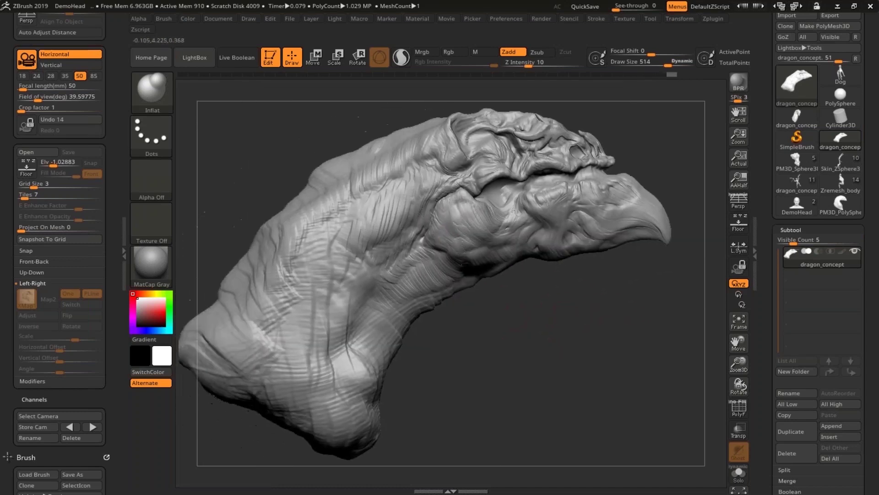
mouse_move(556, 313)
left_mouse_down()
mouse_move(504, 310)
mouse_move(588, 314)
left_mouse_up()
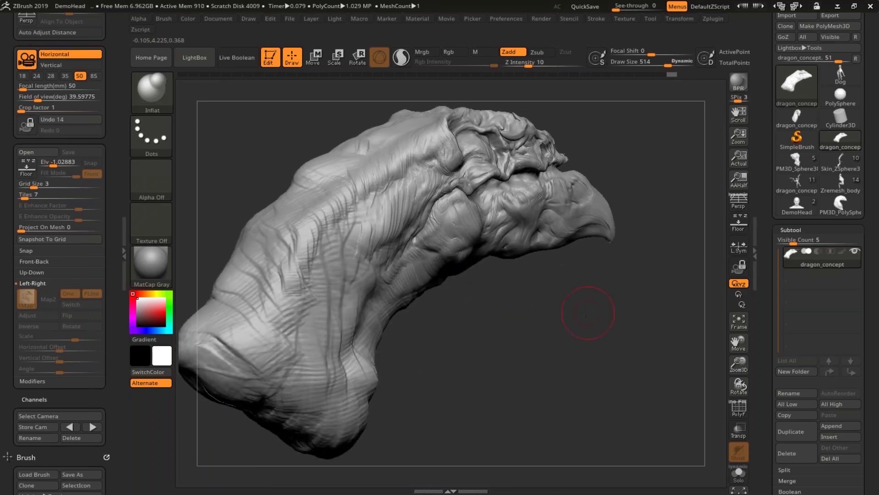
mouse_move(670, 240)
left_mouse_down()
mouse_move(651, 310)
mouse_move(662, 254)
mouse_move(603, 250)
mouse_move(651, 258)
left_mouse_up()
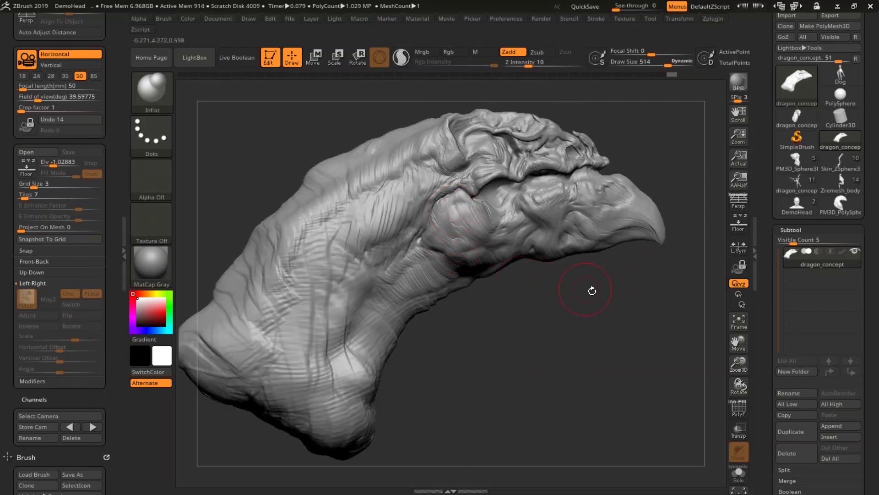
mouse_move(589, 290)
left_mouse_down()
mouse_move(560, 293)
mouse_move(584, 293)
mouse_move(576, 296)
left_mouse_up()
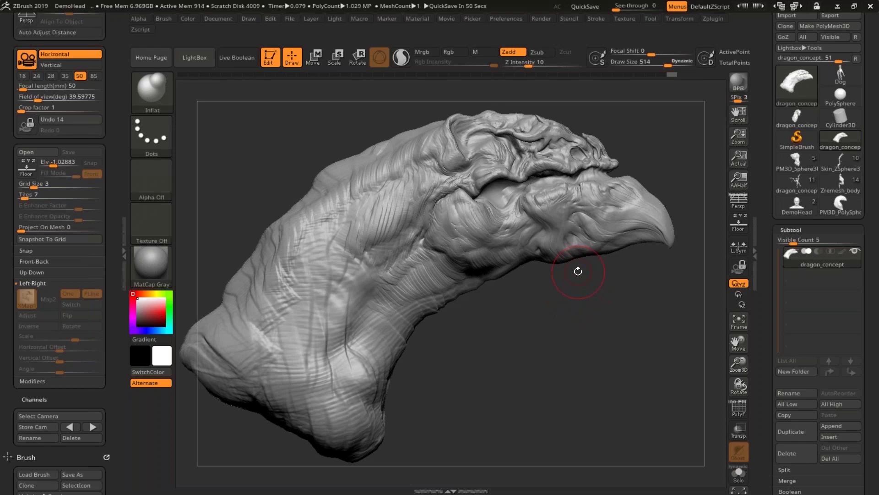
mouse_move(547, 267)
left_mouse_down()
mouse_move(562, 311)
mouse_move(579, 291)
mouse_move(550, 271)
mouse_move(573, 263)
left_mouse_up()
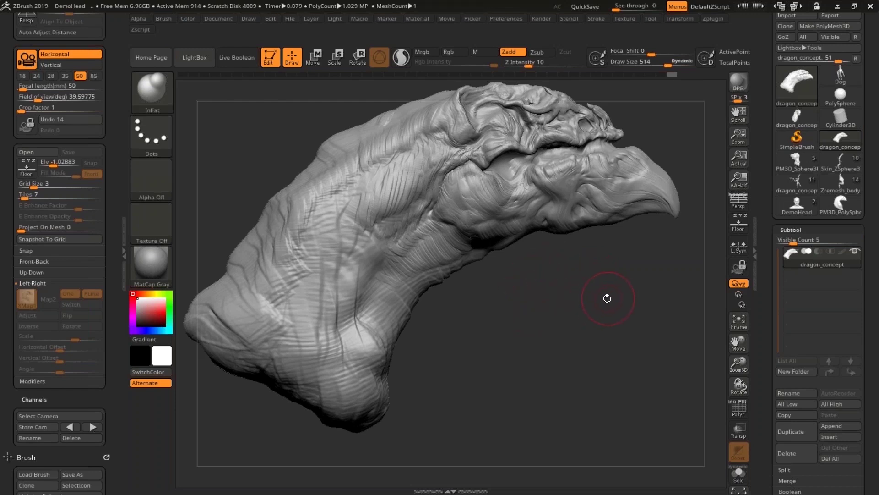
- Compare the dragon_conceptV2 and dragon_concept sculpts, and return to the PM3D_PolySphere blockout
left_click(837, 142)
left_click(837, 144)
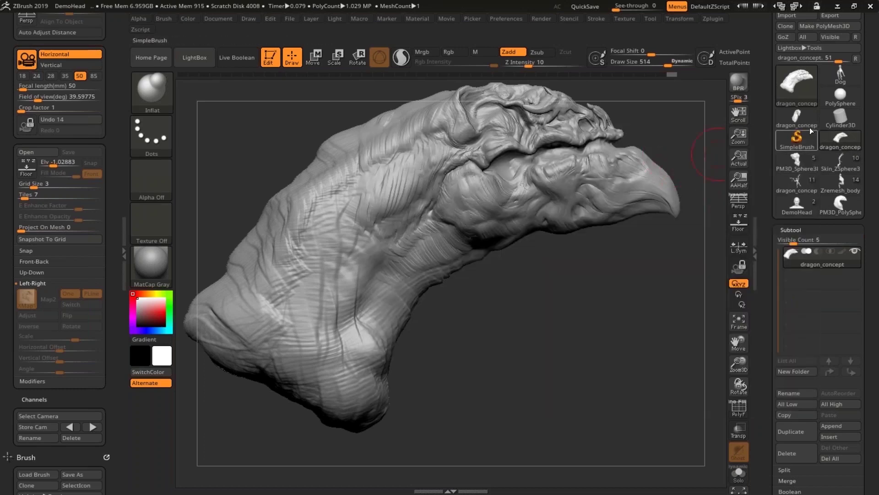
left_click(798, 122)
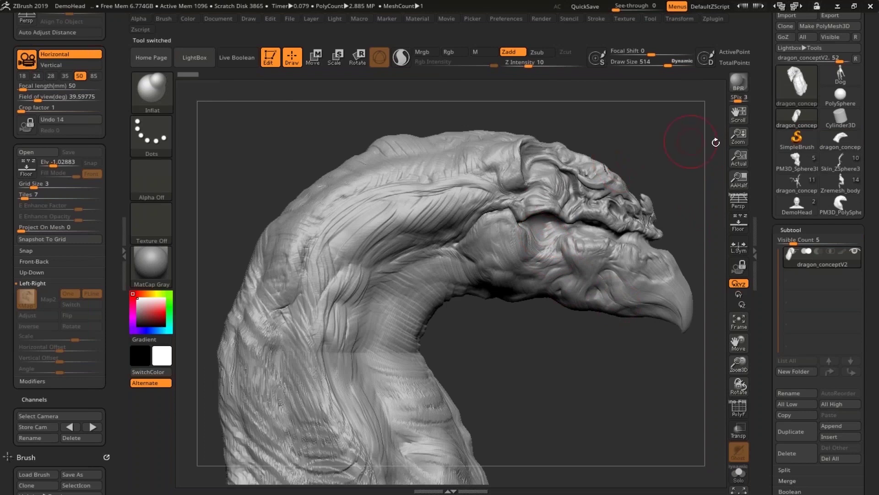
left_click(843, 142)
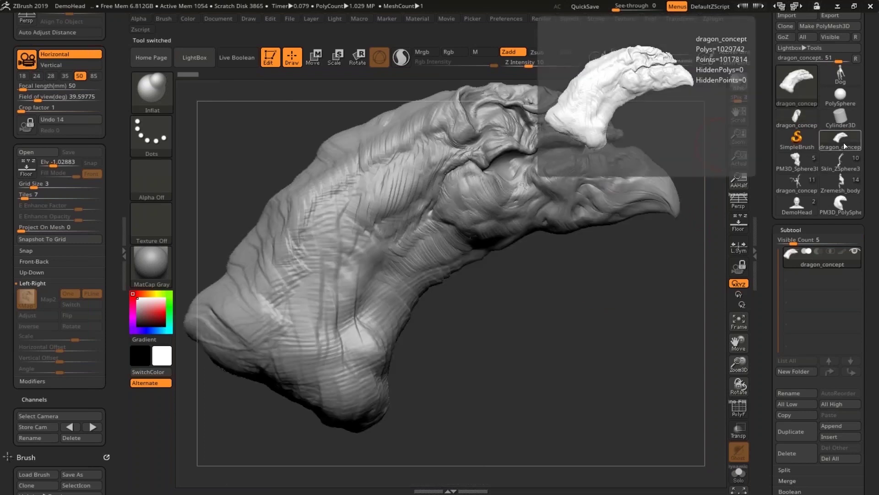
left_click(844, 207)
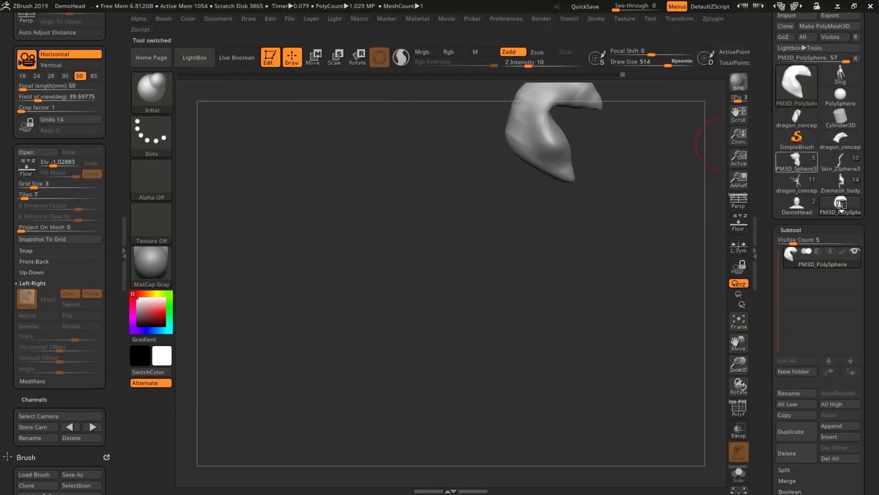
- Rewind the undo history of the PM3D_PolySphere blockout to the original plain sphere and enlarge it in view
left_click(795, 164)
left_click(836, 203)
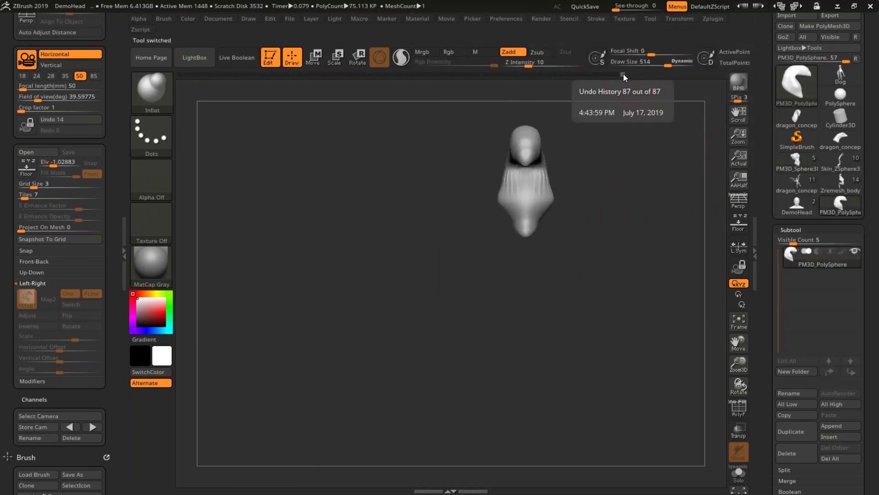
left_click_drag(623, 74, 184, 74)
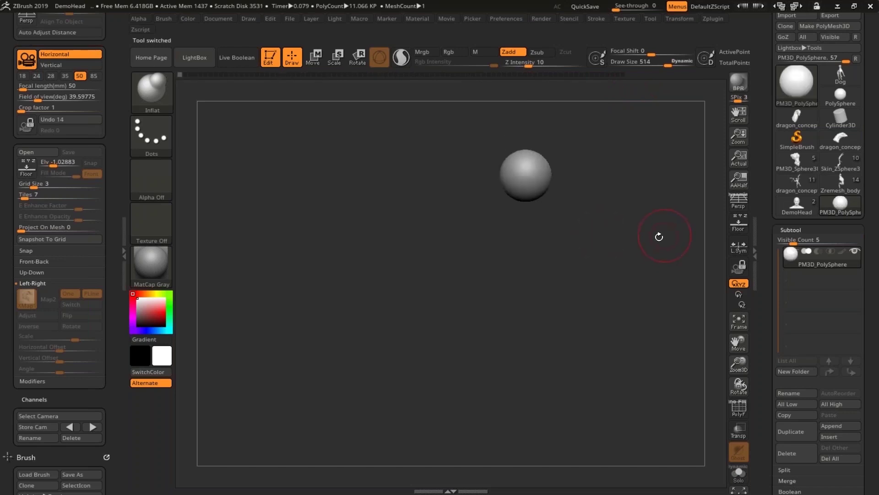
left_click_drag(659, 238, 622, 359, "alt")
mouse_move(682, 249)
left_mouse_down("alt")
mouse_move(577, 298)
mouse_move(610, 284)
left_mouse_up("alt")
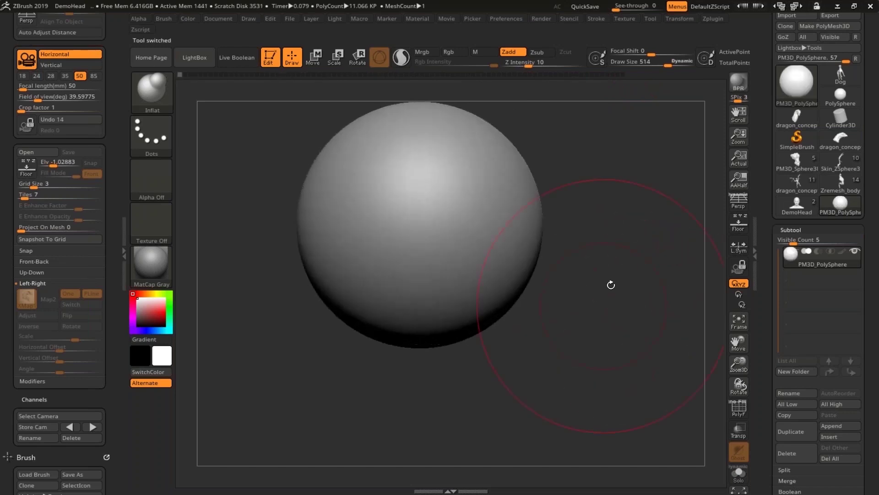
mouse_move(623, 160)
left_mouse_down("alt")
mouse_move(639, 200)
mouse_move(607, 200)
left_mouse_up("alt")
- Subdivide the sphere twice and set up the Standard brush with Draw Size 77 and Z Intensity 60
key("space")
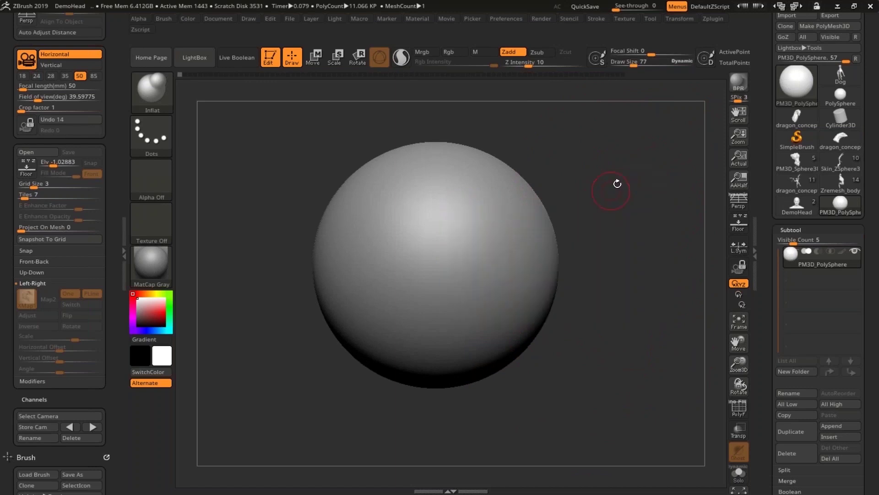
left_click(156, 96)
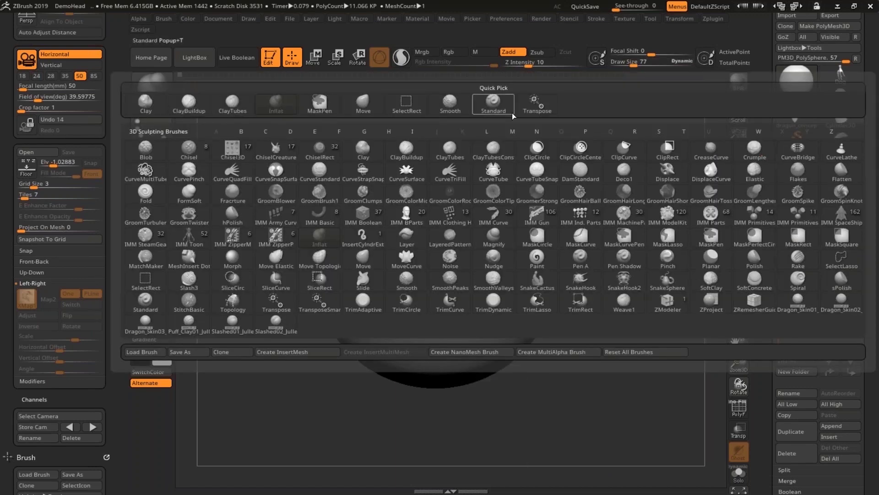
left_click(491, 101)
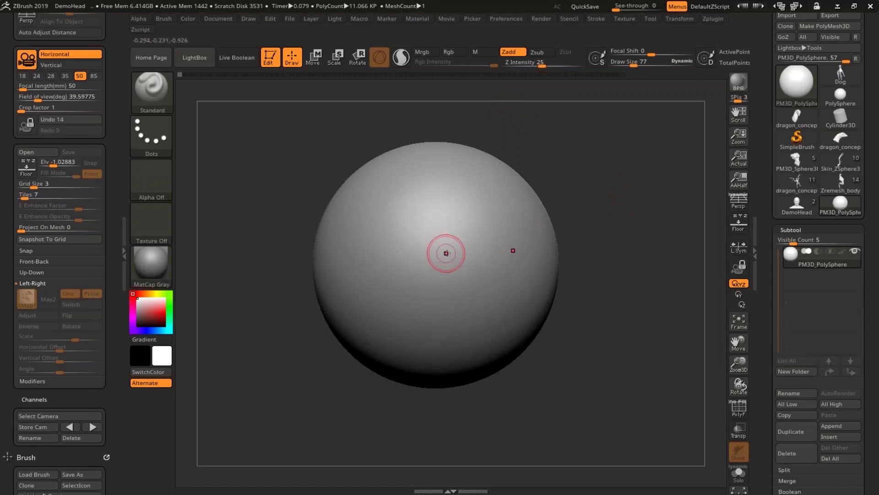
key("ctrl")
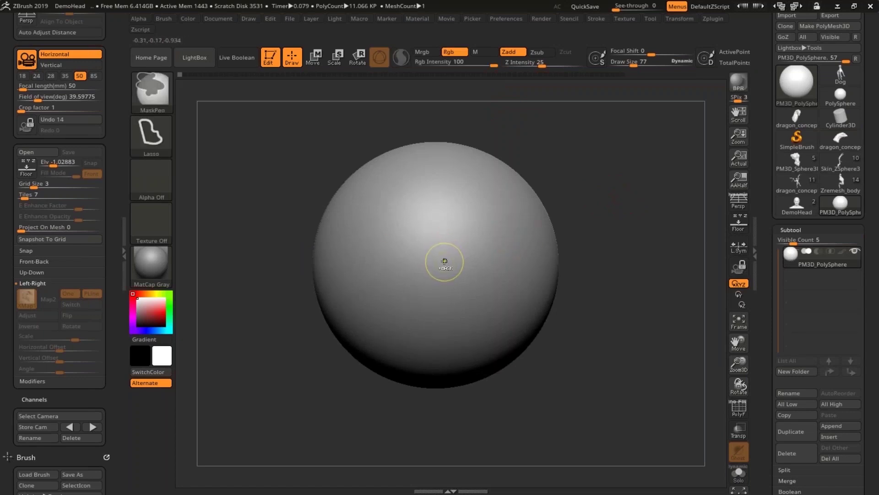
key("ctrl+d")
key("ctrl+d")
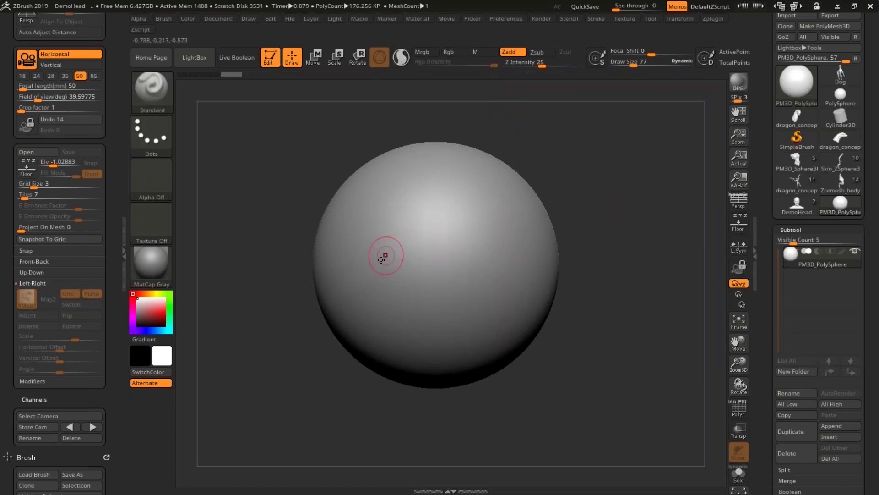
left_click(563, 65)
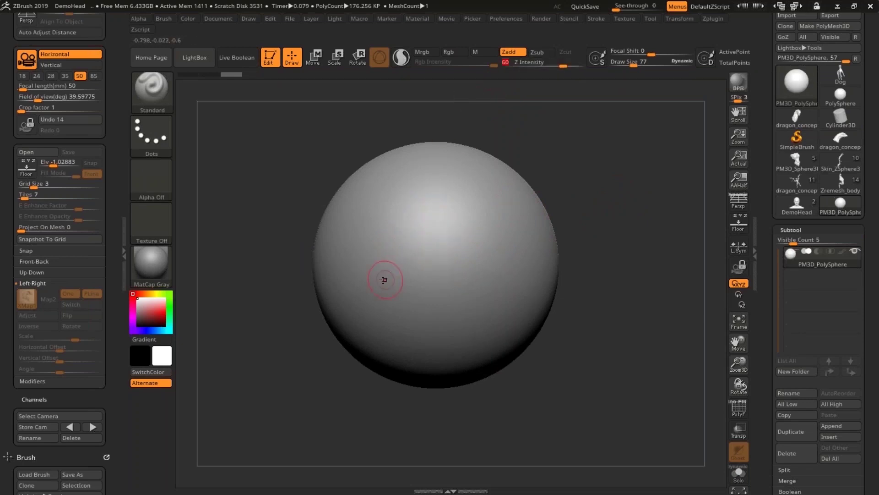
- Sculpt raised curved test strokes across the front of the sphere with the Standard brush
mouse_move(358, 298)
left_mouse_down()
mouse_move(398, 234)
mouse_move(441, 204)
mouse_move(470, 198)
left_mouse_up()
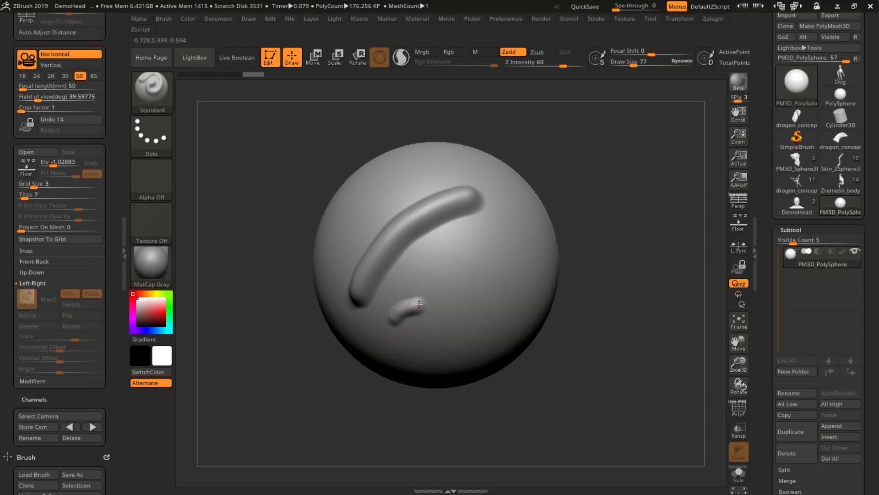
mouse_move(419, 304)
left_mouse_down()
mouse_move(455, 263)
mouse_move(506, 242)
mouse_move(465, 303)
left_mouse_up()
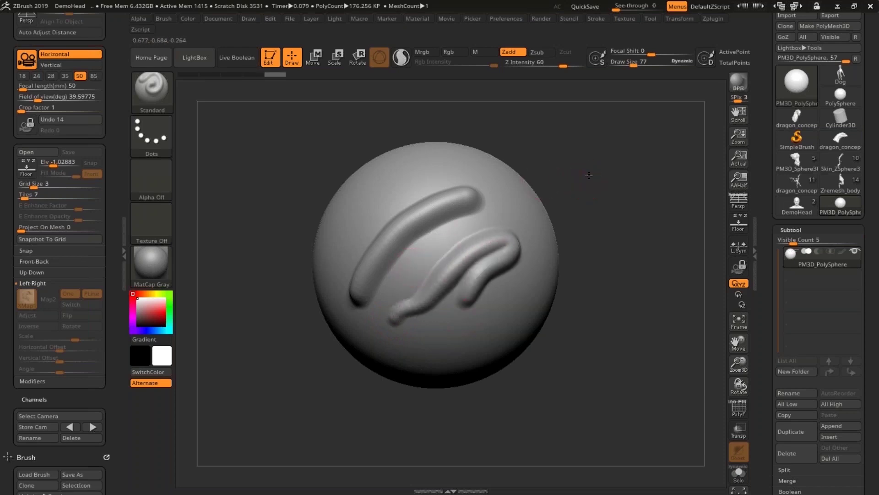
left_click_drag(589, 176, 600, 212)
left_click_drag(647, 186, 636, 167, "alt")
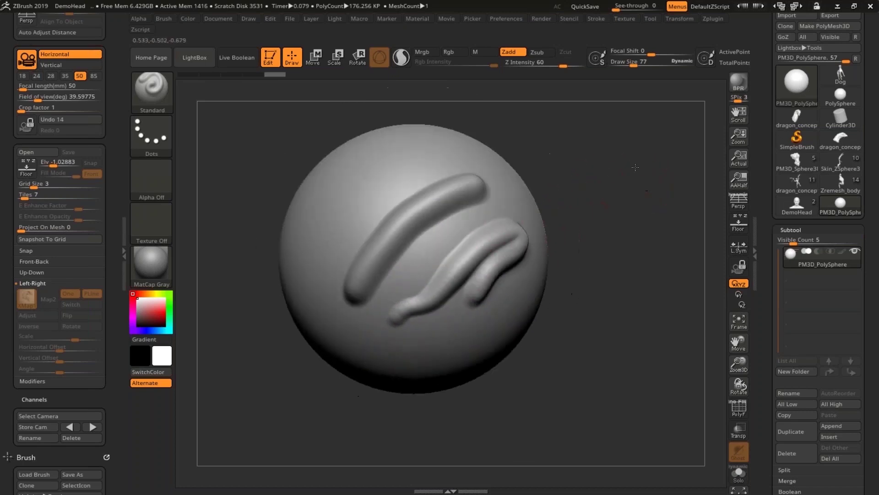
- Undo the raised Standard brush strokes on the sphere
key("ctrl+z")
key("ctrl+z")
key("ctrl+z")
key("ctrl+z")
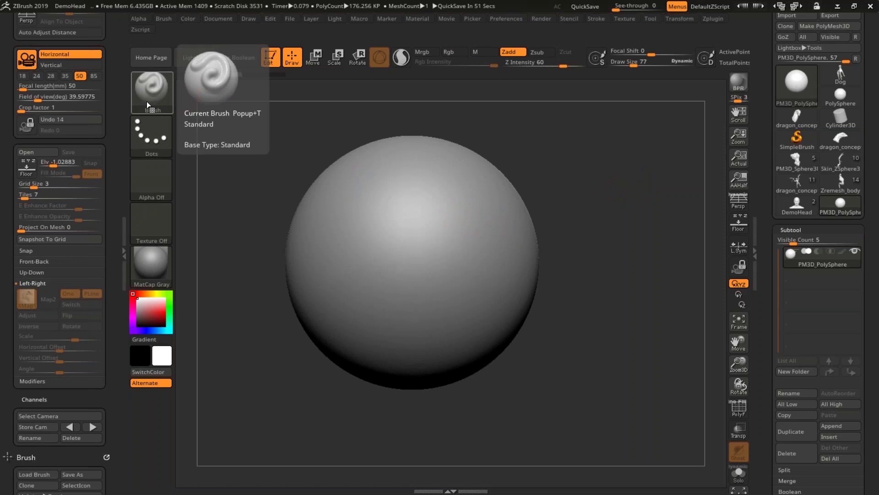
- Carve two mirrored eye sockets into the sphere with the Standard brush at Draw Size 182
left_click(165, 94)
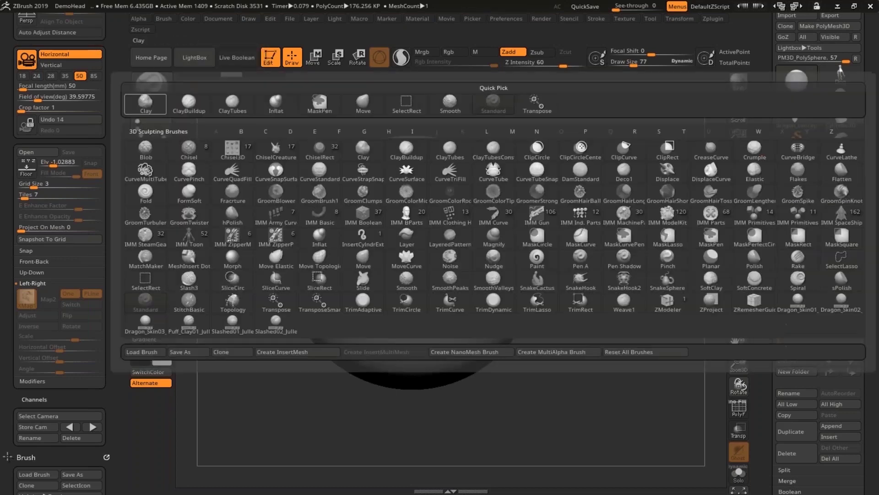
left_click(147, 91)
key("space")
left_click_drag(396, 191, 408, 191)
left_click_drag(609, 252, 591, 251, "shift")
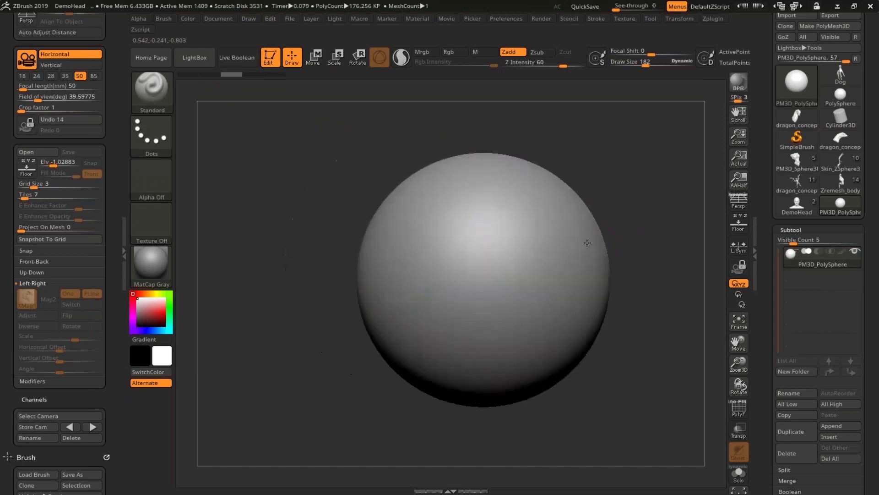
mouse_move(434, 265)
left_mouse_down("alt")
mouse_move(429, 252)
mouse_move(440, 258)
left_mouse_up("alt")
mouse_move(638, 258)
left_mouse_down("alt")
mouse_move(579, 210)
mouse_move(627, 209)
mouse_move(617, 209)
left_mouse_up("alt")
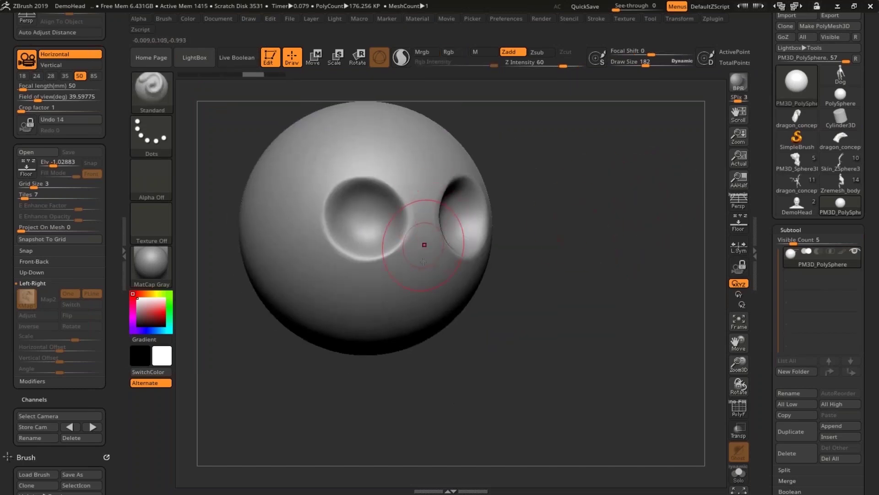
- Build up a nose and upper lip below and between the eye sockets, and smooth the nose bridge
mouse_move(424, 232)
left_mouse_down()
mouse_move(425, 260)
mouse_move(425, 243)
left_mouse_up()
mouse_move(413, 276)
left_mouse_down()
mouse_move(402, 280)
mouse_move(403, 292)
left_mouse_up()
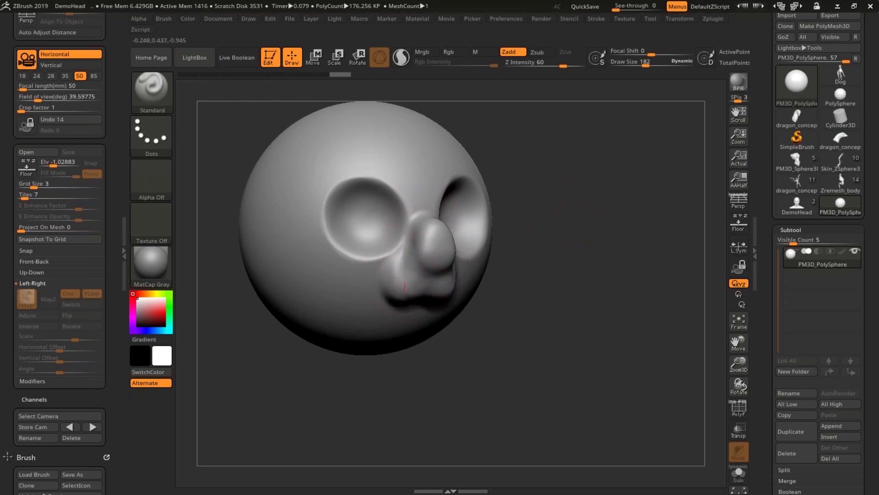
mouse_move(435, 237)
left_mouse_down("alt")
mouse_move(430, 249)
mouse_move(423, 241)
left_mouse_up("alt")
mouse_move(422, 229)
left_mouse_down("shift")
mouse_move(425, 218)
mouse_move(420, 234)
left_mouse_up("shift")
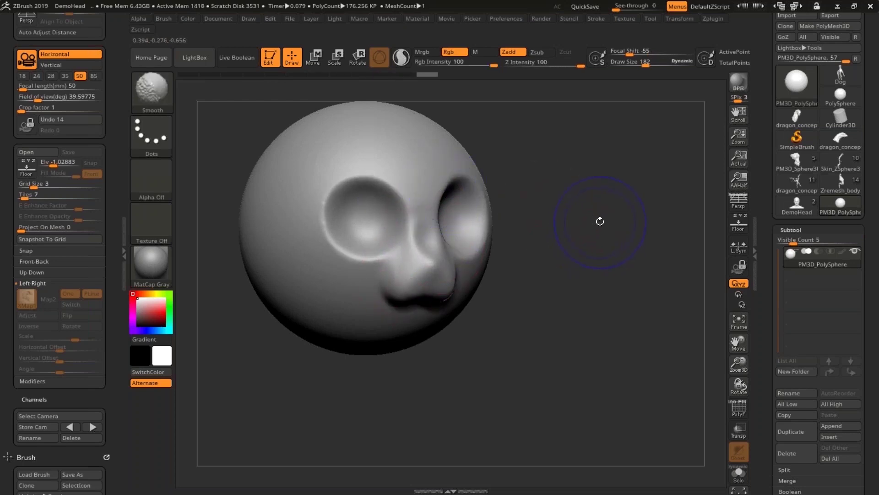
mouse_move(413, 212)
left_mouse_down("shift")
mouse_move(368, 220)
mouse_move(413, 275)
mouse_move(426, 261)
left_mouse_up("shift")
- Deepen and lengthen the eye sockets on the low-resolution mesh and carve in a mouth area below them
mouse_move(355, 205)
left_mouse_down("alt")
mouse_move(364, 238)
mouse_move(360, 231)
left_mouse_up("alt")
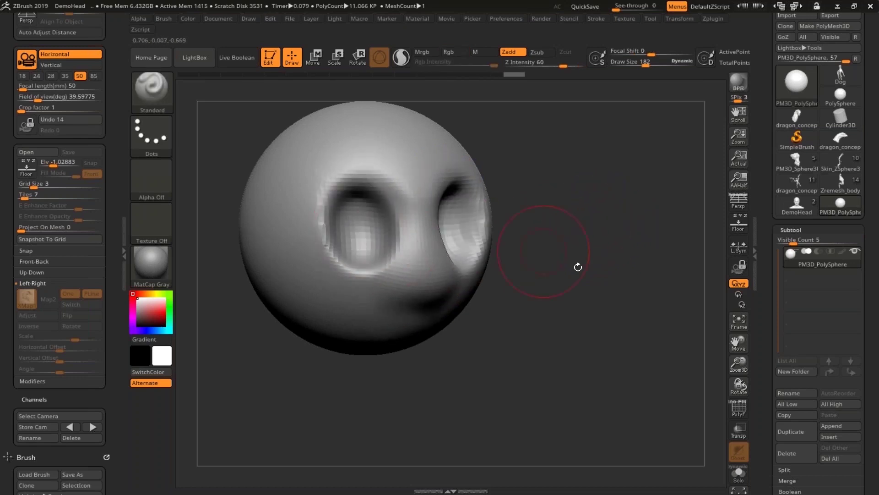
mouse_move(577, 265)
left_mouse_down()
mouse_move(598, 171)
mouse_move(575, 205)
left_mouse_up()
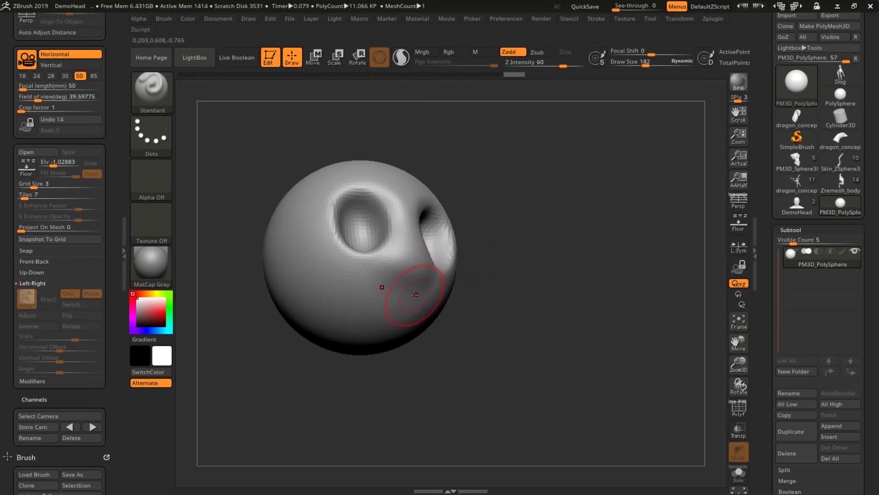
mouse_move(345, 291)
left_mouse_down("alt")
mouse_move(403, 315)
mouse_move(427, 311)
left_mouse_up("alt")
mouse_move(540, 265)
left_mouse_down()
mouse_move(499, 264)
mouse_move(551, 261)
mouse_move(578, 222)
left_mouse_up()
- Undo all the test face sculpting back to the smooth subdivided sphere
key("ctrl+z")
key("ctrl+z")
key("ctrl+z")
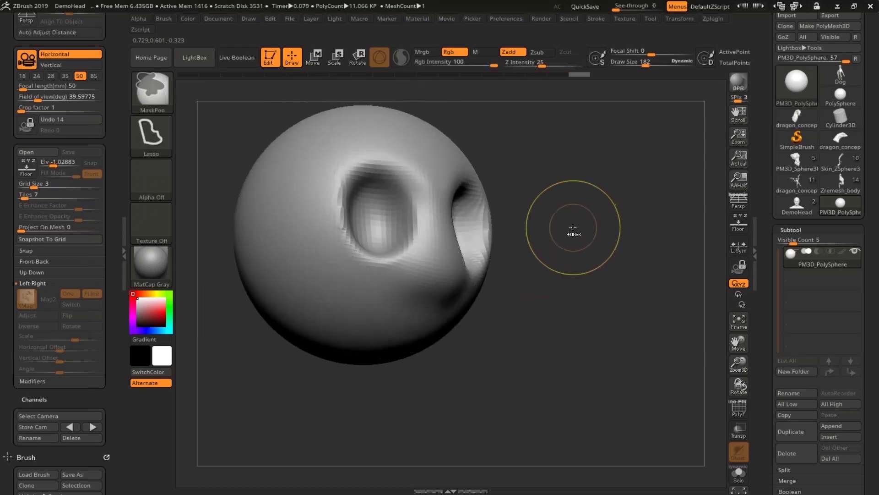
key("ctrl+z")
key("ctrl+z")
key("ctrl+z")
key("ctrl+z")
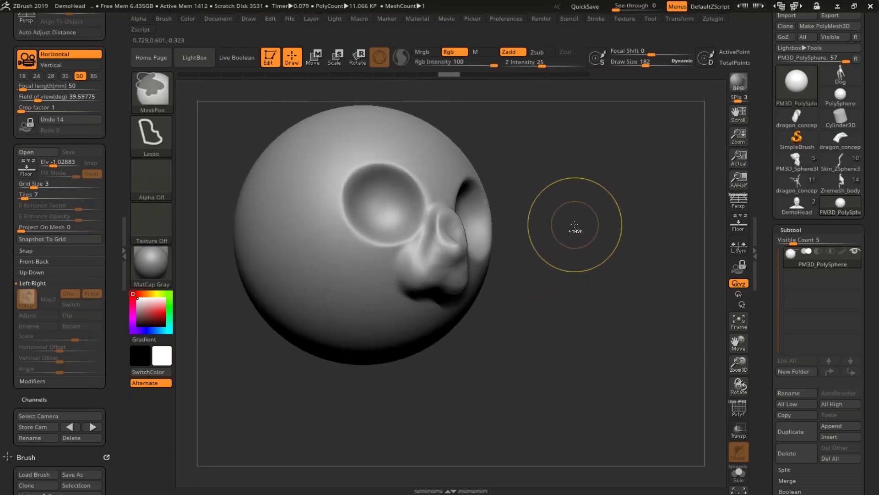
key("ctrl+z")
key("ctrl+z")
key("ctrl+z")
key("ctrl+z")
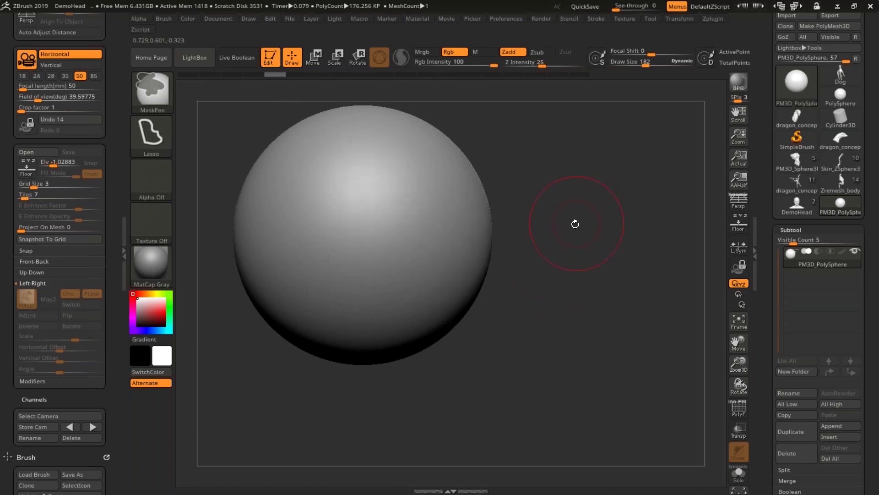
left_click_drag(655, 211, 623, 233, "alt")
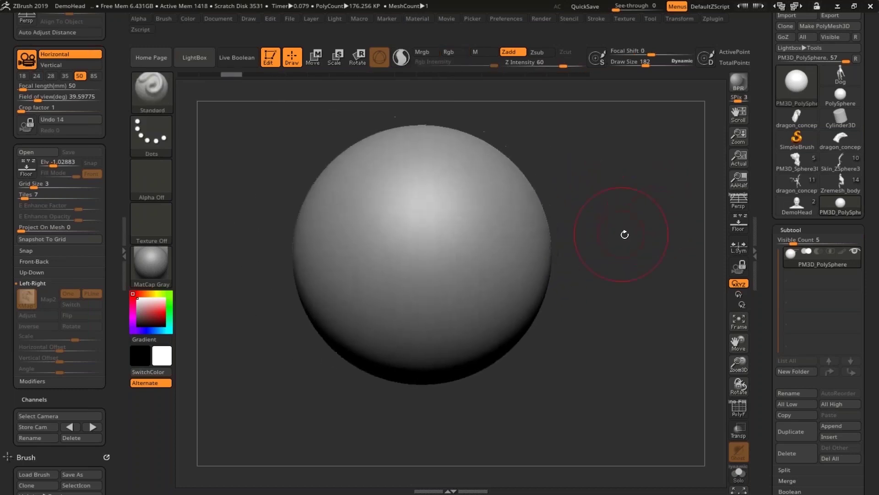
- Try large skin bumps across the sphere with the Dragon_Skin01 brush at Draw Size 403
left_click(153, 94)
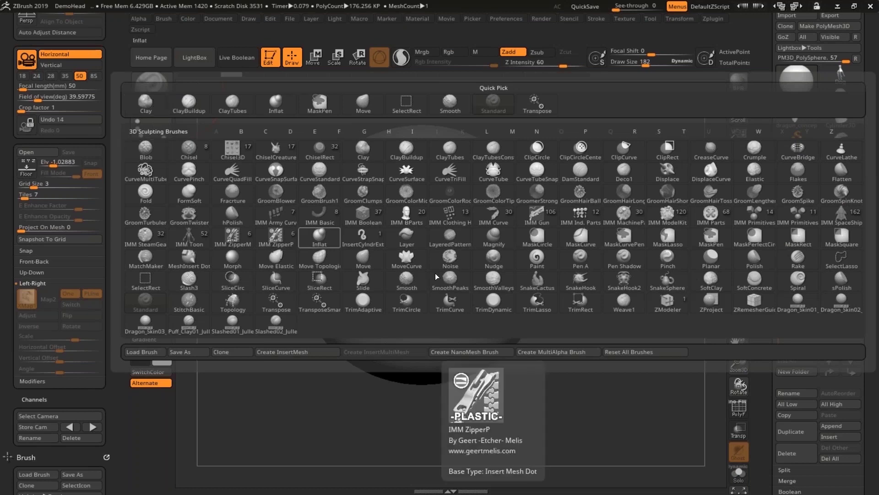
left_click(798, 306)
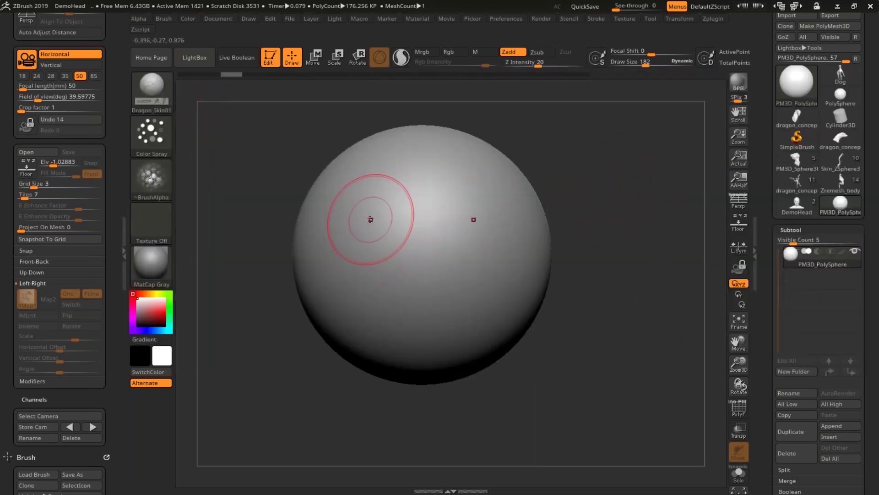
key("space")
left_click_drag(369, 219, 386, 220)
left_click_drag(597, 215, 596, 212, "alt")
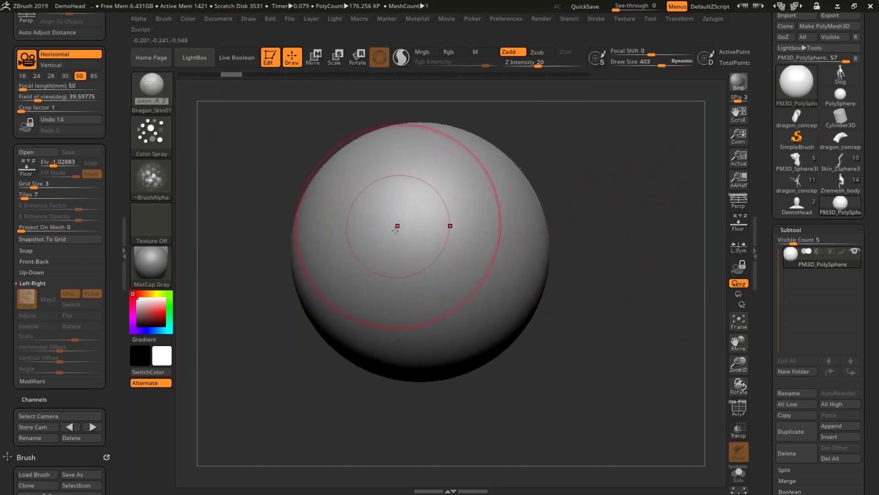
left_click_drag(426, 218, 308, 320)
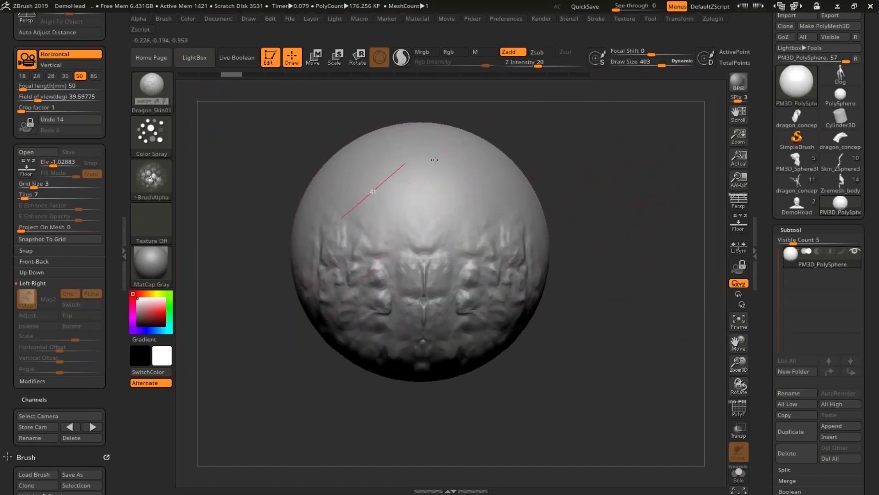
left_click_drag(563, 161, 566, 162)
mouse_move(584, 176)
left_mouse_down()
mouse_move(649, 231)
mouse_move(630, 187)
mouse_move(608, 219)
mouse_move(640, 194)
left_mouse_up()
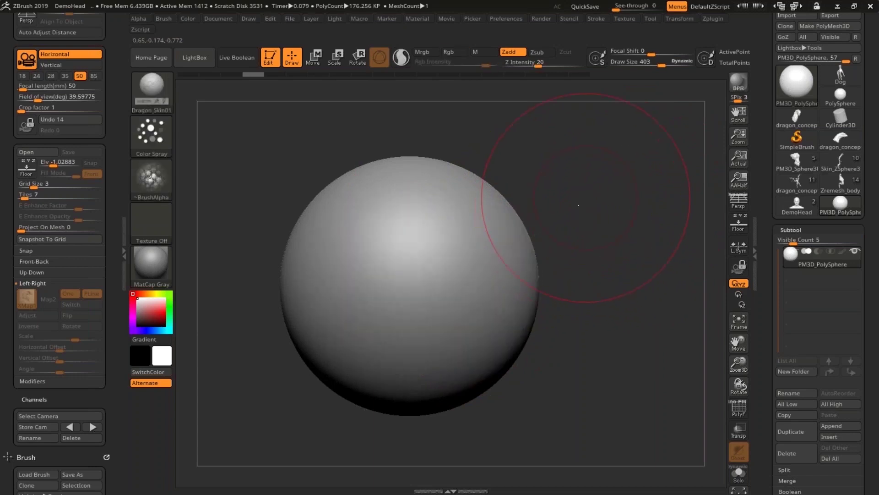
- Spray finer skin texture across the front of the sphere with the Dragon_Skin01 brush at Draw Size 140
key("space")
left_click_drag(579, 196, 562, 198)
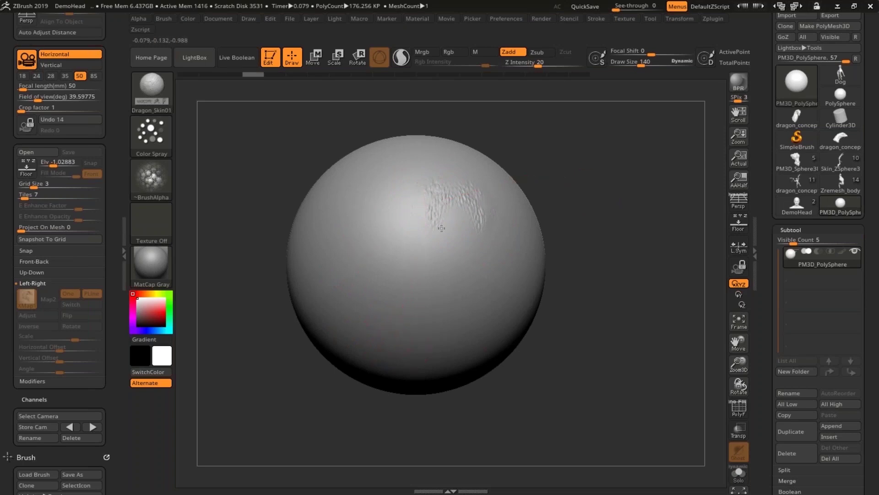
mouse_move(441, 228)
left_mouse_down()
mouse_move(402, 201)
mouse_move(458, 224)
left_mouse_up()
mouse_move(393, 222)
left_mouse_down()
mouse_move(361, 257)
mouse_move(363, 290)
mouse_move(445, 382)
left_mouse_up()
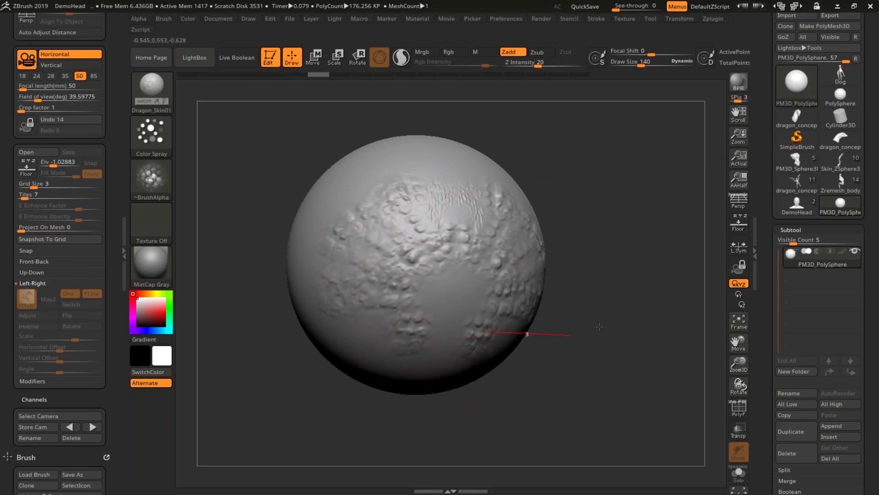
mouse_move(531, 321)
left_mouse_down()
mouse_move(554, 298)
mouse_move(544, 238)
mouse_move(659, 222)
mouse_move(568, 263)
left_mouse_up()
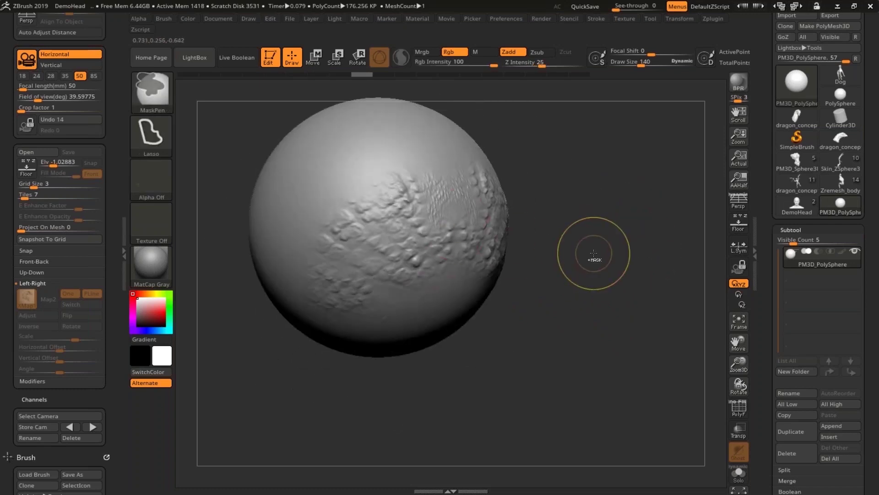
- Undo the Dragon_Skin01 texture strokes on the sphere
key("ctrl+z")
key("ctrl+z")
key("ctrl+z")
key("ctrl+z")
key("ctrl+z")
key("ctrl+z")
key("ctrl+z")
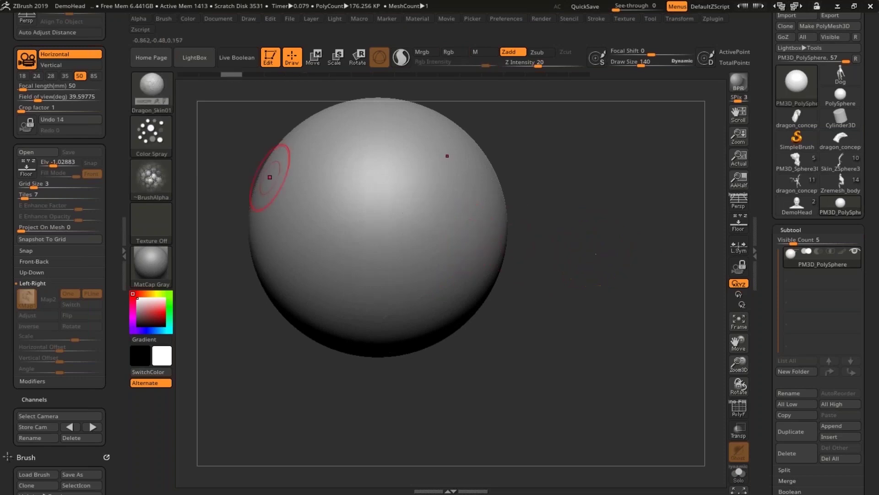
- Switch to the Dragon_Skin02 brush, and try a skin-texture stroke on the sphere before undoing it
left_click(166, 88)
left_click(836, 309)
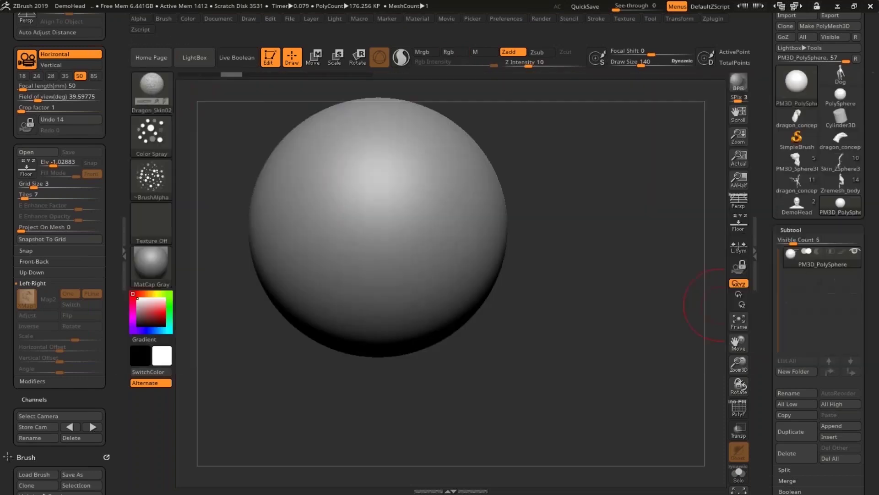
mouse_move(347, 221)
left_mouse_down()
mouse_move(358, 202)
mouse_move(368, 279)
mouse_move(294, 229)
mouse_move(365, 145)
mouse_move(455, 232)
mouse_move(334, 283)
left_mouse_up()
mouse_move(650, 224)
left_mouse_down()
mouse_move(628, 230)
mouse_move(641, 199)
mouse_move(671, 173)
mouse_move(684, 197)
mouse_move(659, 217)
left_mouse_up()
key("ctrl+z")
key("shift")
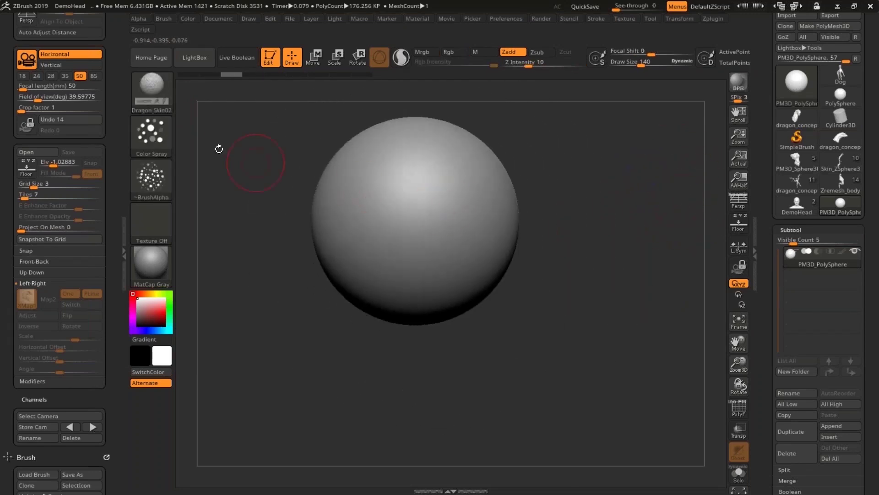
- Try rough skin texture across the sphere with the Dragon_Skin03 brush at Draw Size 266, and undo the strokes
left_click(157, 92)
left_click(144, 326)
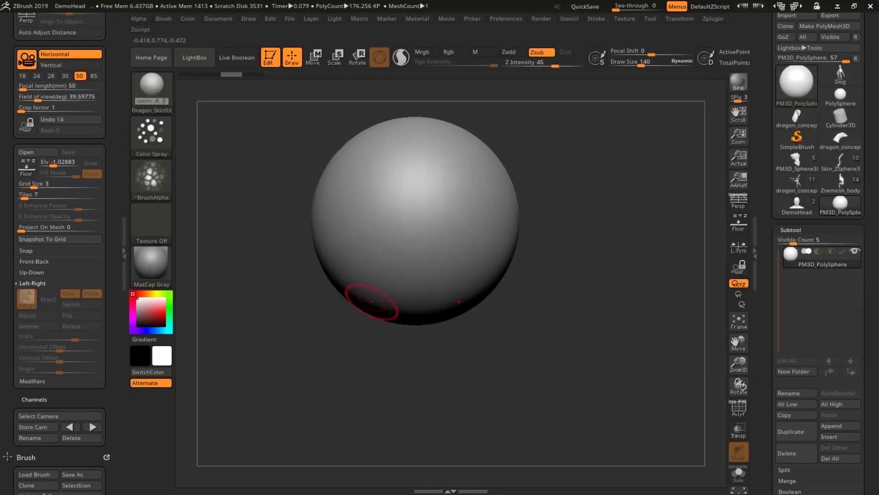
key("space")
left_click_drag(633, 207, 648, 207)
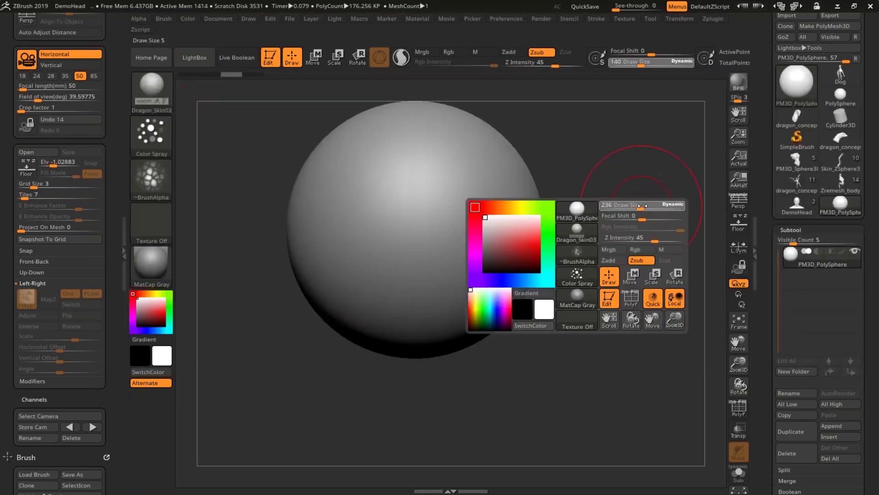
mouse_move(366, 218)
left_mouse_down()
mouse_move(388, 241)
mouse_move(359, 277)
mouse_move(366, 282)
left_mouse_up()
mouse_move(369, 284)
left_mouse_down()
mouse_move(405, 307)
mouse_move(426, 259)
mouse_move(412, 239)
left_mouse_up()
left_click_drag(377, 199, 340, 195)
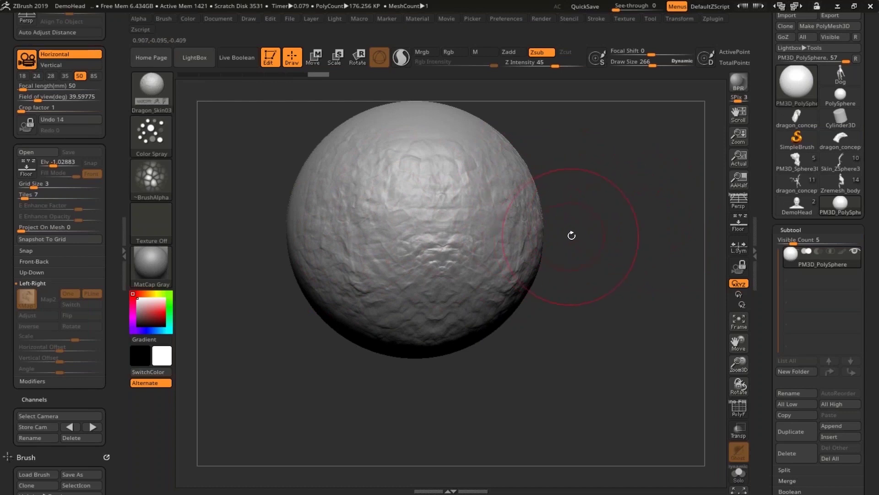
key("ctrl")
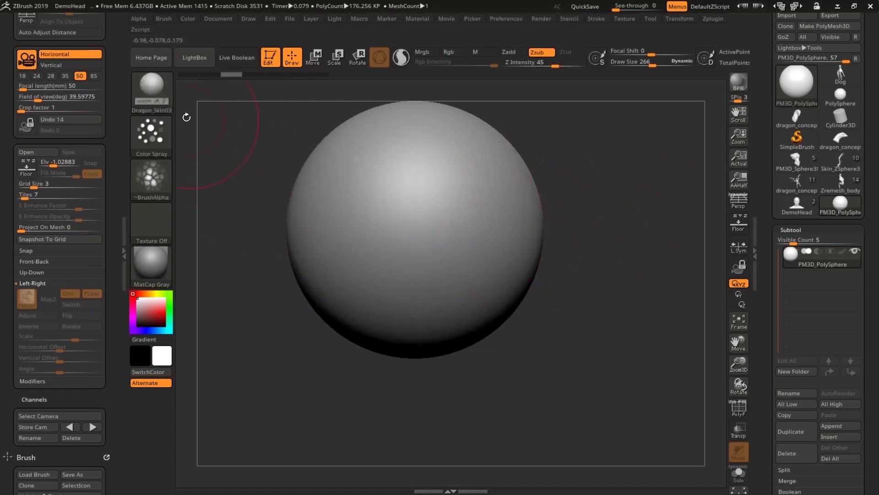
- Switch to the Puff_Clay01 brush at Draw Size 65, and try a small stroke on the sphere before undoing it
key("b")
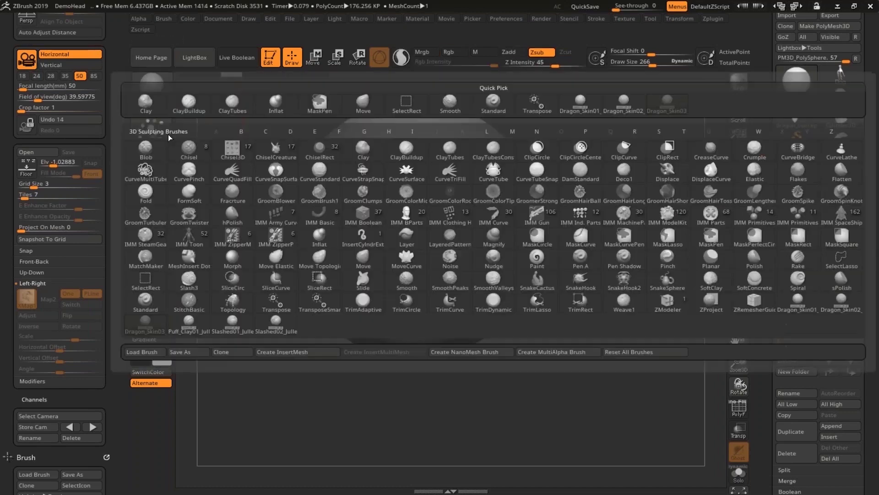
left_click(196, 330)
key("space")
mouse_move(620, 187)
left_mouse_down()
mouse_move(541, 176)
mouse_move(611, 177)
left_mouse_up()
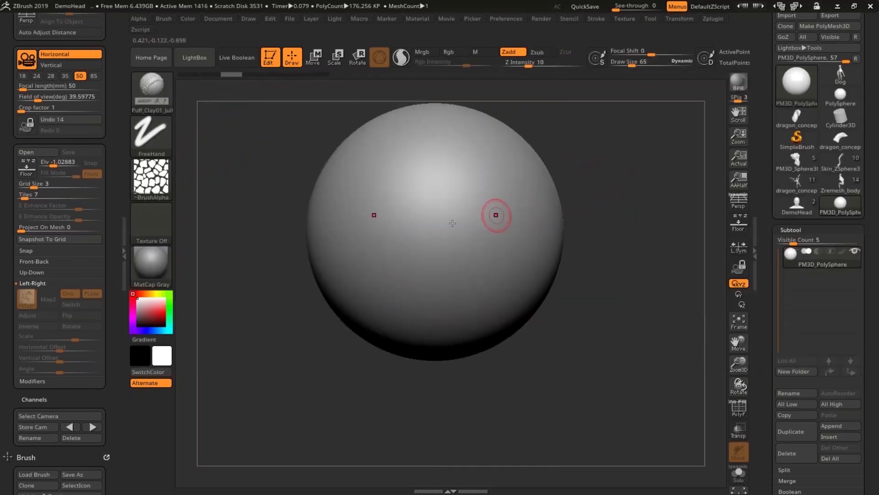
left_click_drag(577, 204, 689, 195)
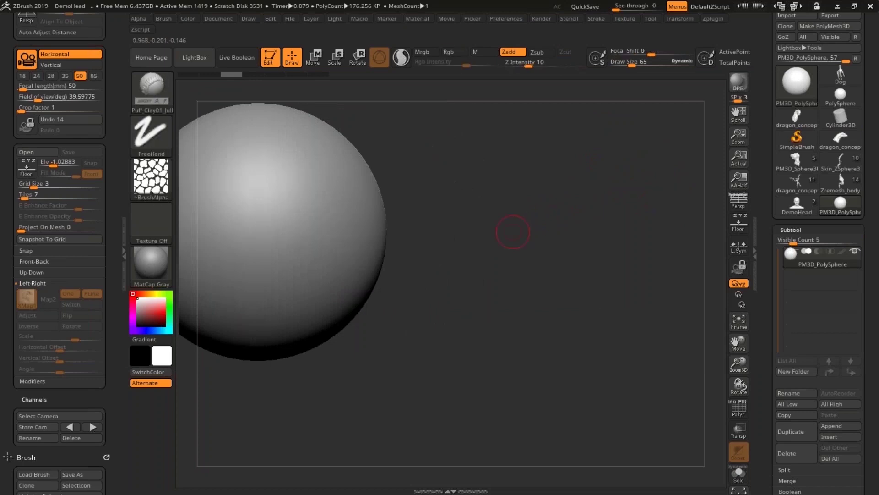
left_click_drag(513, 233, 633, 239)
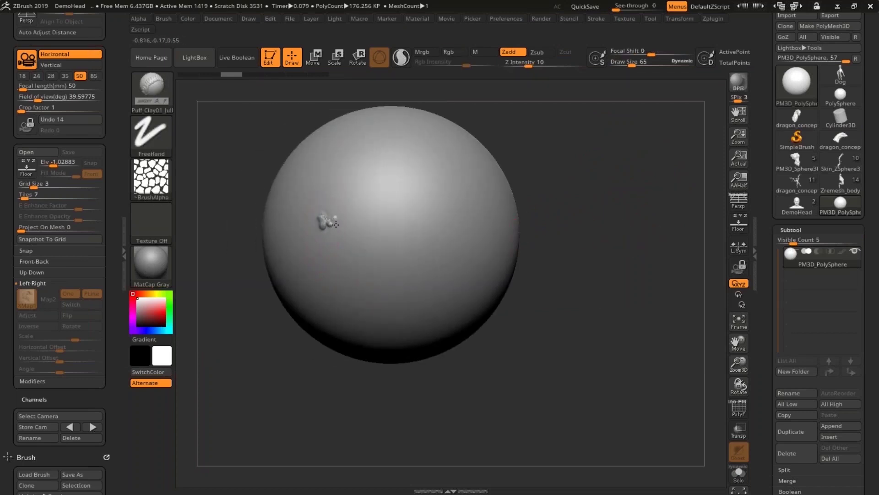
key("ctrl+z")
- Raise the Puff_Clay01 brush to Draw Size 188, try strokes across the front of the sphere, and undo them
key("space")
left_click_drag(363, 205, 379, 204)
mouse_move(316, 218)
left_mouse_down()
mouse_move(479, 213)
mouse_move(483, 245)
mouse_move(339, 250)
mouse_move(319, 260)
mouse_move(490, 264)
left_mouse_up()
mouse_move(616, 236)
left_mouse_down()
mouse_move(622, 268)
mouse_move(629, 245)
mouse_move(607, 248)
mouse_move(631, 246)
left_mouse_up()
key("ctrl")
key("ctrl+z")
key("ctrl+z")
key("ctrl+z")
key("ctrl+z")
key("ctrl+z")
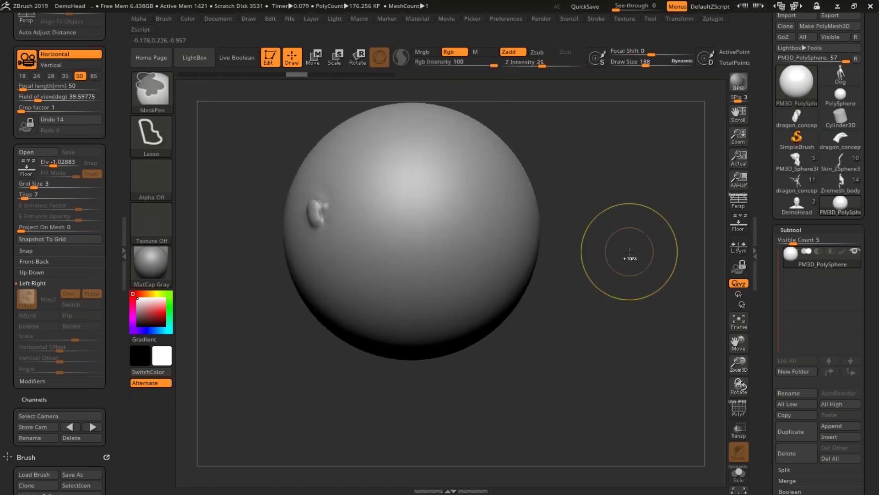
key("ctrl+z")
key("ctrl+z")
- Build a mirrored band of overlapping puffy scales on the sphere's lower sides with Puff_Clay01, and undo it
mouse_move(375, 234)
left_mouse_down()
mouse_move(510, 238)
mouse_move(463, 271)
mouse_move(375, 275)
mouse_move(531, 281)
left_mouse_up()
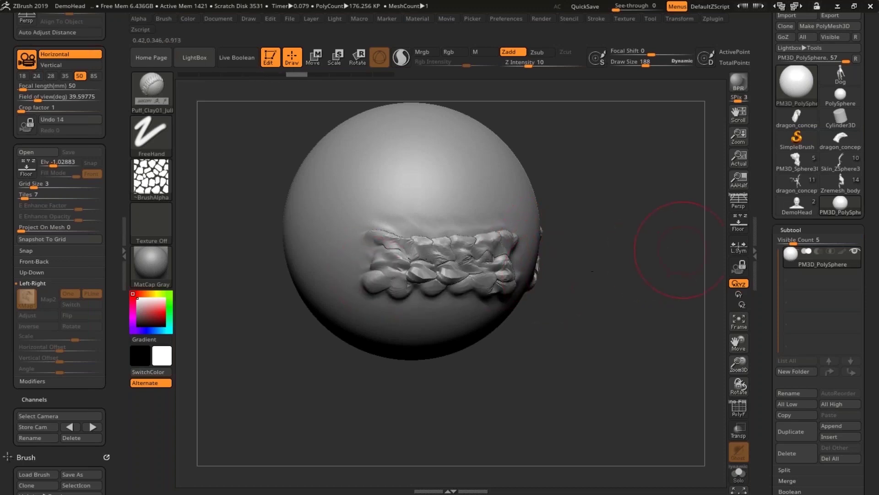
mouse_move(673, 252)
left_mouse_down()
mouse_move(627, 247)
mouse_move(673, 249)
mouse_move(655, 248)
left_mouse_up()
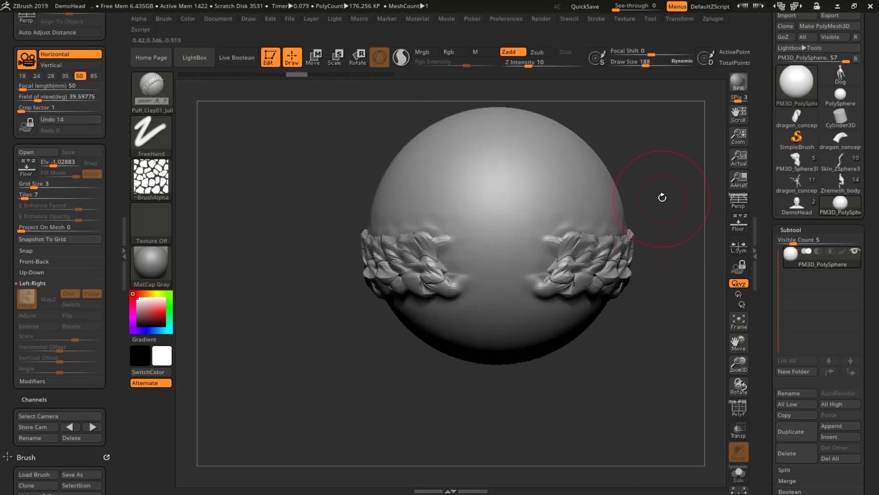
left_click_drag(662, 198, 450, 187, "alt")
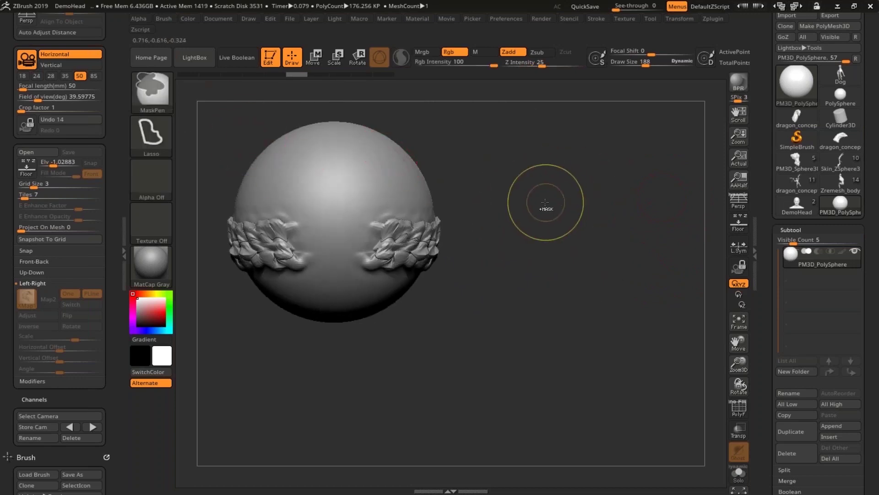
key("ctrl+z")
key("ctrl+z")
key("ctrl+z")
key("ctrl+z")
key("ctrl+z")
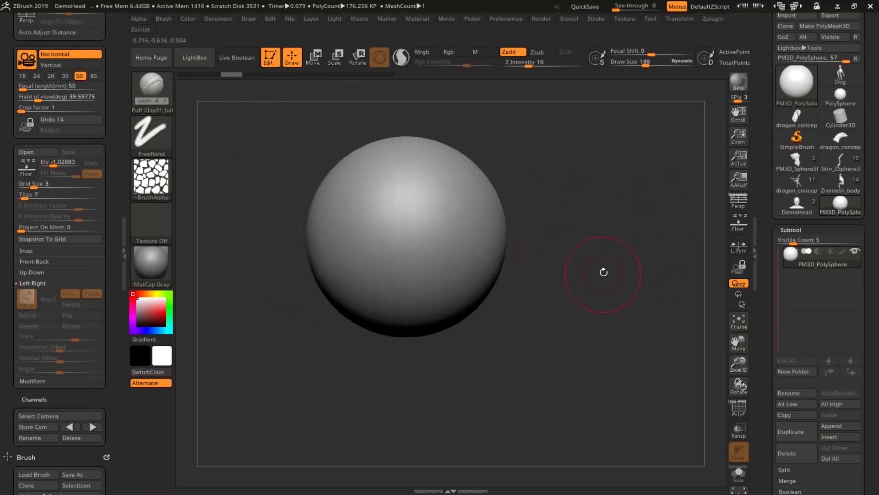
- Try curved, slashed skin folds on the upper front of the sphere with the Slashed01 brush
left_click(157, 85)
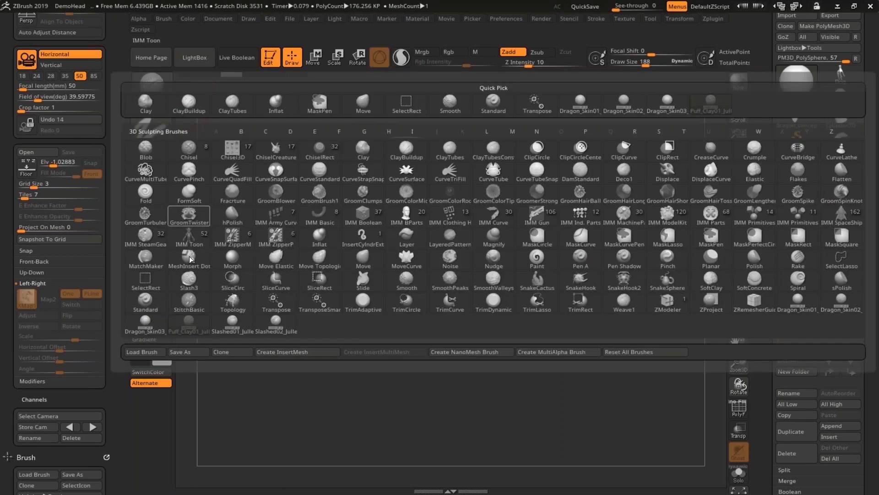
left_click(246, 335)
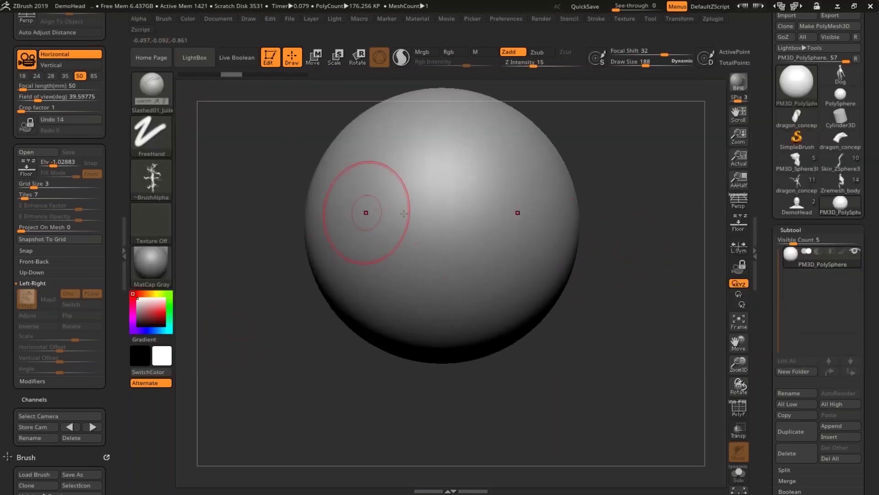
mouse_move(363, 253)
left_mouse_down()
mouse_move(392, 207)
mouse_move(438, 171)
left_mouse_up()
mouse_move(621, 179)
left_mouse_down()
mouse_move(638, 210)
mouse_move(669, 197)
left_mouse_up()
left_click_drag(426, 119, 320, 219)
mouse_move(625, 211)
left_mouse_down()
mouse_move(601, 208)
mouse_move(634, 219)
left_mouse_up()
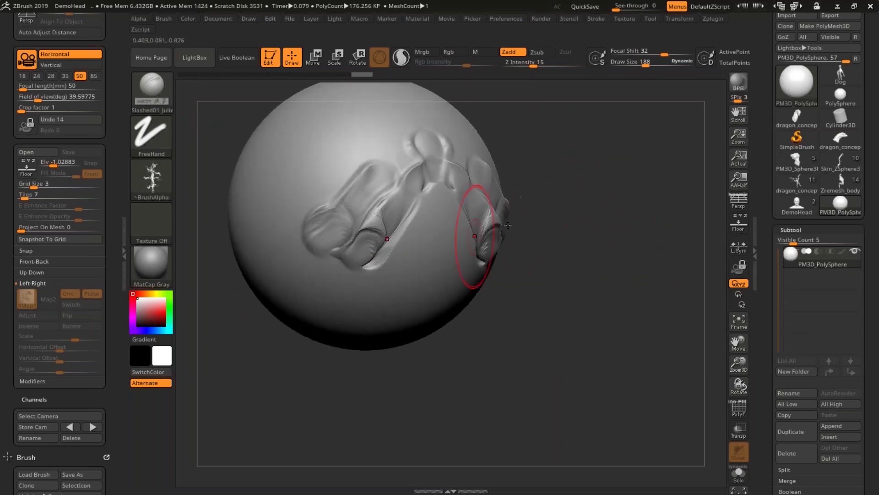
- Undo the Slashed01 strokes on the sphere
key("ctrl+z")
key("ctrl+z")
key("ctrl+z")
key("ctrl+z")
key("ctrl+z")
key("ctrl+z")
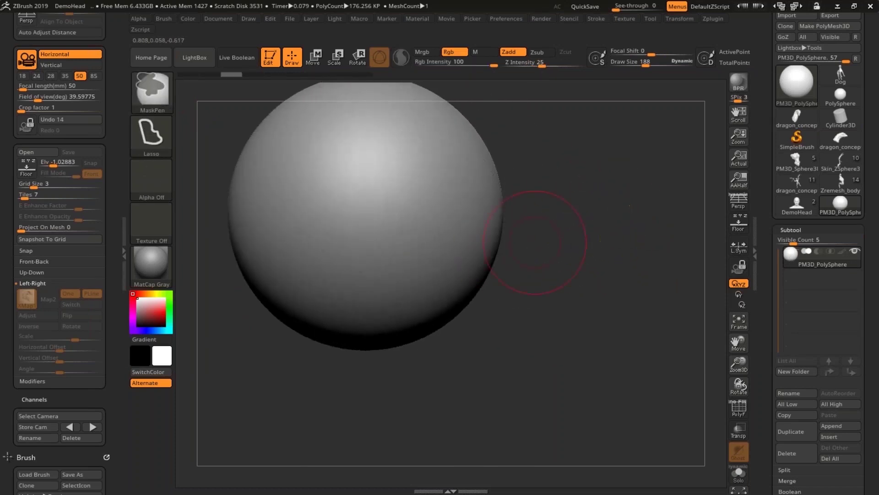
- Try diagonal parallel grooves down the side of the sphere with the Slashed02 brush, and undo them
left_click(154, 101)
left_click(275, 326)
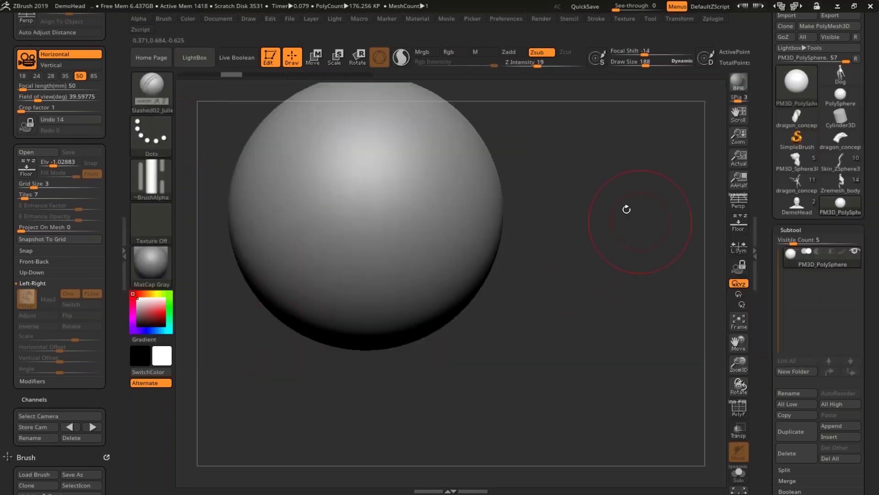
mouse_move(279, 273)
left_mouse_down()
mouse_move(369, 215)
mouse_move(398, 160)
mouse_move(309, 312)
mouse_move(427, 171)
mouse_move(331, 315)
left_mouse_up()
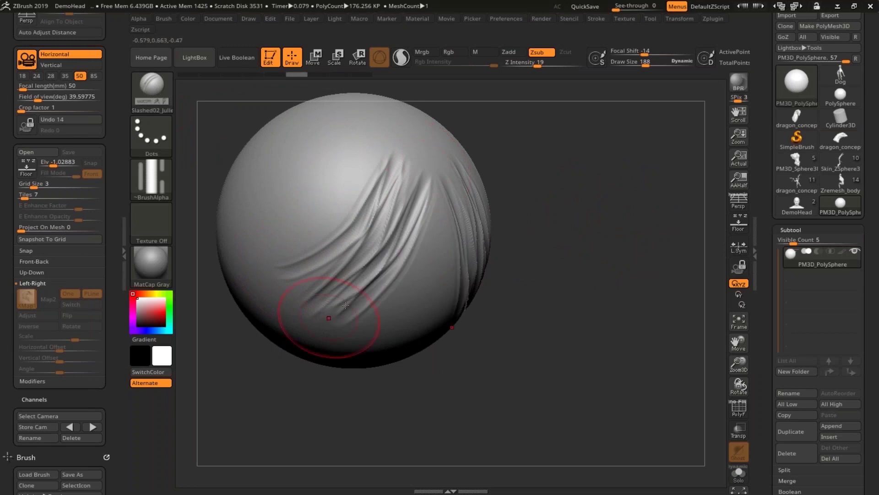
key("ctrl+z")
key("ctrl+z")
key("ctrl+z")
key("ctrl+z")
- Lower the sphere one subdivision level, and carve horizontal wrinkles across its front with the Slashed02 brush
left_click_drag(563, 241, 646, 237, "alt")
key("shift+d")
left_click_drag(377, 204, 520, 201)
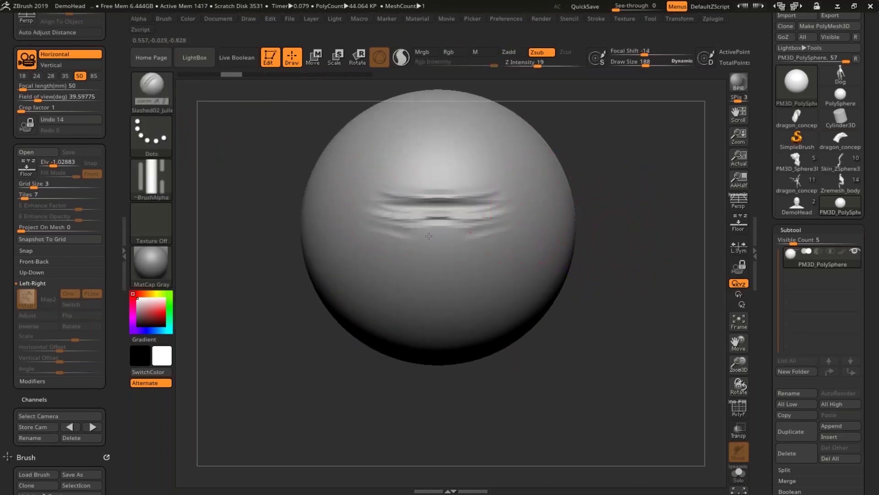
left_click_drag(428, 236, 367, 246)
mouse_move(366, 252)
left_mouse_down()
mouse_move(515, 242)
mouse_move(364, 267)
mouse_move(513, 280)
mouse_move(365, 300)
mouse_move(515, 323)
left_mouse_up()
mouse_move(626, 260)
left_mouse_down()
mouse_move(554, 256)
mouse_move(677, 250)
mouse_move(657, 198)
left_mouse_up()
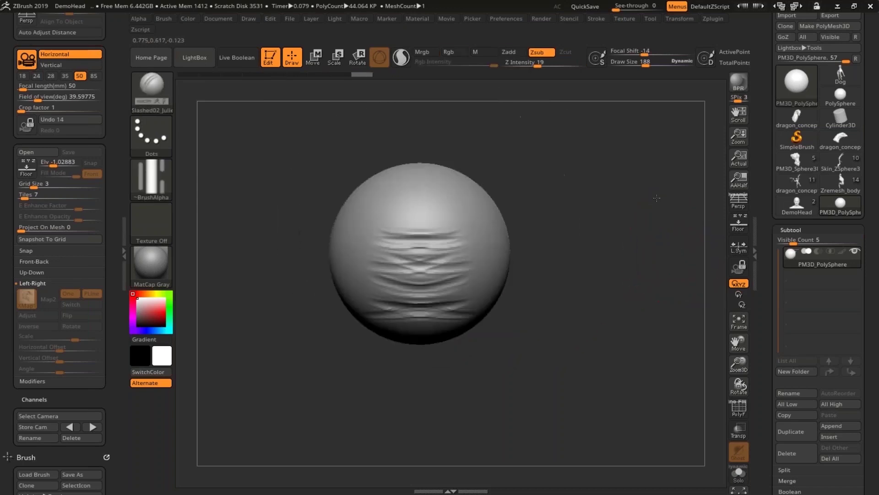
- Undo the horizontal wrinkle strokes on the sphere
key("ctrl+z")
key("ctrl+z")
key("ctrl+z")
key("ctrl+z")
key("ctrl+z")
key("ctrl+z")
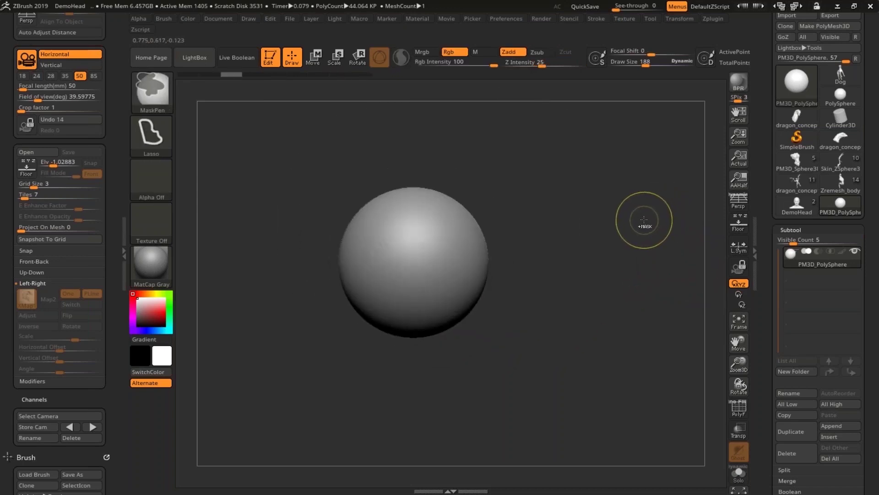
left_click_drag(607, 249, 658, 224)
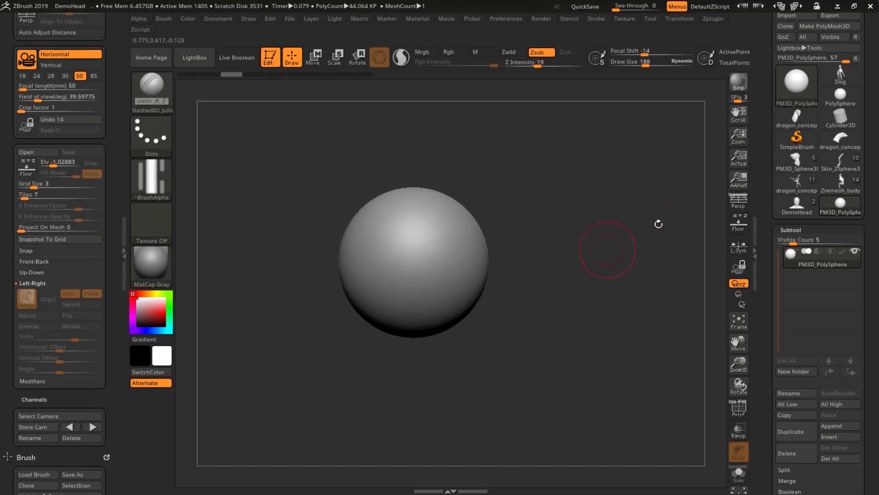
- Switch to the detailed dragon_concept model, and bring the throat below the jaw into close view
left_click(839, 145)
left_click_drag(664, 220, 666, 188)
left_click_drag(641, 216, 674, 133, "alt")
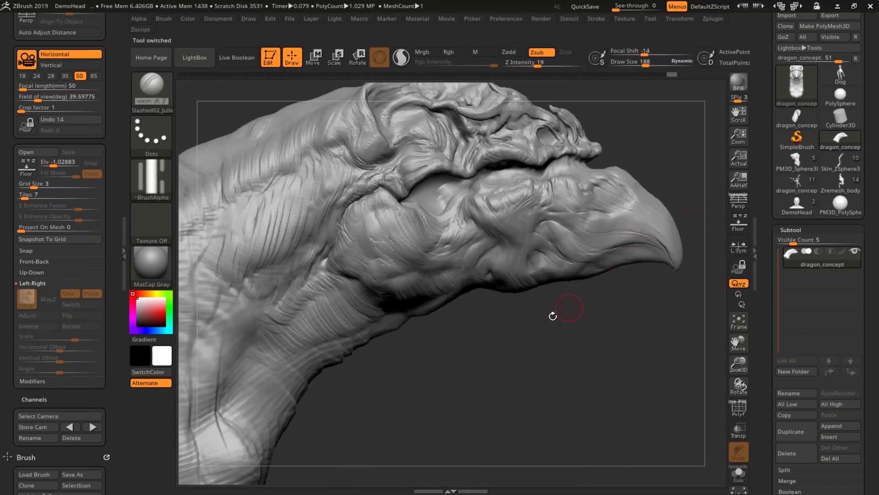
left_click_drag(553, 316, 463, 326, "alt")
mouse_move(611, 316)
left_mouse_down("alt")
mouse_move(684, 222)
mouse_move(628, 348)
mouse_move(514, 278)
left_mouse_up("alt")
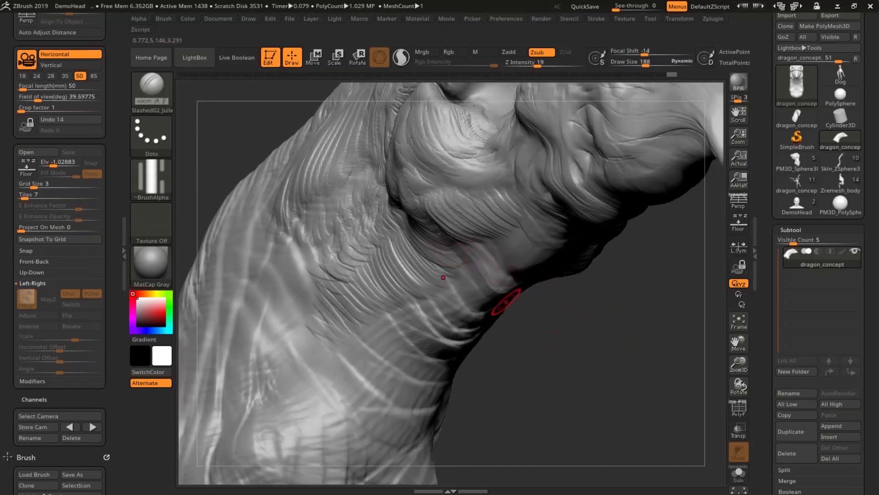
left_click_drag(608, 346, 527, 271)
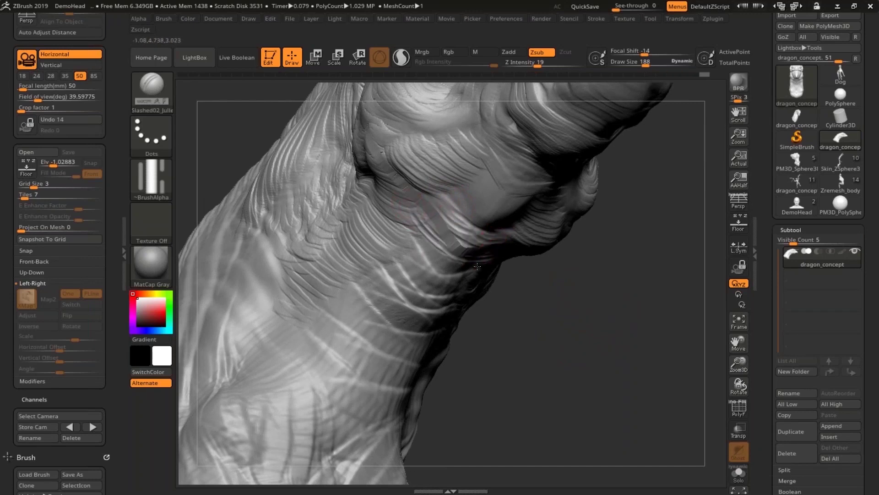
- Carve rows of parallel wrinkles across the dragon's throat and down the front of the neck with the Slashed02 brush
left_click_drag(406, 204, 481, 274)
left_click_drag(394, 224, 475, 285)
left_click_drag(392, 251, 466, 295)
left_click_drag(388, 234, 438, 310)
left_click_drag(365, 223, 446, 311)
left_click_drag(358, 251, 439, 338)
left_click_drag(340, 270, 432, 339)
left_click_drag(339, 279, 435, 346)
left_click_drag(571, 344, 628, 306)
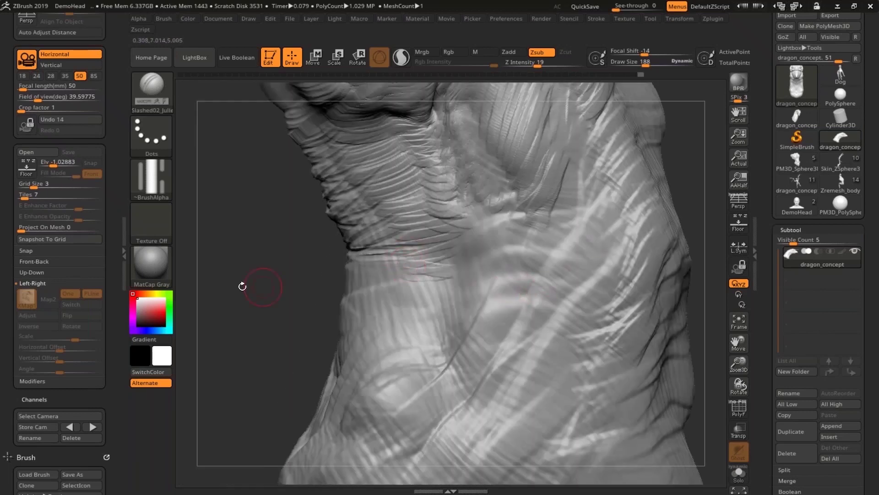
mouse_move(242, 286)
left_mouse_down()
mouse_move(502, 280)
mouse_move(501, 311)
mouse_move(369, 309)
left_mouse_up()
mouse_move(628, 275)
left_mouse_down("alt")
mouse_move(651, 235)
mouse_move(663, 252)
left_mouse_up("alt")
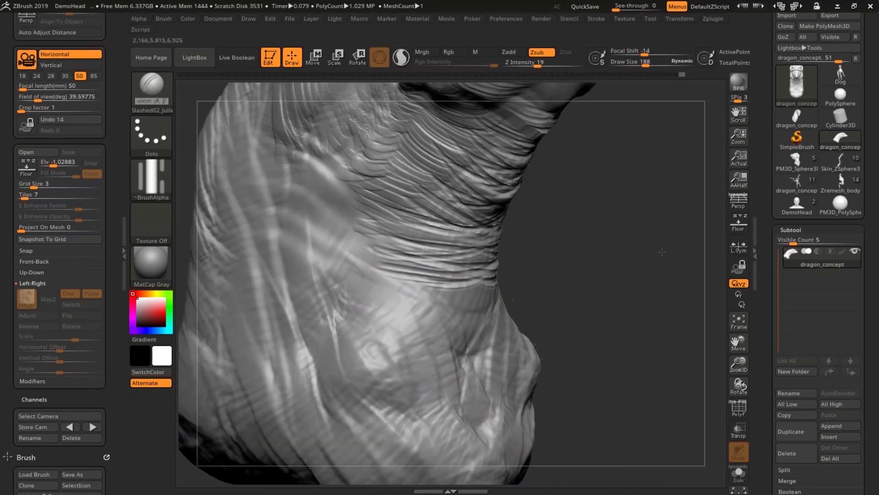
- Spray fine skin texture beside the throat wrinkles on the side of the neck with the Dragon_Skin02 brush
left_click(153, 89)
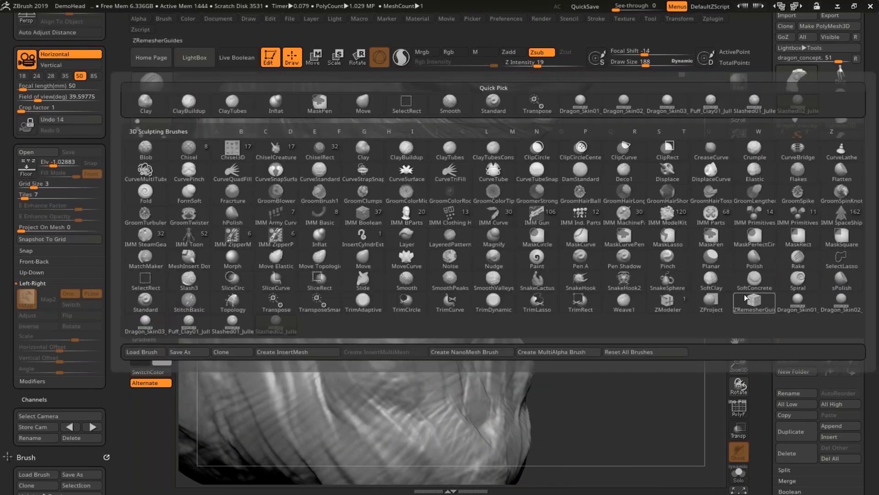
left_click(845, 308)
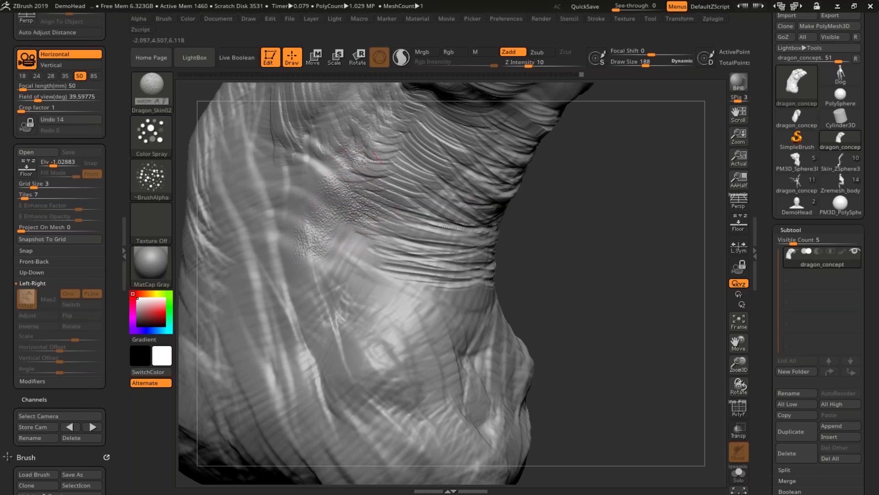
mouse_move(630, 235)
left_mouse_down()
mouse_move(637, 239)
mouse_move(597, 232)
left_mouse_up()
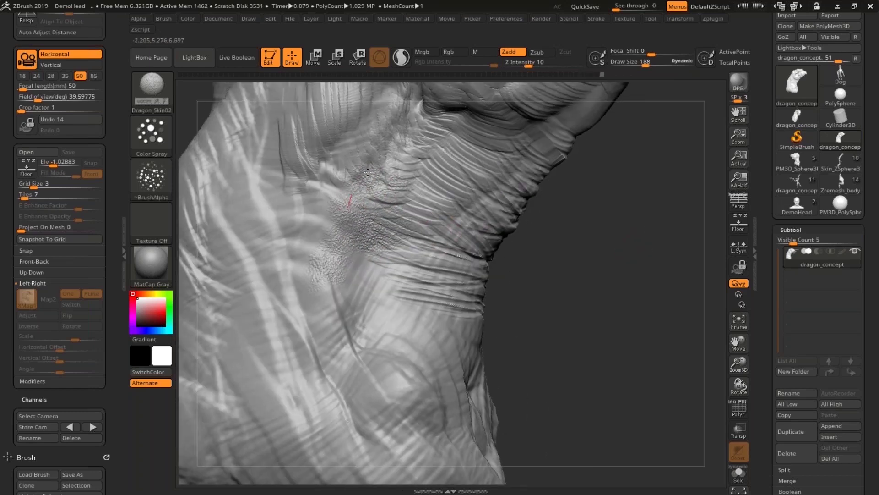
- Switch to the webinar_press01_Wacom PDF, examine the work-process and lizard reference pages, and return to ZBrush
key("alt+Tab")
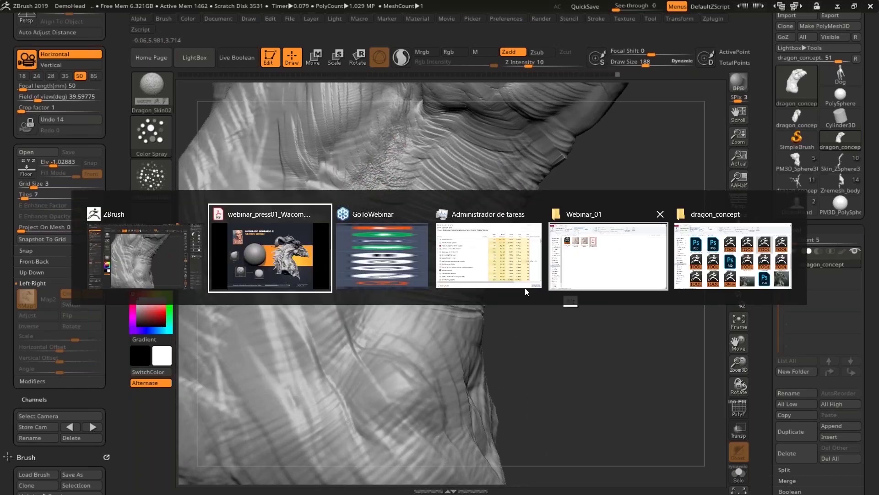
key("Left")
key("Left")
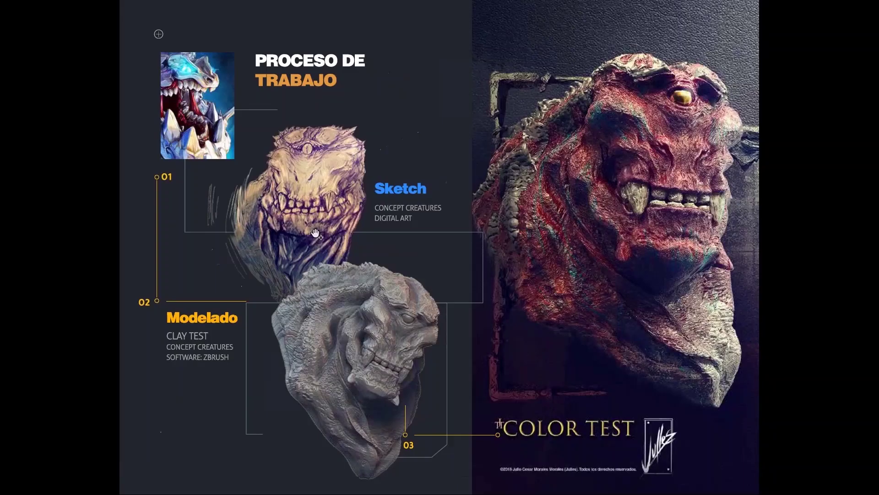
key("Right")
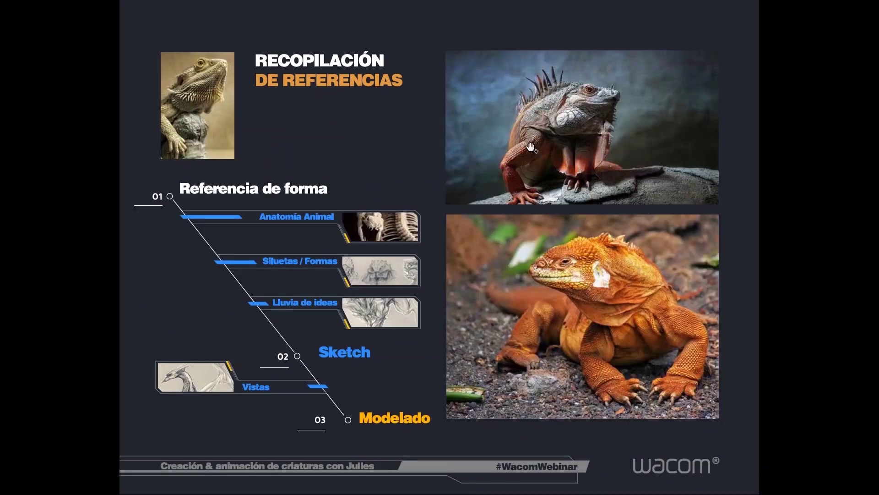
key("alt+Tab")
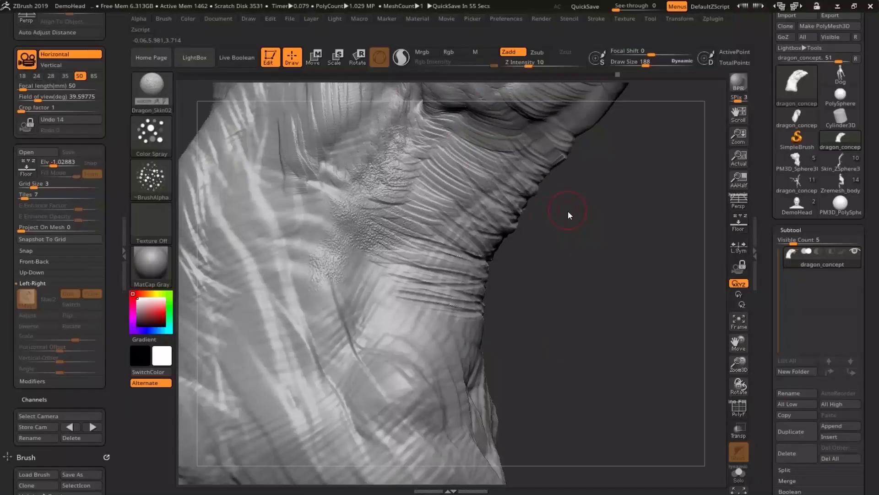
- Spray Dragon_Skin02 texture at draw size 306 along the side of the neck and up under the jaw
left_click_drag(623, 293, 630, 363, "alt")
key("space")
left_click_drag(644, 278, 654, 278)
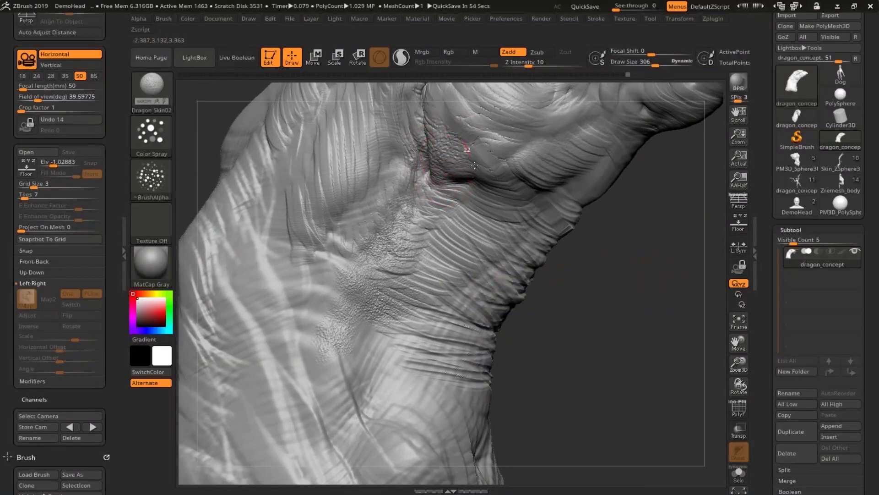
left_click_drag(388, 192, 361, 276)
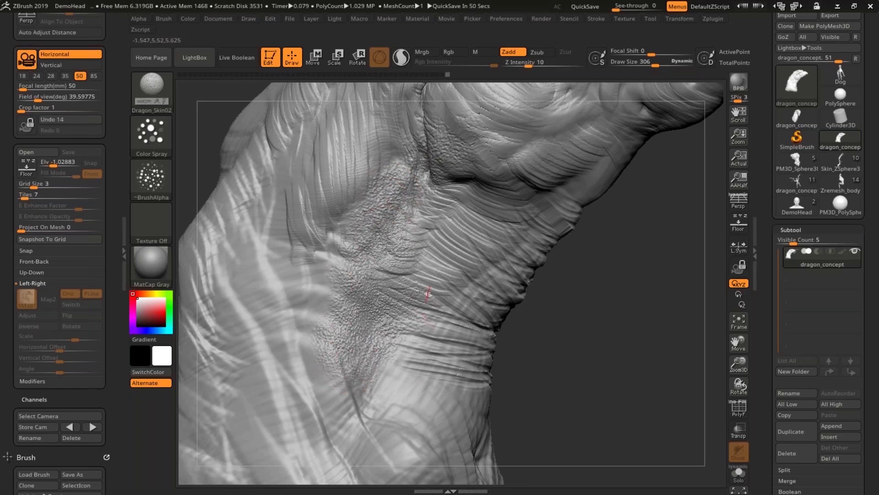
mouse_move(651, 288)
left_mouse_down()
mouse_move(667, 266)
mouse_move(671, 295)
mouse_move(481, 239)
left_mouse_up()
- Carve deeper skin texture into the neck beside the throat wrinkles with the Dragon_Skin03 brush in Zsub mode
key("space")
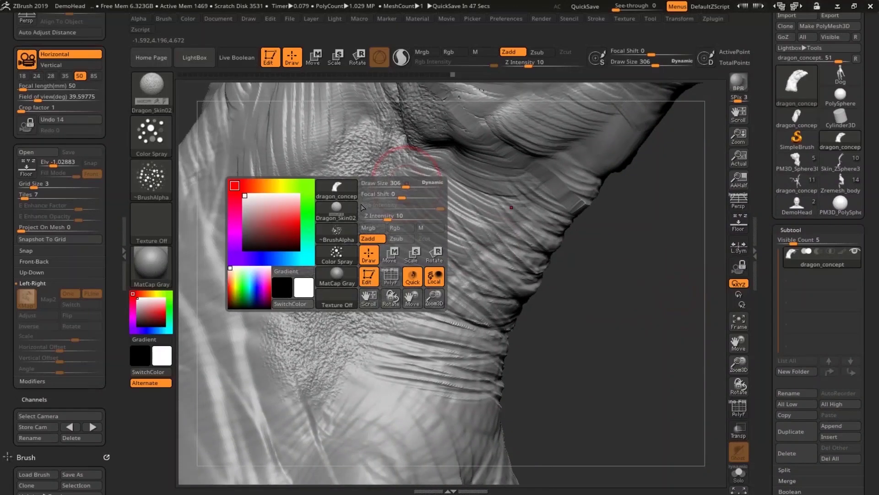
key("b")
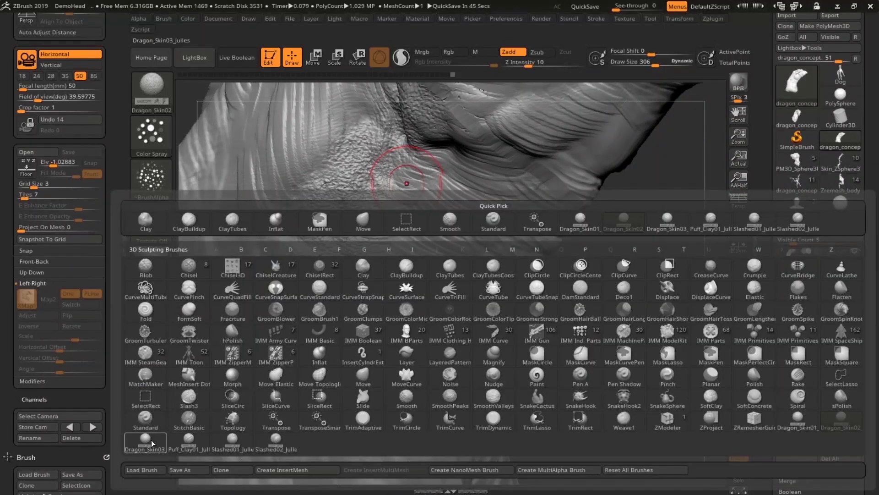
mouse_move(152, 441)
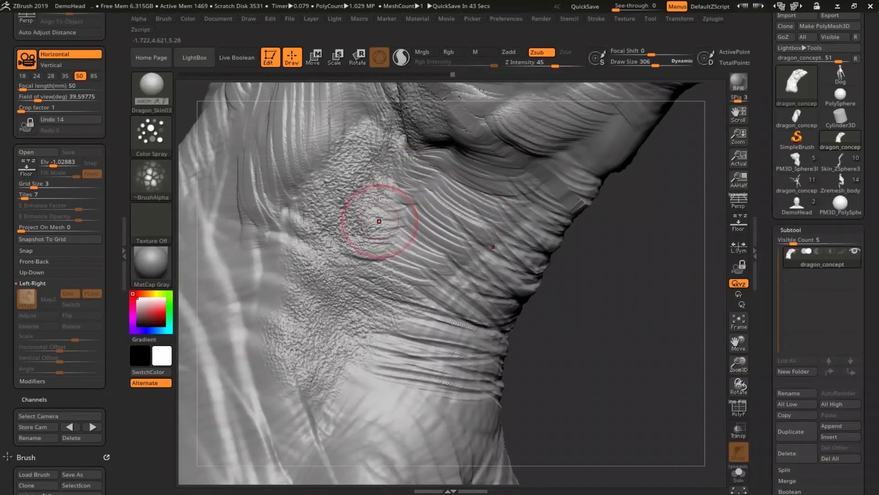
left_click_drag(373, 222, 407, 139)
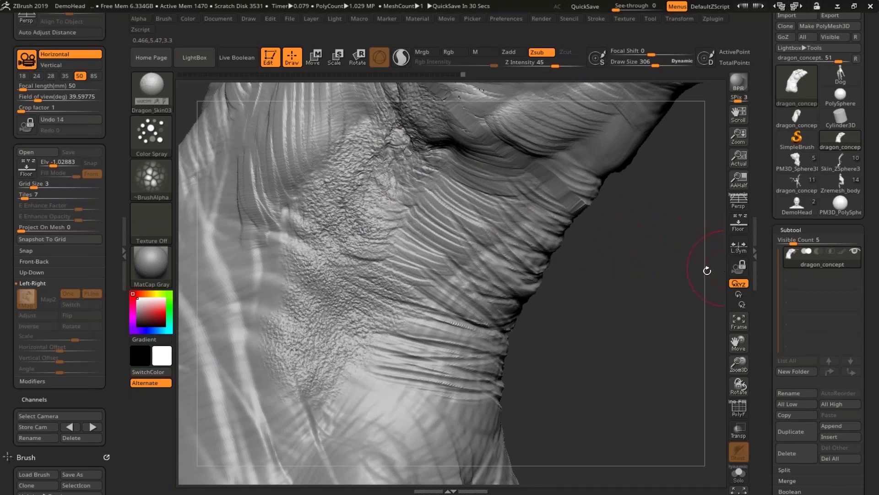
left_click_drag(642, 289, 645, 253, "alt")
mouse_move(372, 197)
left_mouse_down()
mouse_move(367, 214)
mouse_move(348, 215)
mouse_move(359, 237)
left_mouse_up()
mouse_move(408, 266)
left_mouse_down()
mouse_move(399, 249)
mouse_move(434, 190)
mouse_move(414, 179)
mouse_move(435, 142)
mouse_move(460, 146)
left_mouse_up()
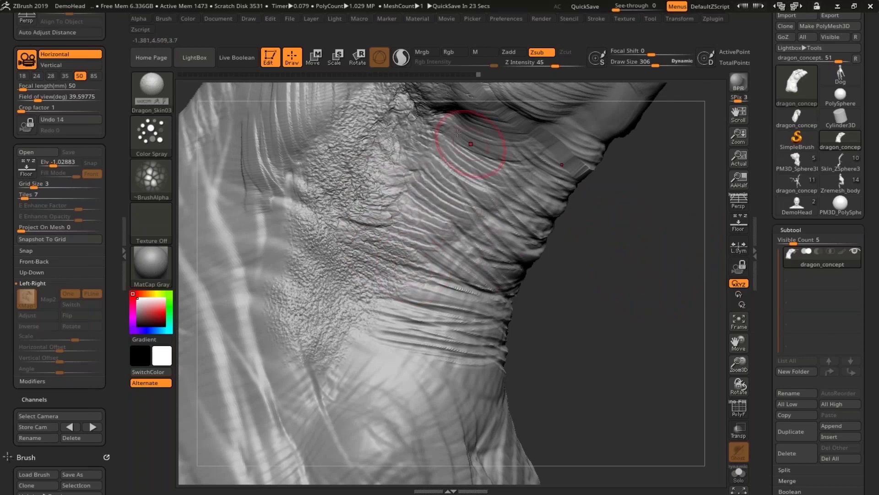
- Extend the Dragon_Skin03 texture across the throat wrinkles under the jaw and down the lower neck
left_click_drag(692, 181, 642, 258)
mouse_move(416, 192)
left_mouse_down()
mouse_move(444, 181)
mouse_move(465, 145)
left_mouse_up()
mouse_move(665, 282)
left_mouse_down()
mouse_move(674, 269)
mouse_move(654, 295)
mouse_move(595, 293)
mouse_move(412, 256)
mouse_move(363, 329)
mouse_move(375, 344)
mouse_move(396, 337)
left_mouse_up()
left_click_drag(599, 314, 647, 259, "alt")
mouse_move(387, 254)
left_mouse_down()
mouse_move(323, 256)
mouse_move(338, 250)
mouse_move(302, 261)
mouse_move(387, 198)
mouse_move(329, 196)
mouse_move(353, 220)
left_mouse_up()
mouse_move(638, 243)
left_mouse_down("alt")
mouse_move(613, 193)
mouse_move(618, 249)
mouse_move(600, 248)
left_mouse_up("alt")
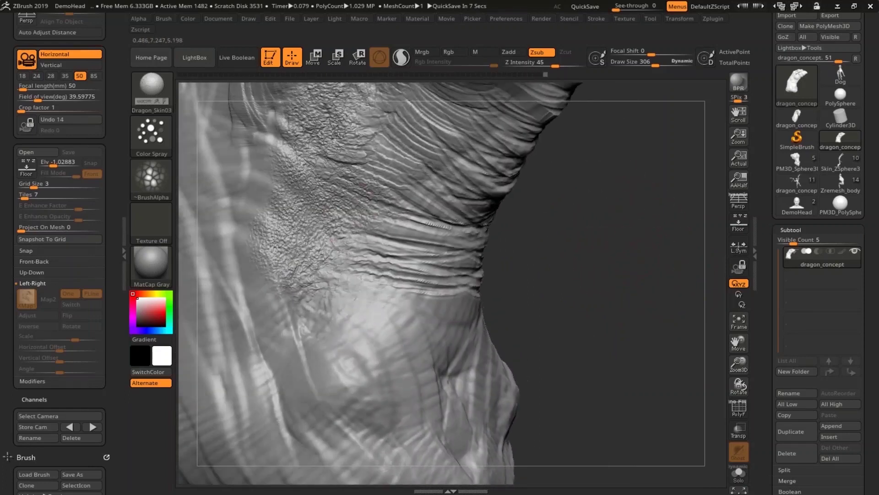
- Examine the textured throat up close and the whole dragon head in profile
left_click_drag(643, 202, 640, 260, "alt")
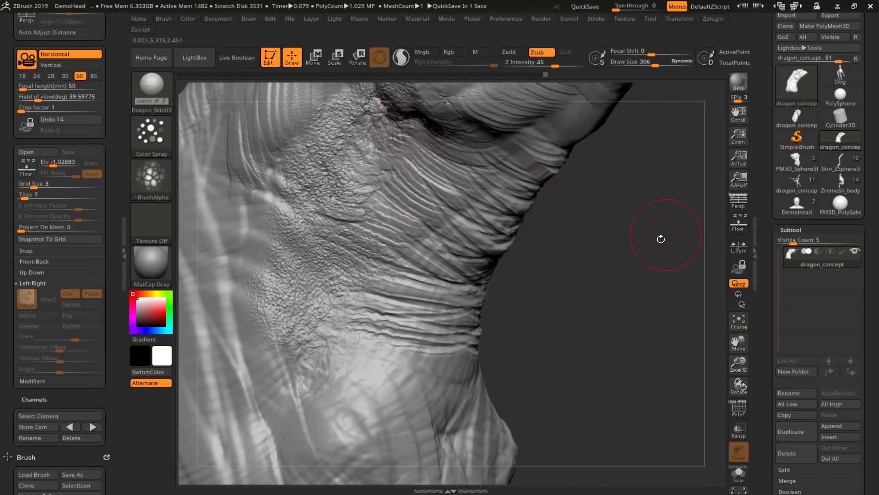
left_click_drag(664, 240, 638, 196)
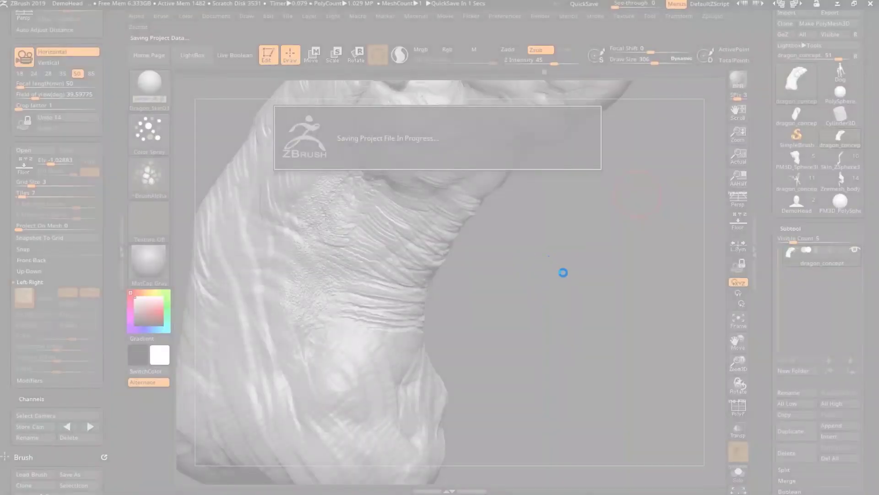
left_click(491, 288)
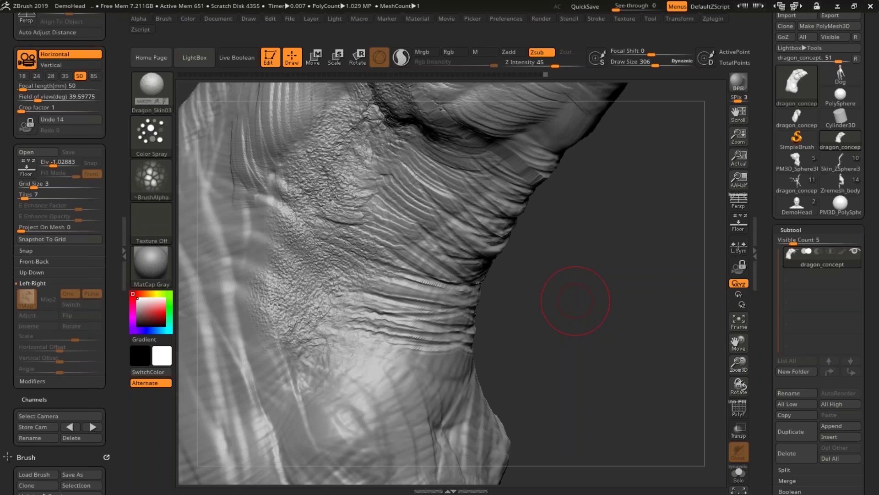
mouse_move(602, 256)
left_mouse_down("alt")
mouse_move(592, 218)
mouse_move(592, 274)
mouse_move(606, 272)
left_mouse_up("alt")
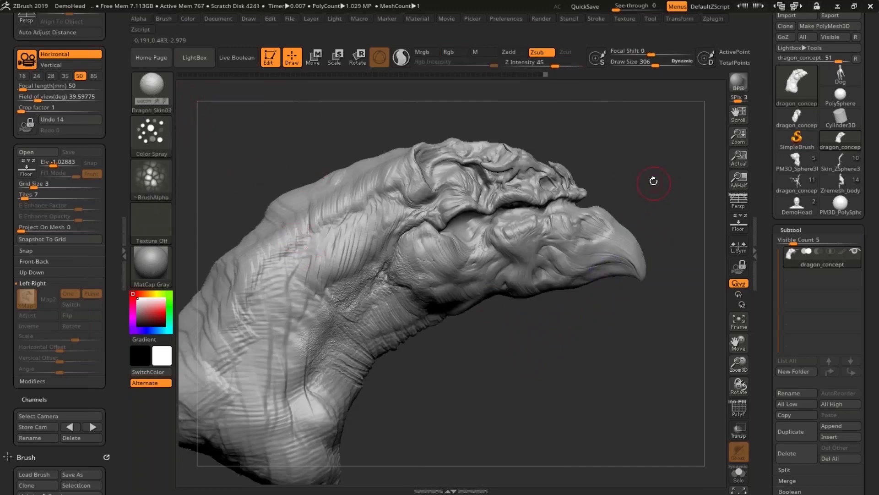
left_click_drag(669, 175, 654, 189)
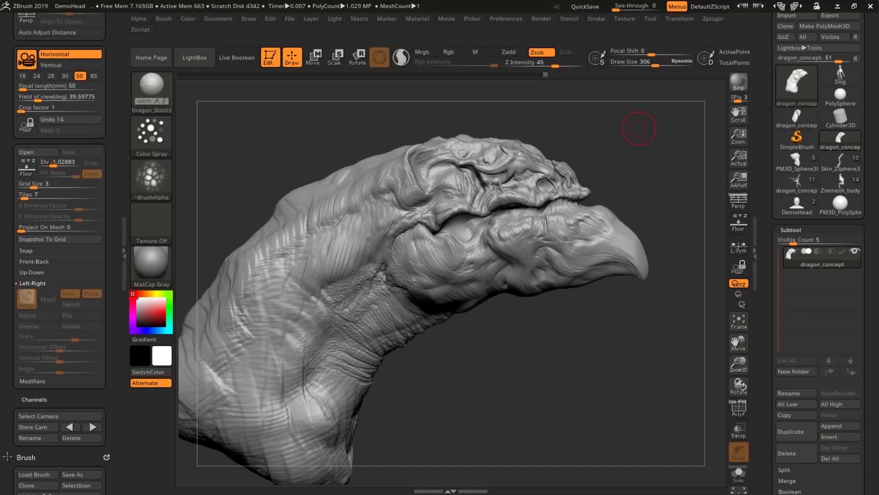
- Switch to the PM3D_PolySphere model and pull a pointed bulge out of the sphere with the Move brush
left_click(842, 205)
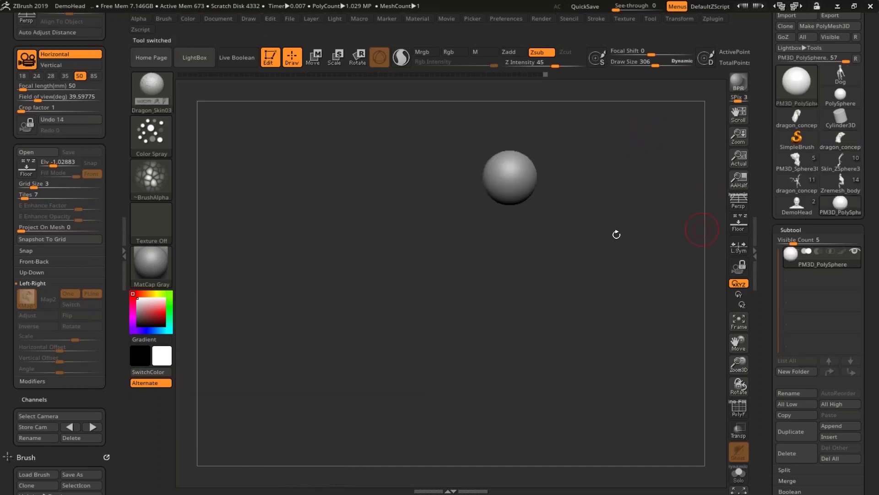
left_click_drag(597, 192, 568, 403, "alt")
left_click_drag(629, 222, 599, 353, "alt")
left_click_drag(618, 278, 581, 389, "alt")
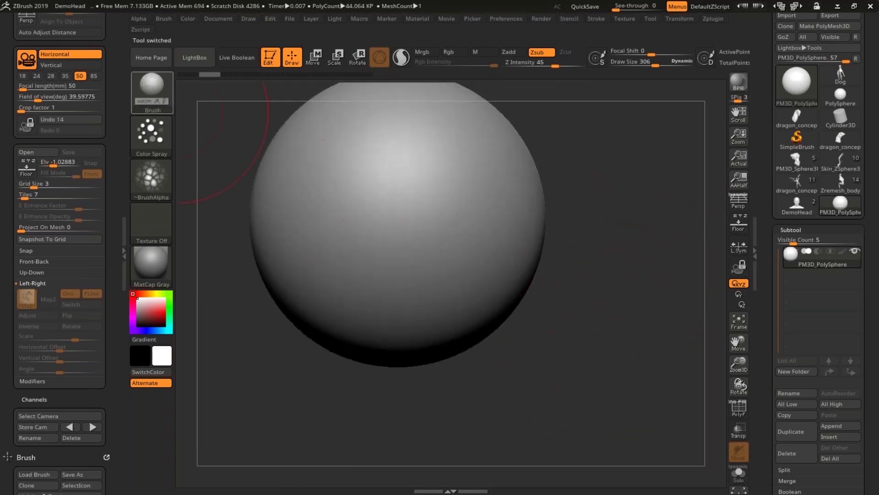
left_click(162, 104)
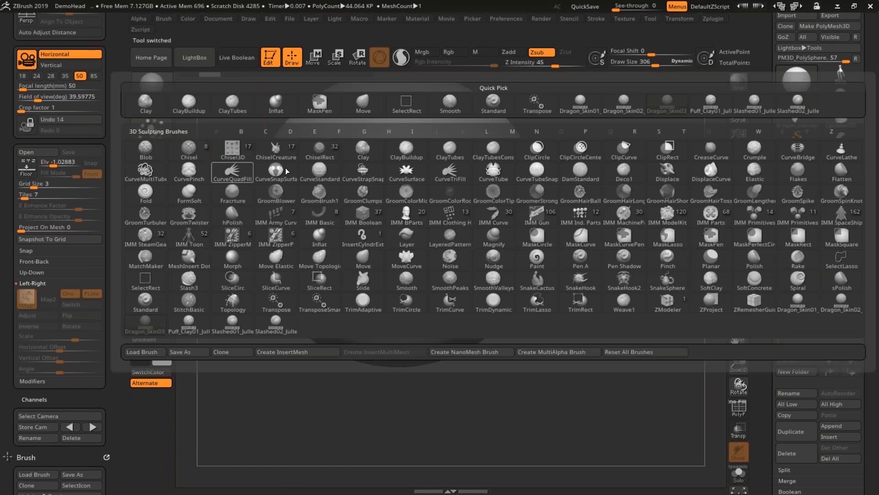
left_click(364, 104)
mouse_move(485, 198)
left_mouse_down()
mouse_move(637, 202)
mouse_move(591, 229)
left_mouse_up()
mouse_move(545, 305)
left_mouse_down()
mouse_move(488, 328)
mouse_move(477, 298)
mouse_move(401, 327)
left_mouse_up()
key("ctrl+z")
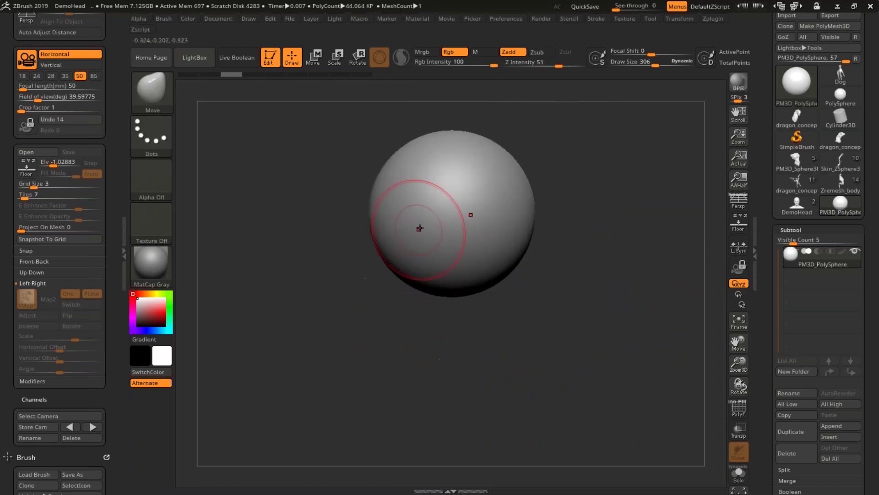
mouse_move(418, 230)
left_mouse_down()
mouse_move(343, 276)
mouse_move(350, 232)
left_mouse_up()
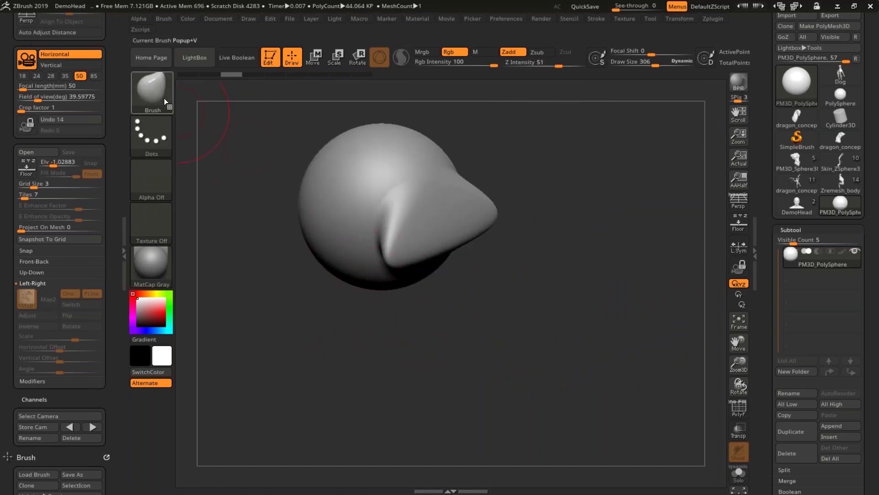
- Swell rounded symmetrical lobes on the sphere with the Inflat brush at draw size 462
left_click(152, 92)
mouse_move(441, 262)
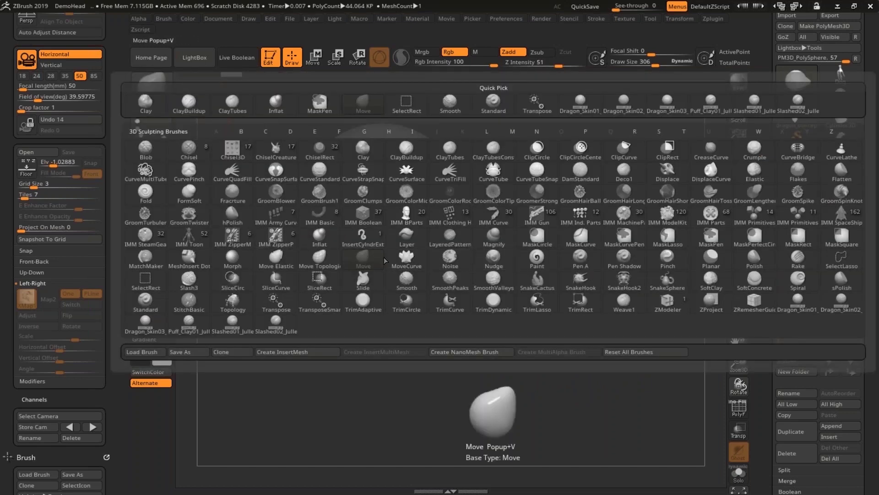
key("i")
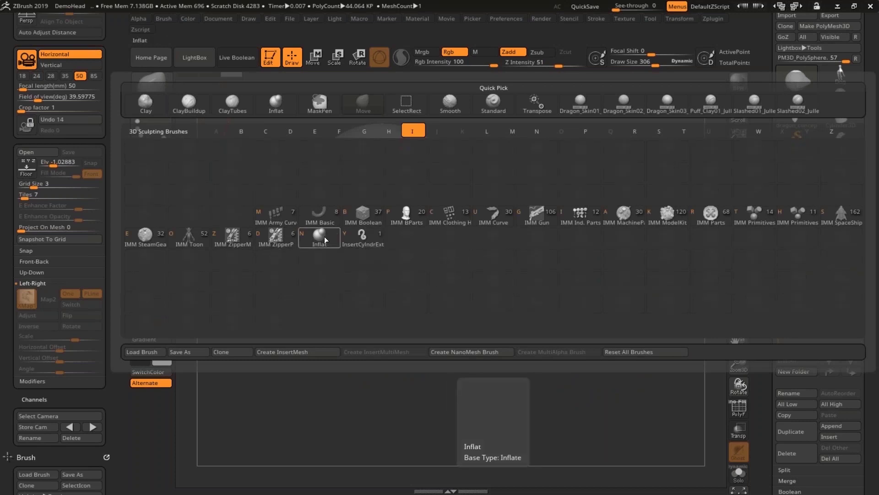
key("n")
key("space")
left_click_drag(414, 179, 426, 179)
left_click_drag(500, 183, 515, 183)
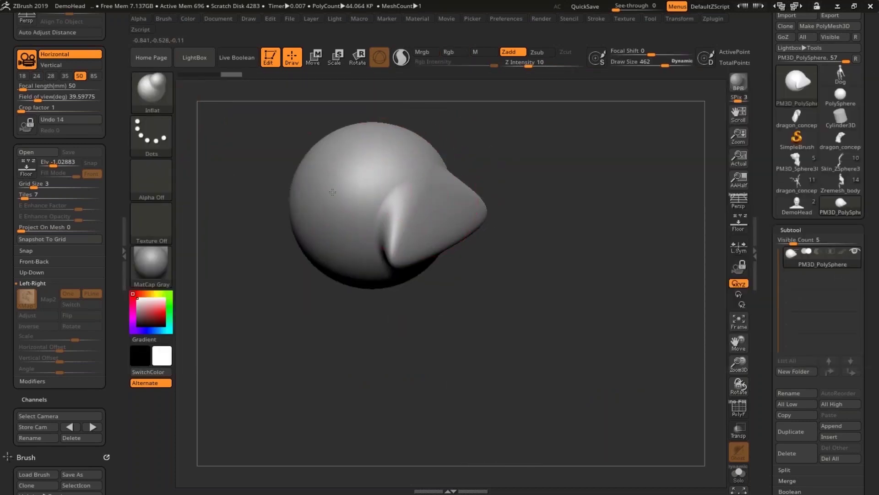
left_click_drag(341, 178, 329, 185)
mouse_move(563, 204)
left_mouse_down()
mouse_move(595, 209)
mouse_move(516, 261)
mouse_move(582, 240)
mouse_move(549, 229)
left_mouse_up()
- Twist a curled horn out of one of the rounded lobes with the Spiral brush
left_click(151, 92)
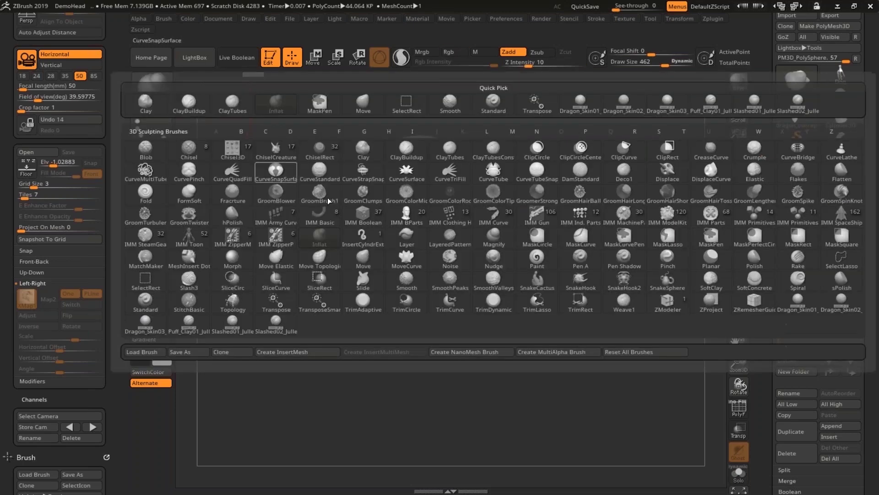
mouse_move(664, 282)
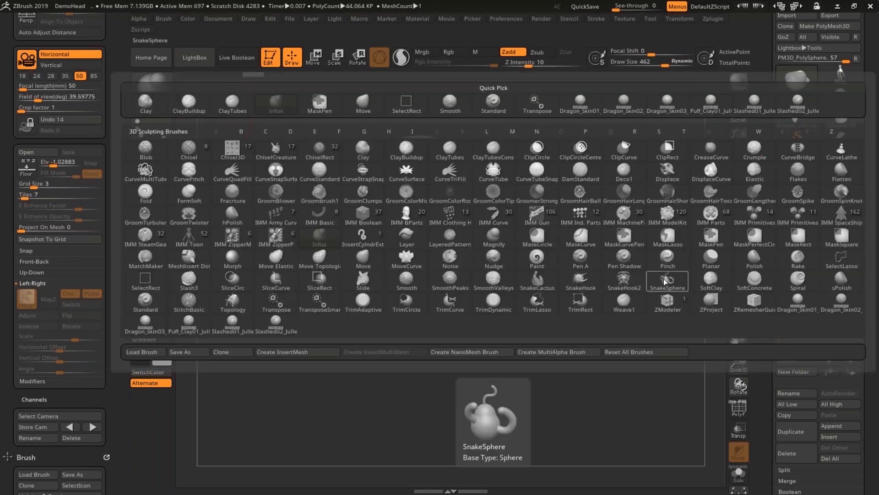
left_click(799, 280)
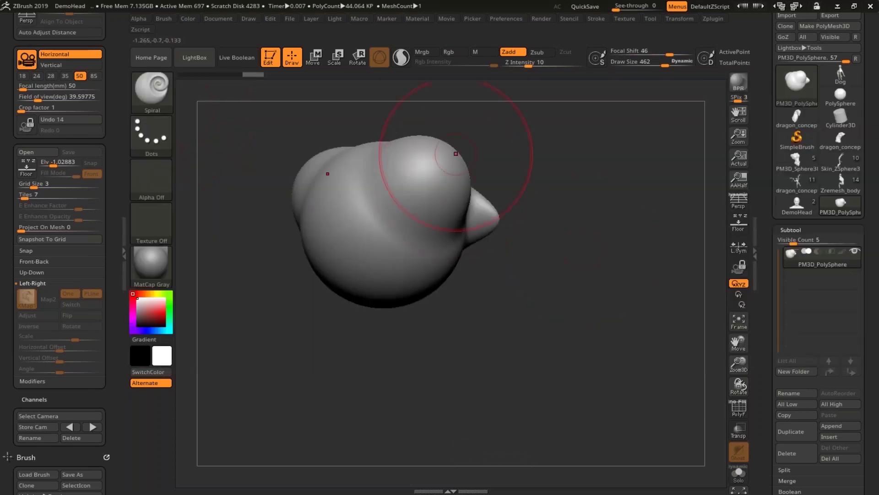
left_click_drag(572, 181, 540, 187)
mouse_move(454, 171)
left_mouse_down()
mouse_move(485, 156)
mouse_move(540, 236)
left_mouse_up()
key("ctrl+z")
mouse_move(463, 178)
left_mouse_down()
mouse_move(466, 160)
mouse_move(505, 155)
mouse_move(519, 165)
left_mouse_up()
mouse_move(566, 180)
left_mouse_down("alt")
mouse_move(557, 208)
mouse_move(575, 242)
mouse_move(600, 245)
mouse_move(603, 290)
left_mouse_up("alt")
left_click_drag(587, 243, 575, 297, "alt")
left_click_drag(581, 205, 605, 171)
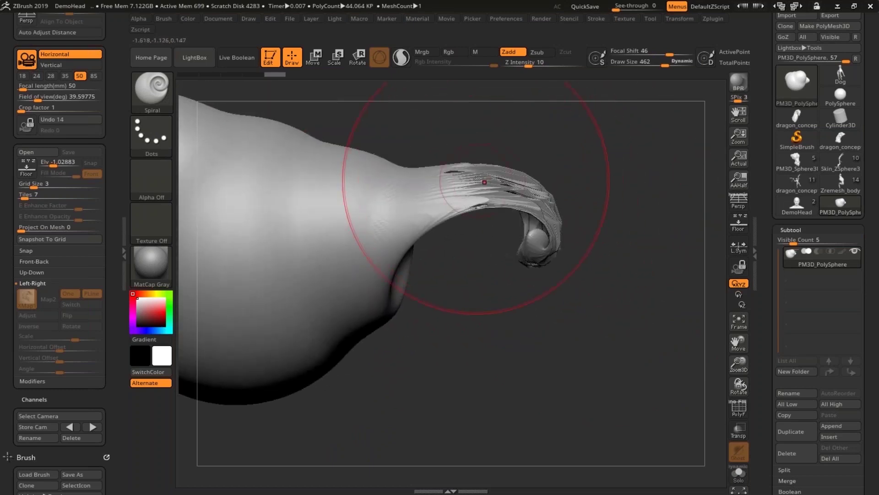
- Display the polygon wireframe to examine the stretched faces of the curled horn, and undo the curl
key("shift")
key("shift+f")
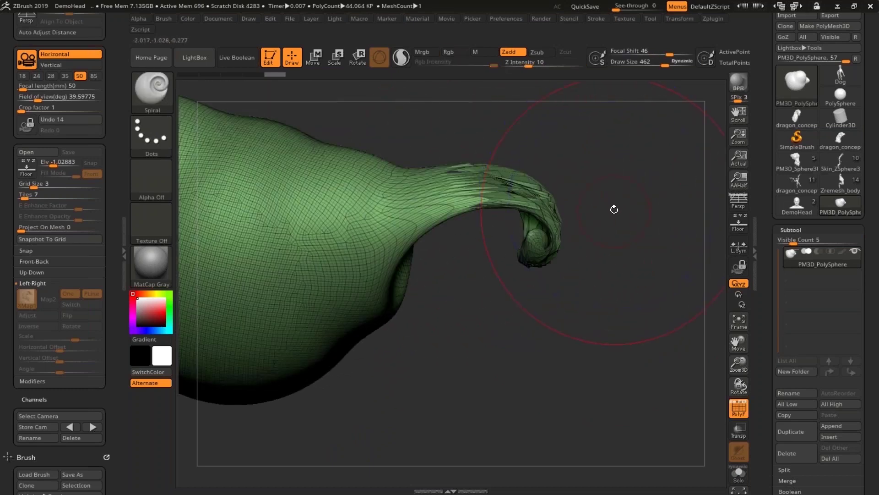
mouse_move(613, 209)
left_mouse_down()
mouse_move(610, 233)
mouse_move(606, 223)
mouse_move(560, 249)
mouse_move(576, 182)
mouse_move(632, 192)
mouse_move(593, 211)
mouse_move(628, 172)
left_mouse_up()
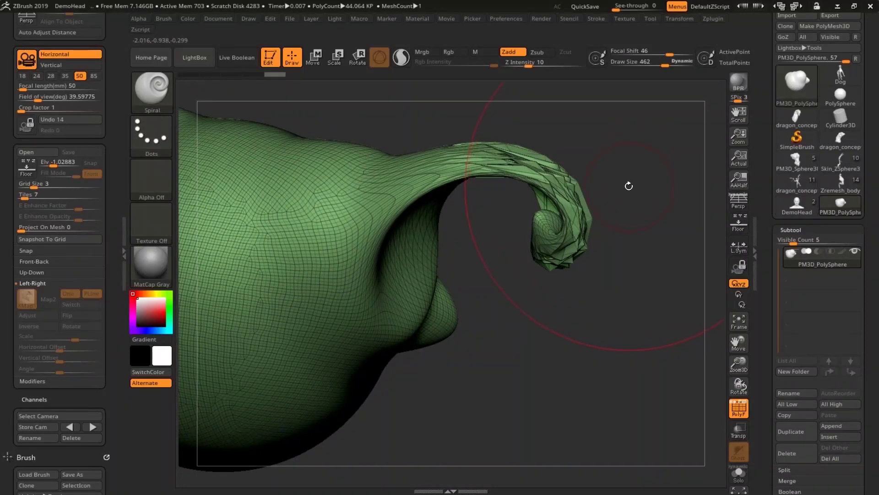
key("ctrl+z")
mouse_move(585, 237)
left_mouse_down("alt")
mouse_move(567, 203)
mouse_move(559, 226)
mouse_move(595, 214)
mouse_move(578, 225)
mouse_move(611, 221)
mouse_move(570, 217)
left_mouse_up("alt")
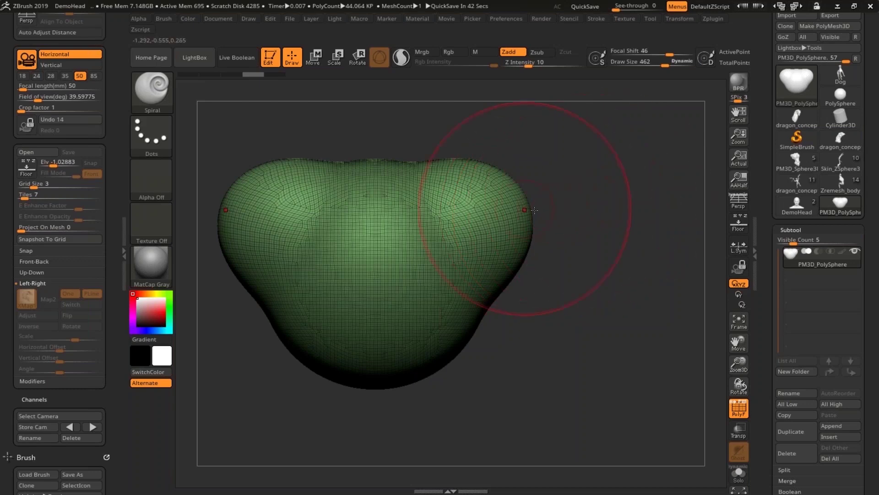
mouse_move(605, 204)
left_mouse_down()
mouse_move(561, 232)
mouse_move(600, 218)
mouse_move(599, 311)
mouse_move(596, 278)
mouse_move(615, 230)
mouse_move(691, 226)
left_mouse_up()
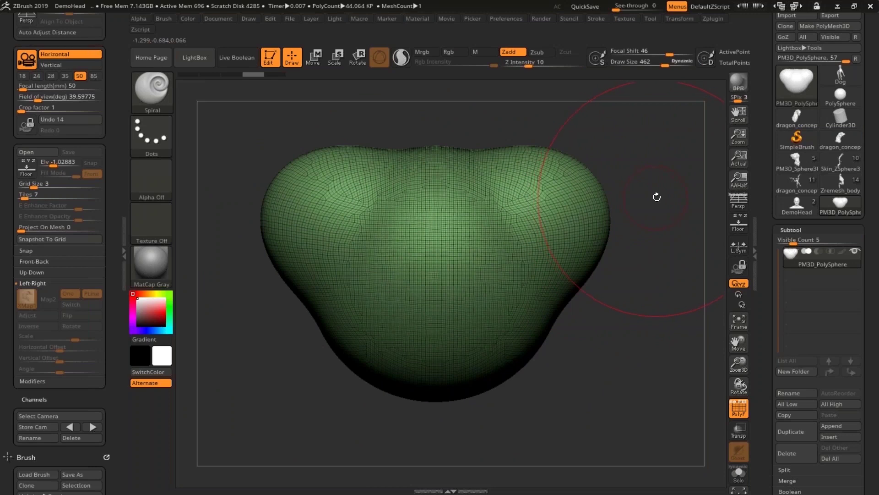
left_click_drag(653, 195, 644, 194, "alt")
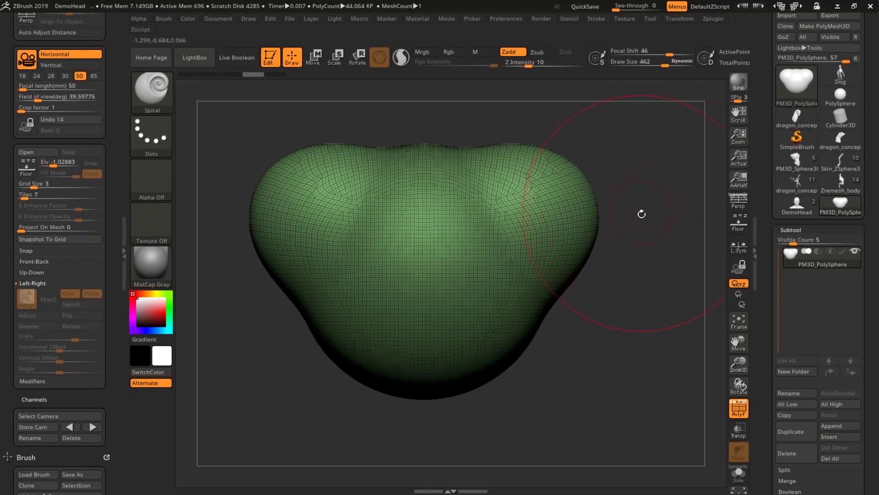
mouse_move(642, 210)
left_mouse_down()
mouse_move(650, 224)
mouse_move(653, 180)
left_mouse_up()
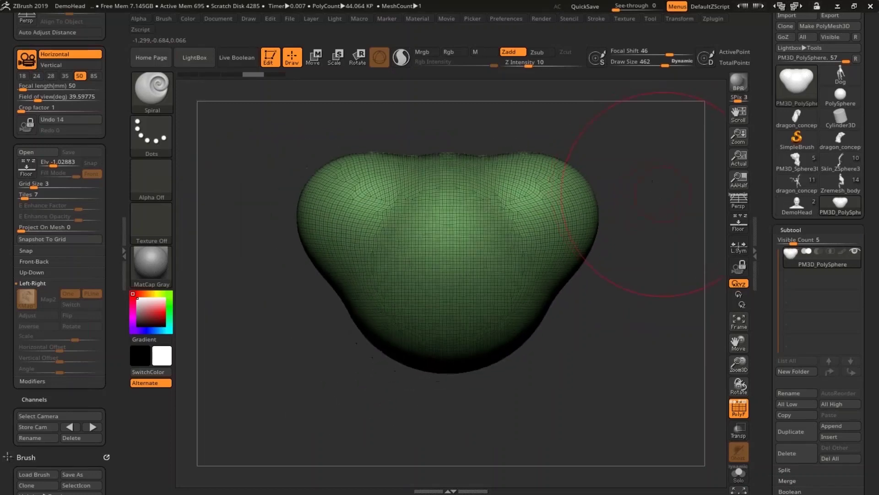
left_click_drag(699, 197, 681, 202, "alt")
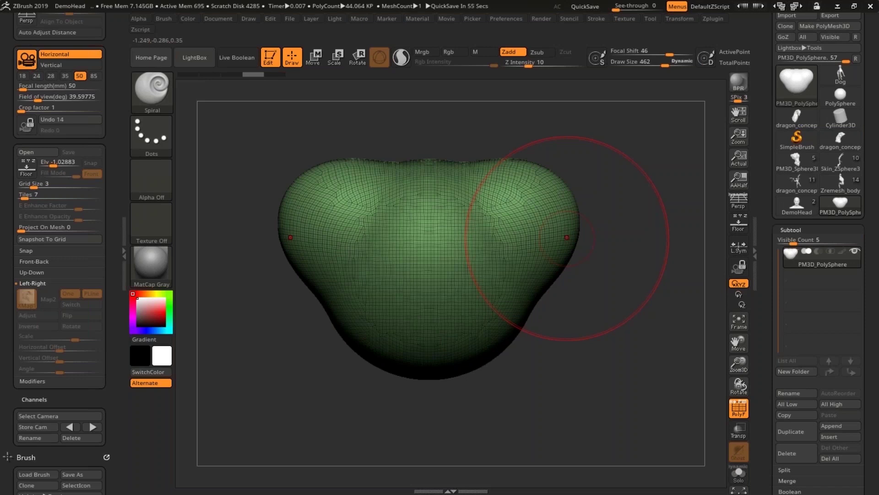
left_click_drag(867, 251, 878, 137)
scroll(874, 259, "up", 7)
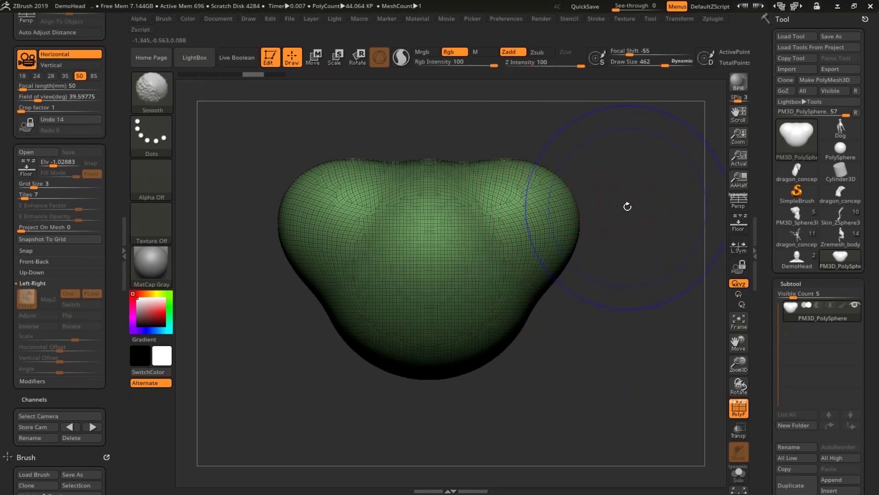
- Hide the polygon wireframe, twist a large curl out of one lobe with the Spiral brush, and undo it
key("shift+f")
mouse_move(569, 202)
left_mouse_down()
mouse_move(590, 156)
mouse_move(629, 140)
mouse_move(638, 188)
mouse_move(612, 291)
mouse_move(644, 287)
mouse_move(605, 270)
mouse_move(609, 330)
mouse_move(611, 308)
left_mouse_up()
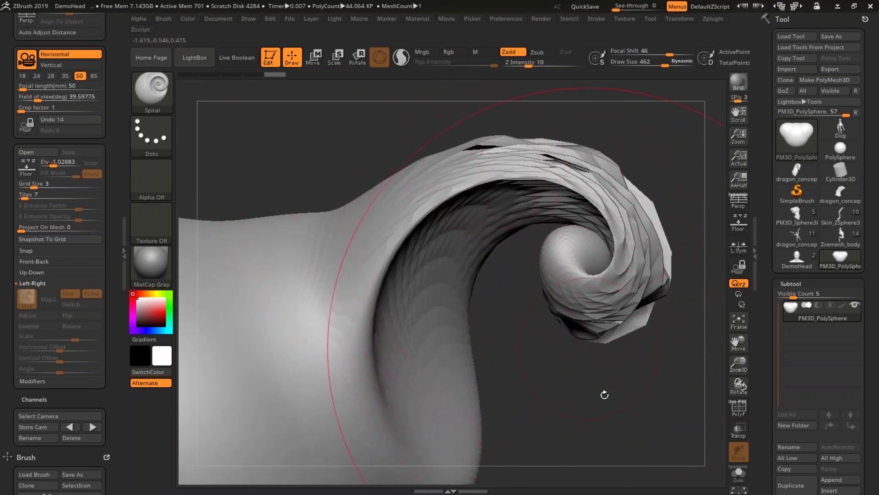
key("ctrl+z")
mouse_move(617, 400)
left_mouse_down("alt")
mouse_move(598, 243)
mouse_move(612, 236)
left_mouse_up("alt")
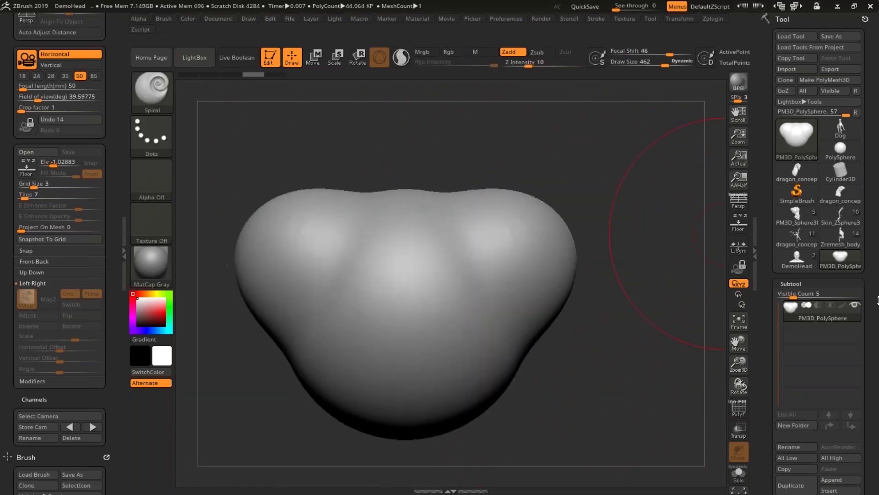
- Convert the lobed sphere into a new PolyMesh3D tool
left_click_drag(877, 298, 878, 214)
left_click_drag(839, 385, 826, 324)
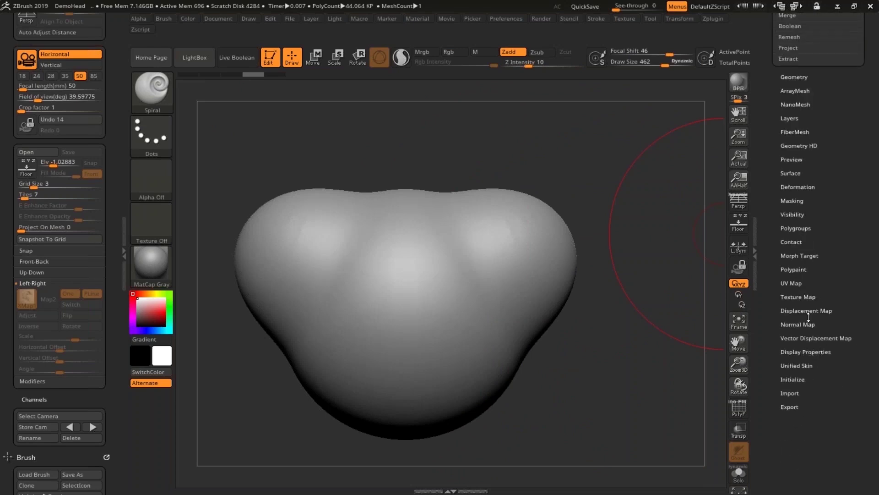
left_click(796, 367)
left_click_drag(820, 353, 821, 407)
left_click_drag(822, 261, 815, 323)
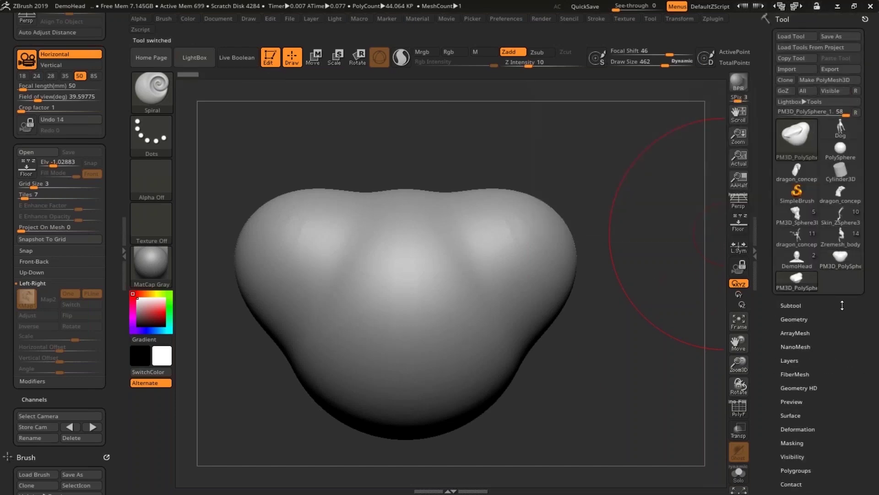
- Enable DynaMesh in the new mesh's geometry settings at resolution 128
left_click(794, 304)
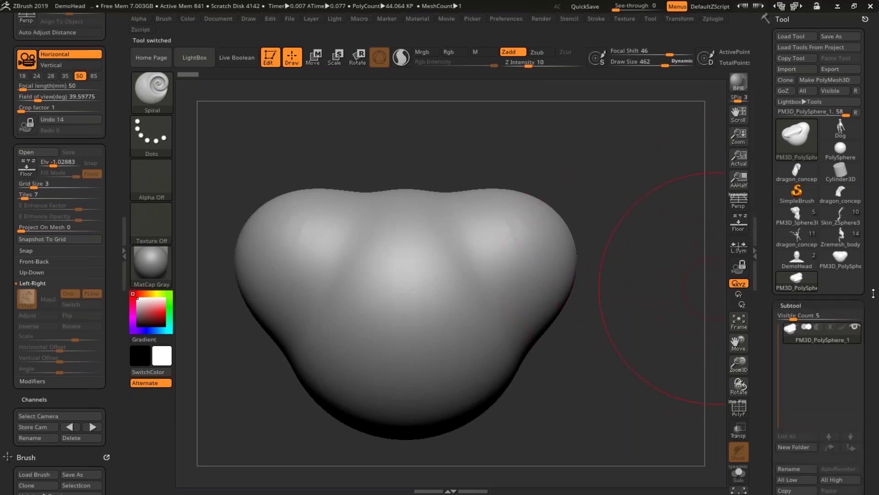
left_click_drag(872, 293, 862, 228)
left_click(809, 419)
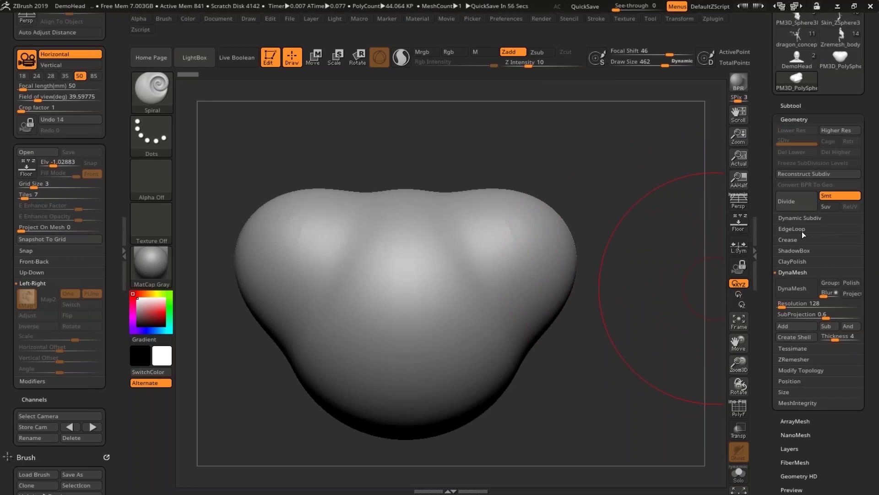
left_click(797, 288)
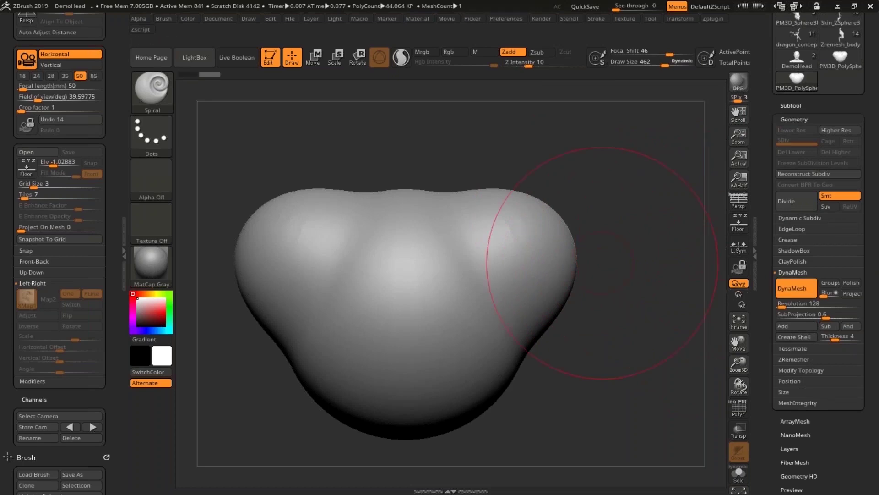
- Twist two symmetrical curled horns out of the lobes with the Spiral brush, remeshing with DynaMesh and smoothing the curls between strokes
mouse_move(563, 245)
left_mouse_down()
mouse_move(577, 224)
mouse_move(634, 200)
left_mouse_up()
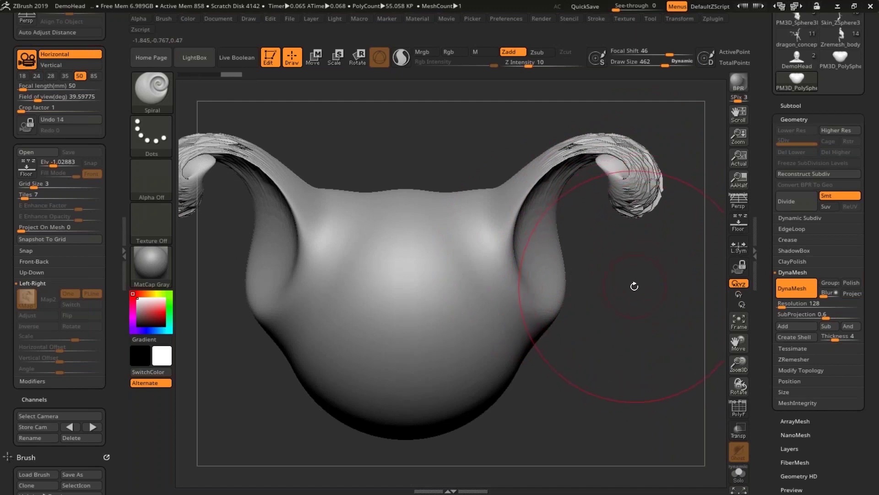
mouse_move(633, 287)
left_mouse_down()
mouse_move(652, 284)
mouse_move(647, 318)
left_mouse_up()
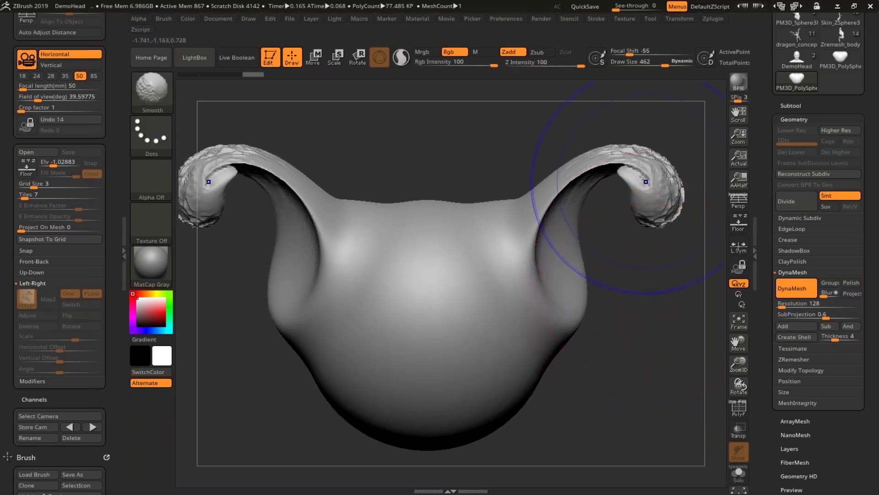
mouse_move(651, 179)
left_mouse_down("shift")
mouse_move(591, 173)
mouse_move(643, 224)
mouse_move(654, 285)
left_mouse_up("shift")
left_click_drag(647, 343, 641, 364, "ctrl")
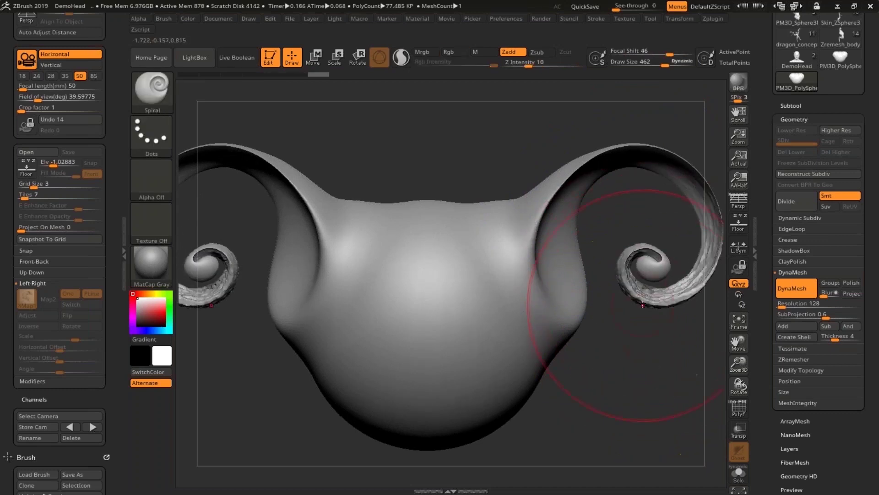
mouse_move(642, 303)
left_mouse_down("shift")
mouse_move(653, 284)
mouse_move(595, 241)
mouse_move(597, 266)
left_mouse_up("shift")
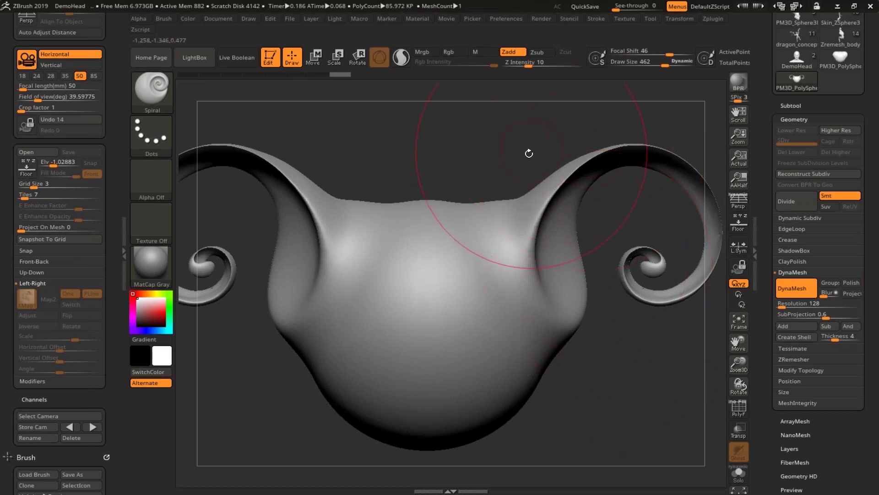
- Examine the shape and thickness of the two curled horns from several angles
left_click_drag(528, 152, 512, 129, "alt")
left_click_drag(566, 165, 527, 152, "alt")
mouse_move(641, 153)
left_mouse_down()
mouse_move(575, 160)
mouse_move(622, 204)
mouse_move(558, 204)
mouse_move(645, 193)
mouse_move(622, 186)
mouse_move(647, 178)
mouse_move(575, 172)
mouse_move(582, 176)
left_mouse_up()
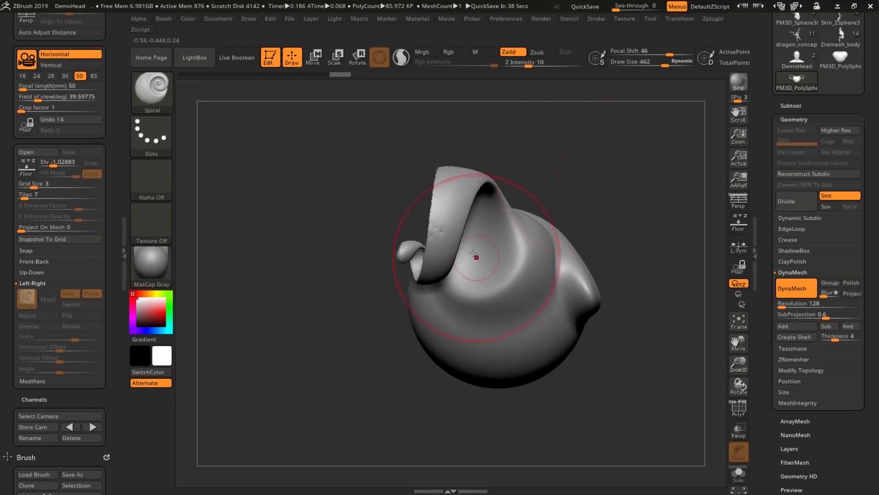
left_click_drag(605, 184, 647, 195)
mouse_move(579, 229)
left_mouse_down("alt")
mouse_move(562, 196)
mouse_move(622, 226)
mouse_move(589, 304)
mouse_move(618, 245)
mouse_move(599, 247)
left_mouse_up("alt")
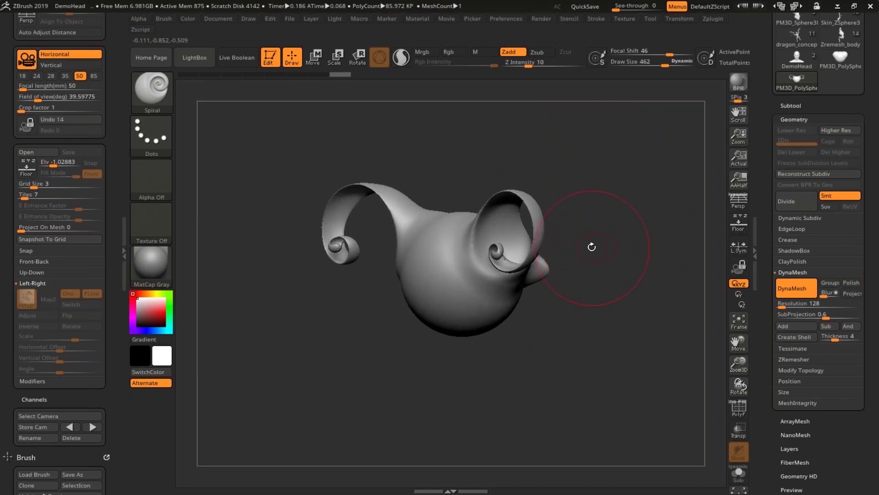